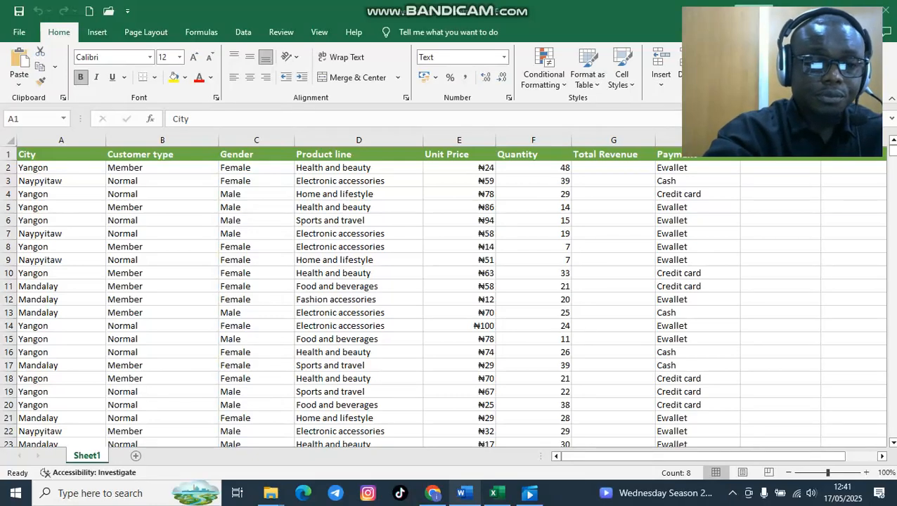
Switch to the Word document and insert a blank unnumbered line below question 4, "Which product sells well and in which city."
left_click(464, 493)
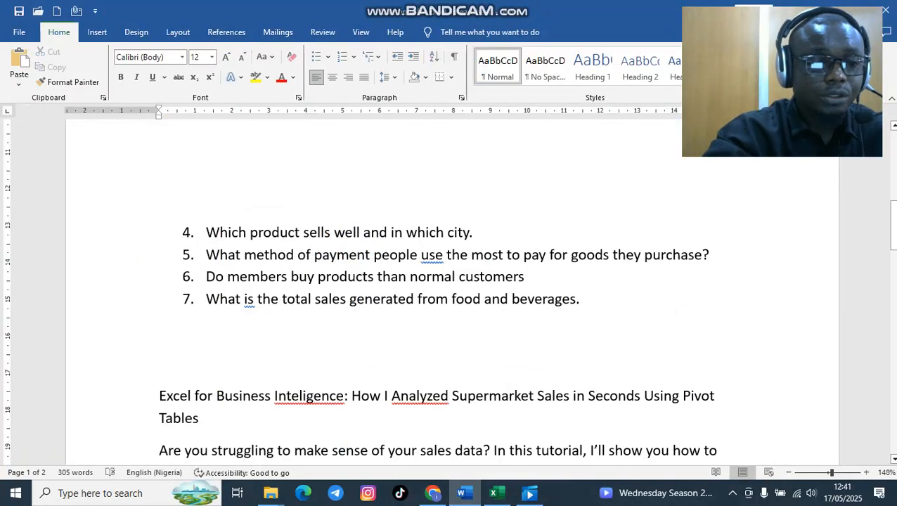
scroll(450, 281, "up", 2)
scroll(450, 282, "down", 1)
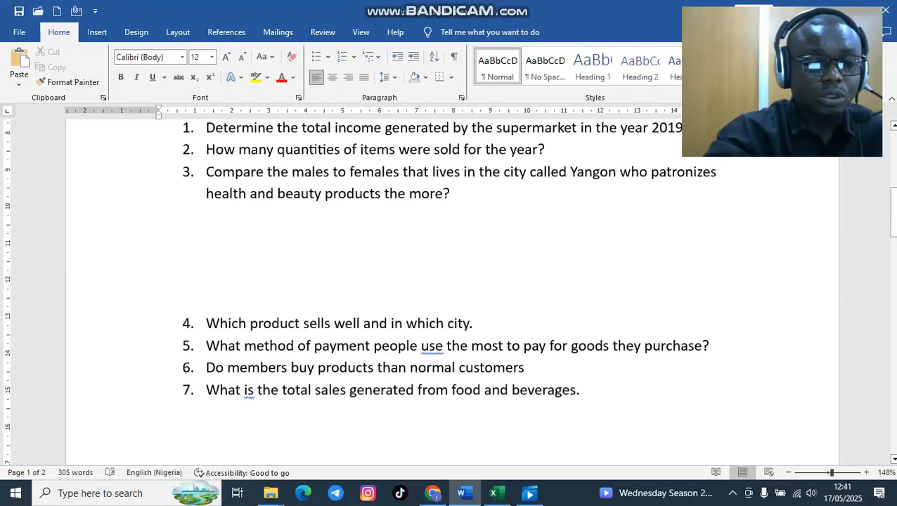
left_click(474, 323)
key("Return")
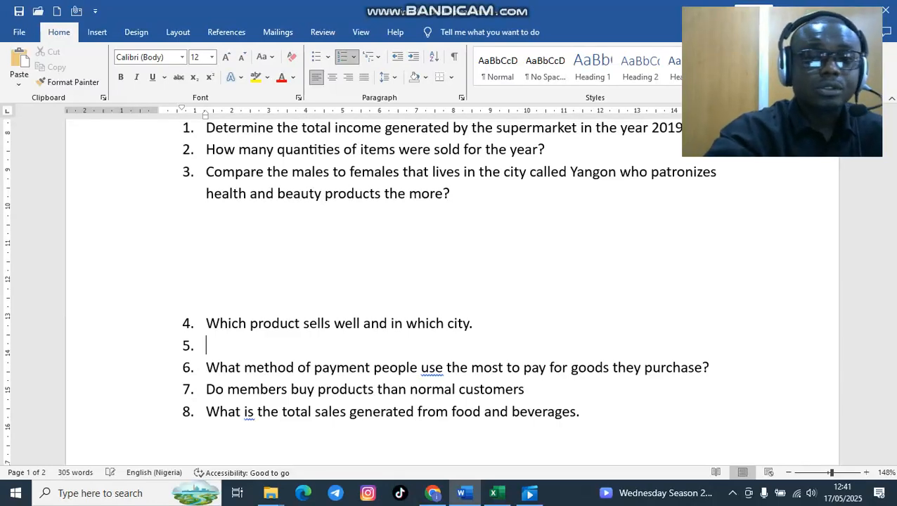
key("BackSpace")
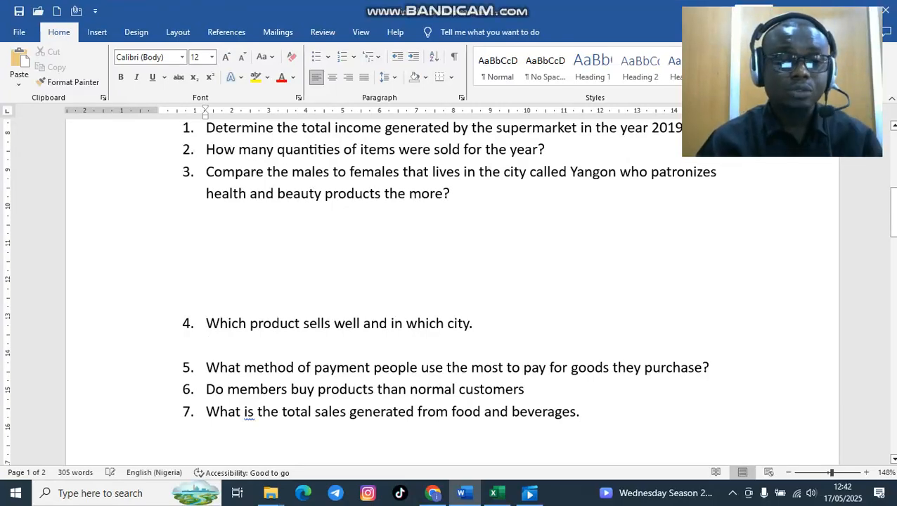
Review the list of spreadsheet questions in the document, and switch to the supermarket sales workbook in Excel
scroll(626, 237, "up", 5)
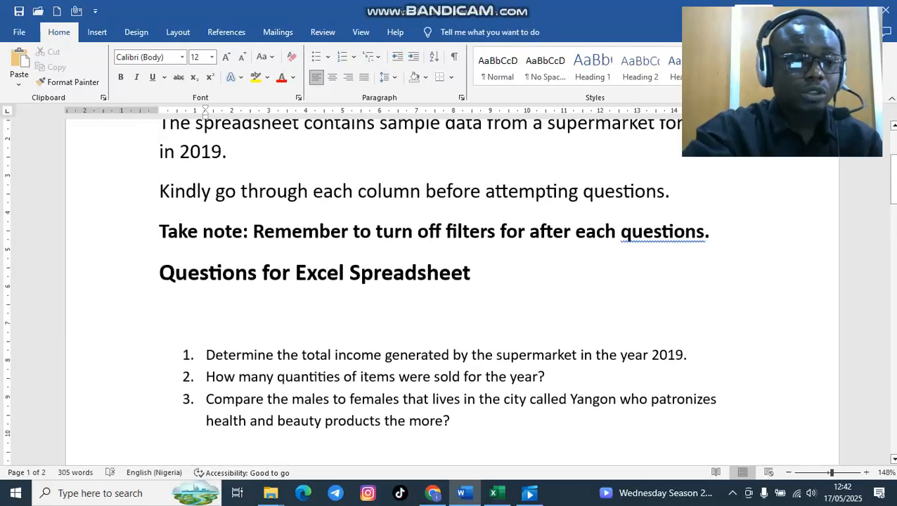
scroll(629, 238, "down", 2)
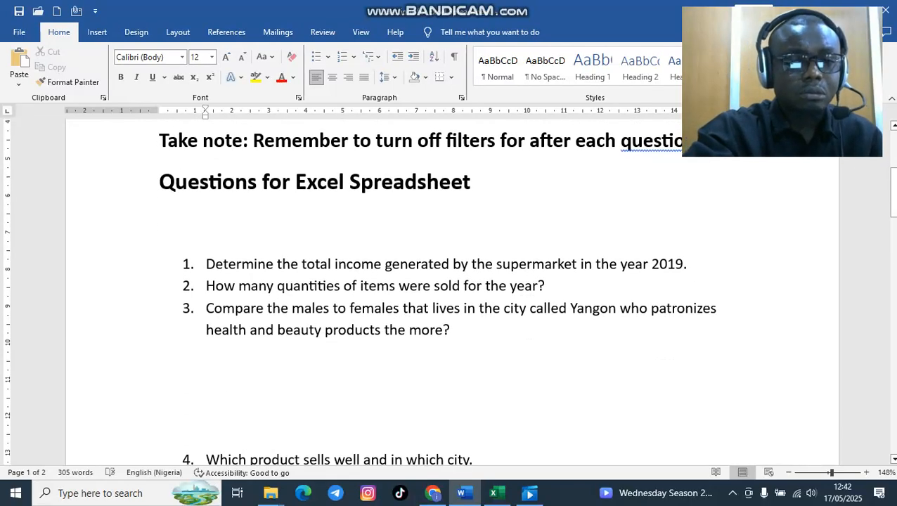
scroll(629, 140, "down", 2)
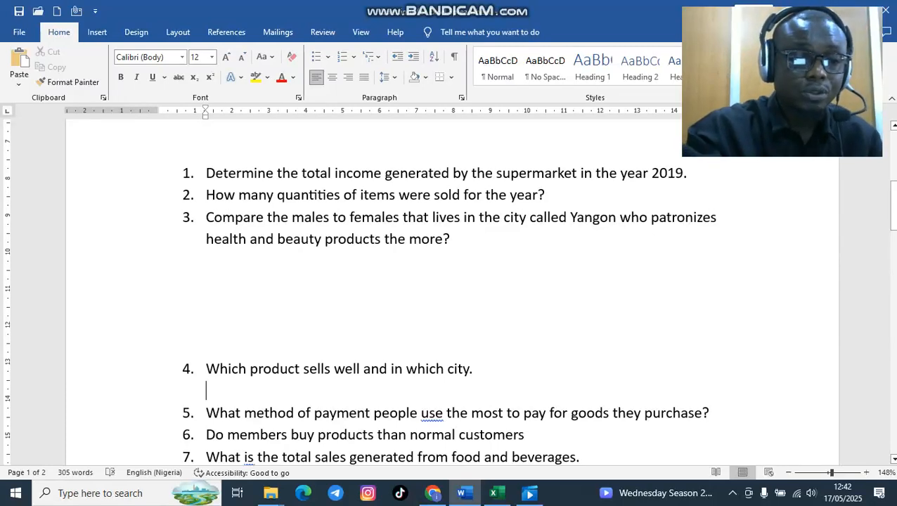
scroll(450, 282, "down", 2)
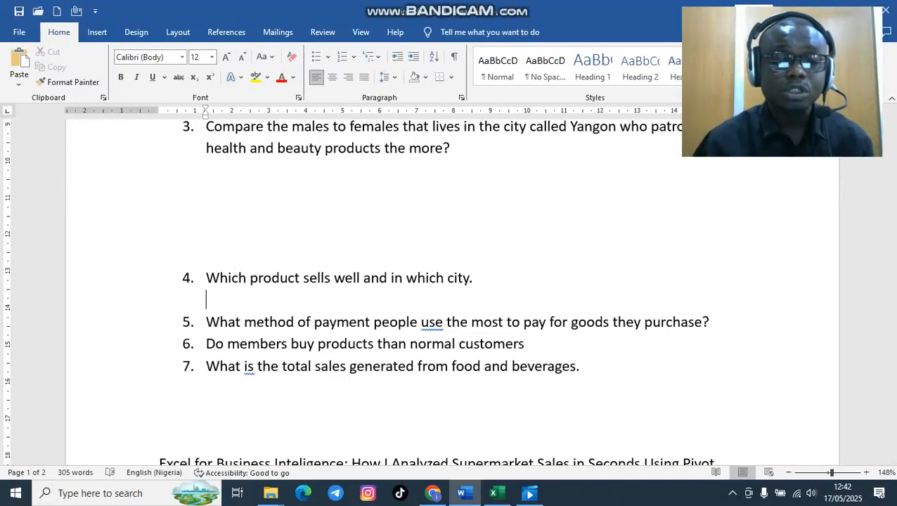
left_click(494, 493)
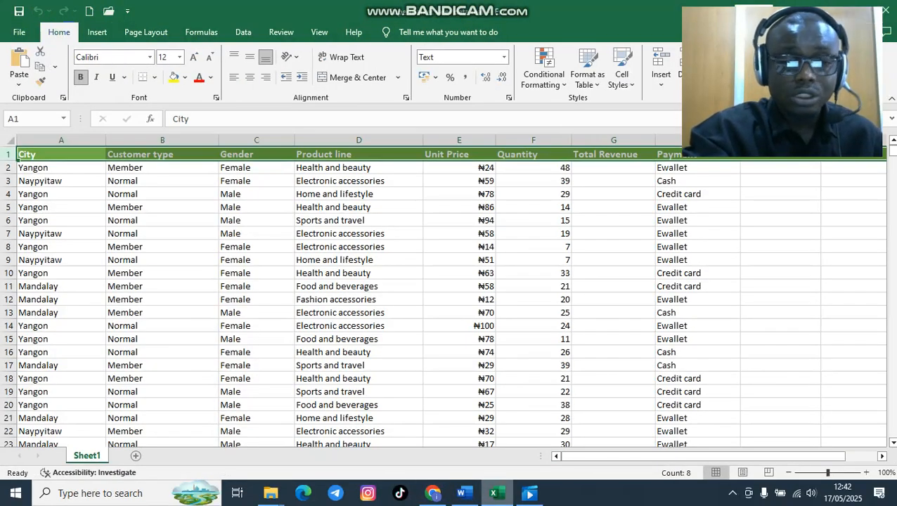
Return to the Word document, change "they" to "their" in question 5, and switch back to the Excel workbook
left_click(461, 493)
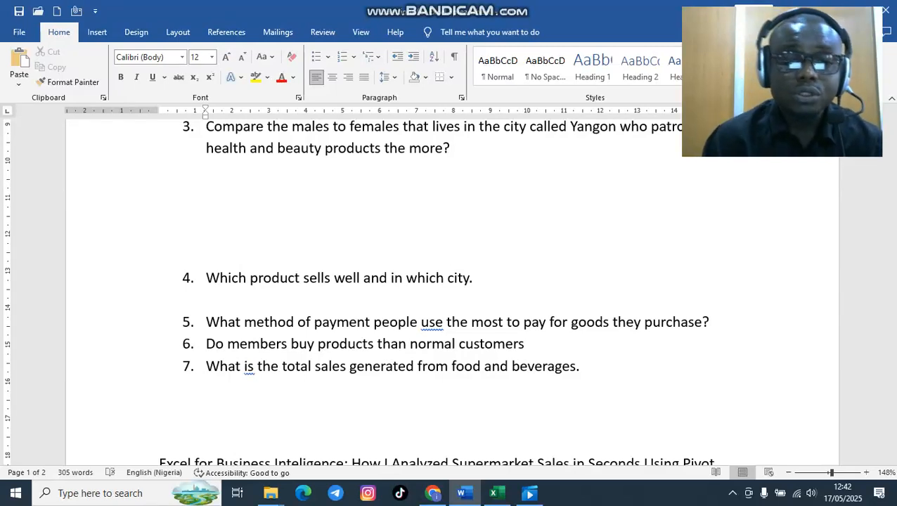
left_click(640, 322)
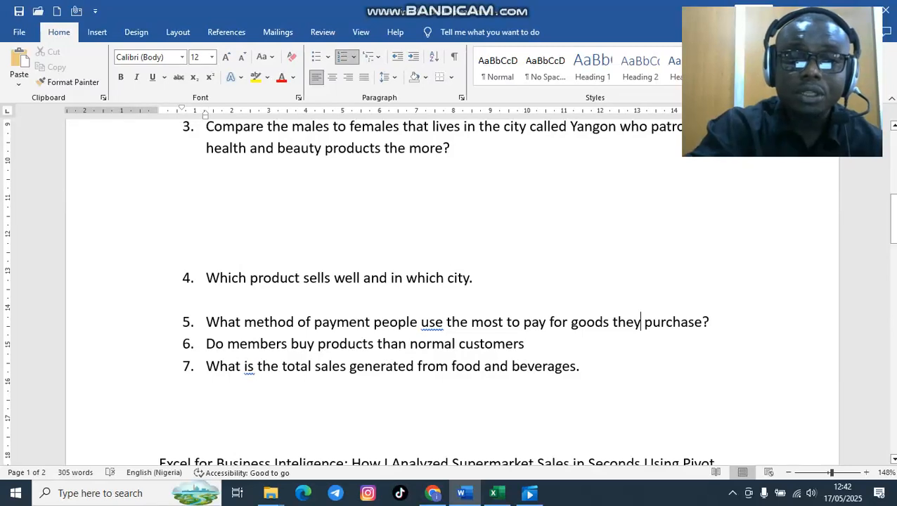
key("BackSpace")
type("ie")
key("BackSpace")
type("r")
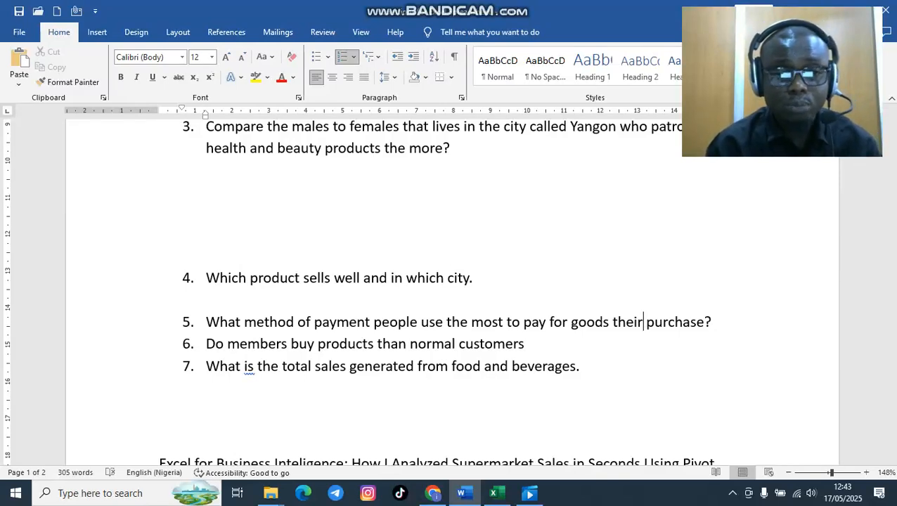
left_click(497, 494)
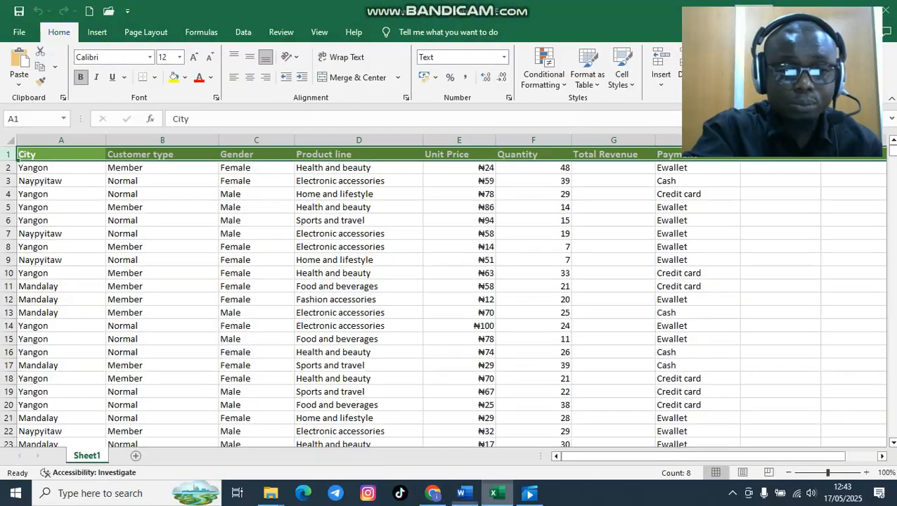
left_click_drag(853, 16, 444, 50)
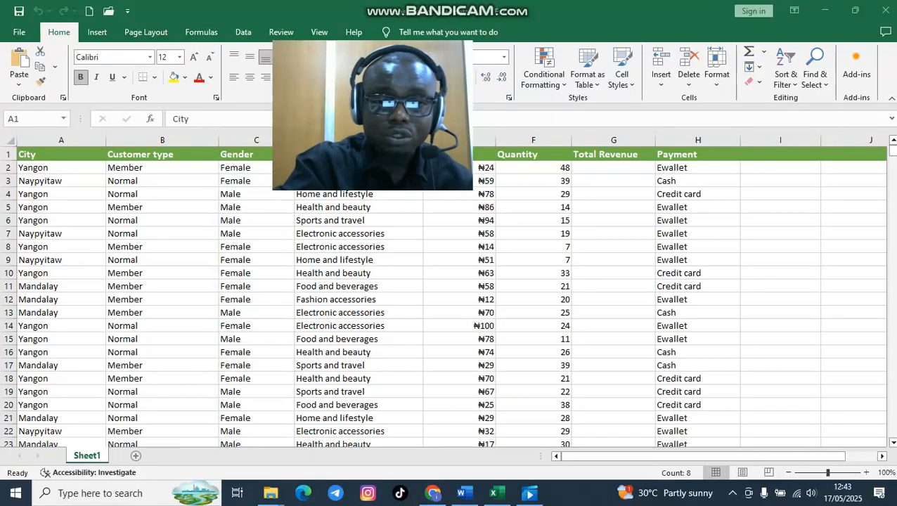
scroll(443, 296, "down", 1)
scroll(442, 296, "up", 1)
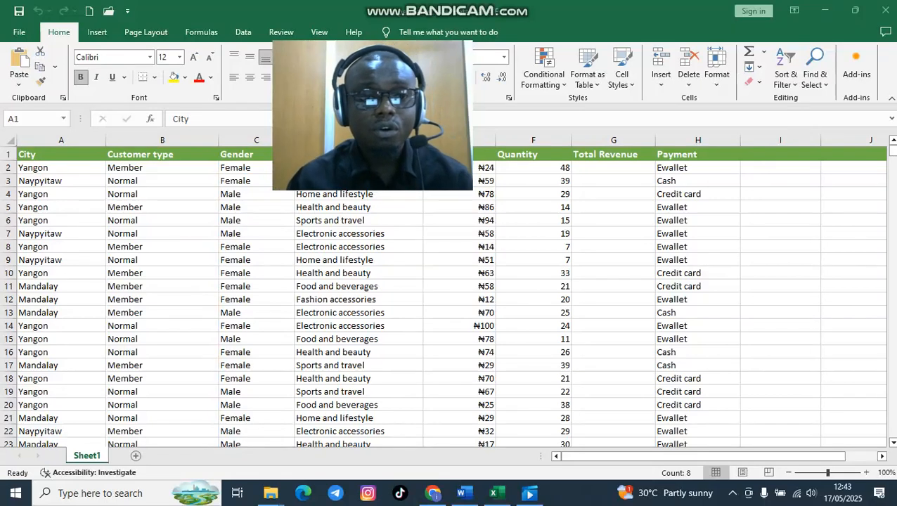
left_click_drag(443, 49, 213, 39)
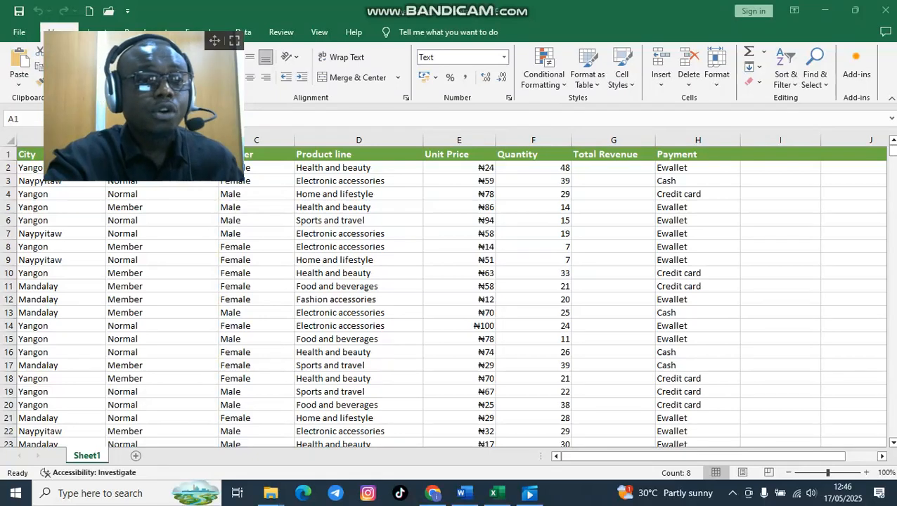
left_click_drag(212, 40, 870, 190)
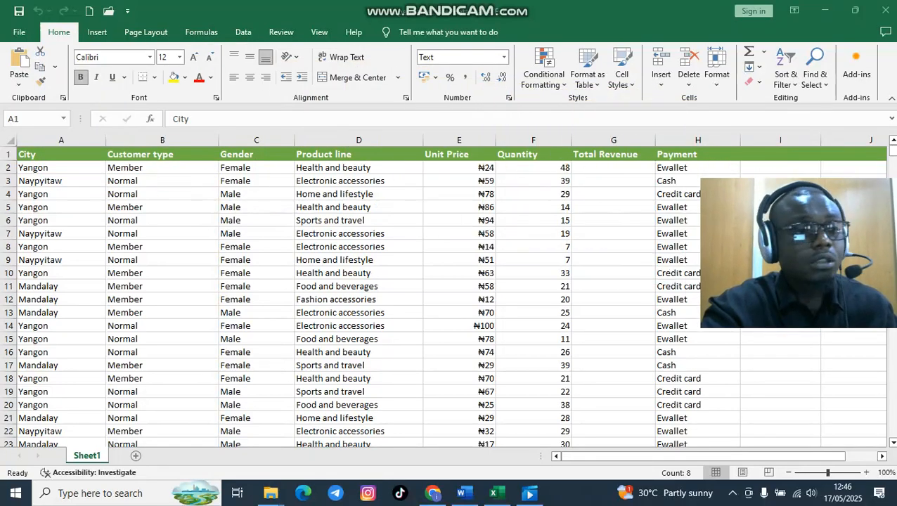
Turn on filtering for the header row of the sales data on Sheet1
key("alt+Tab")
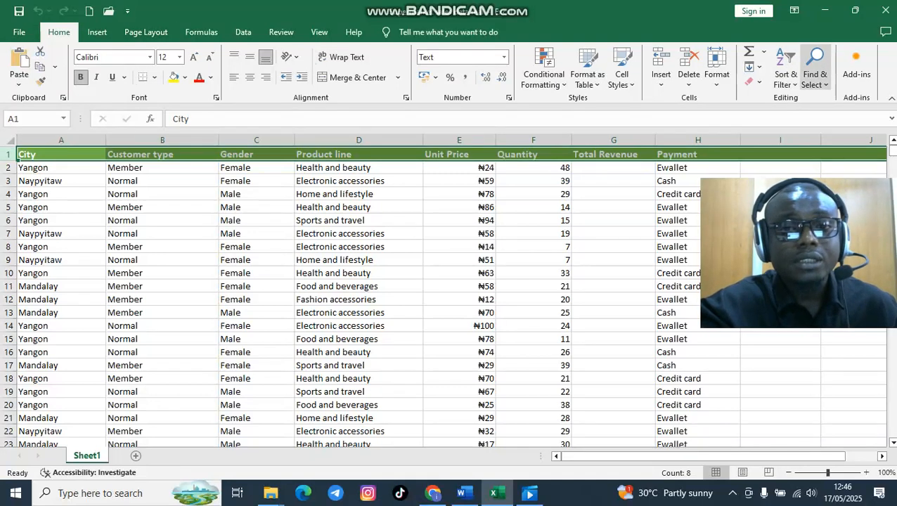
left_click(785, 70)
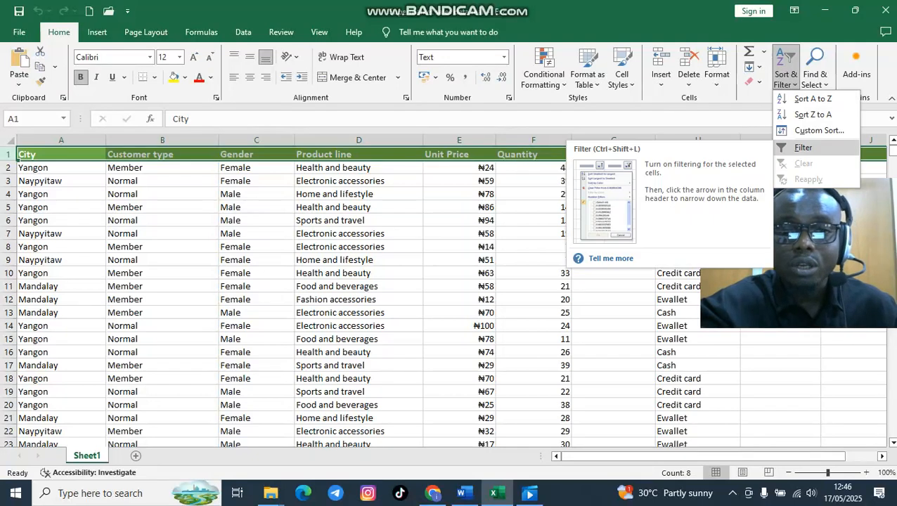
left_click(803, 148)
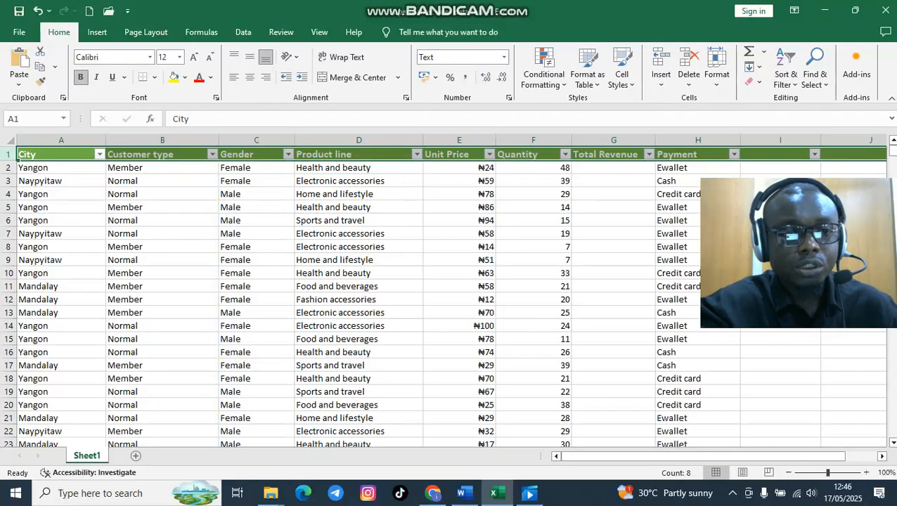
left_click_drag(872, 186, 331, 154)
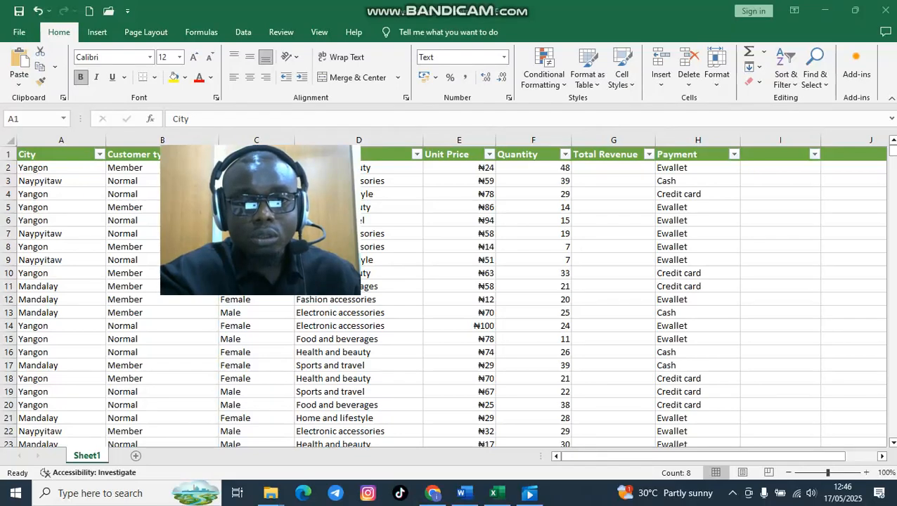
Filter the Payment column to show only the Cash records
left_click(734, 154)
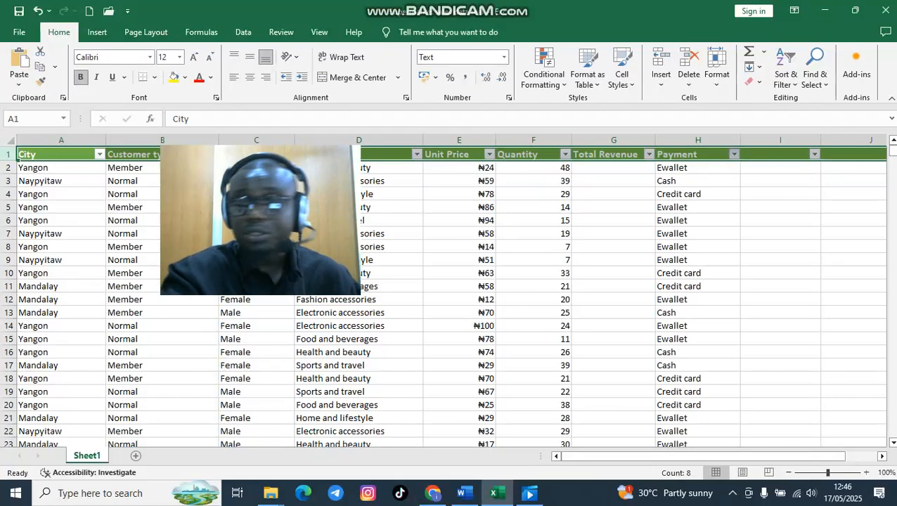
mouse_move(493, 493)
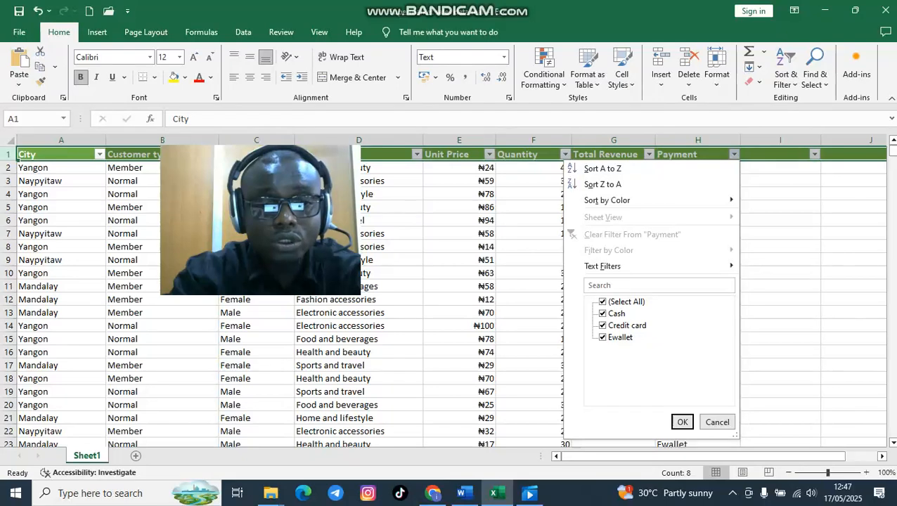
left_click(603, 313)
left_click(602, 301)
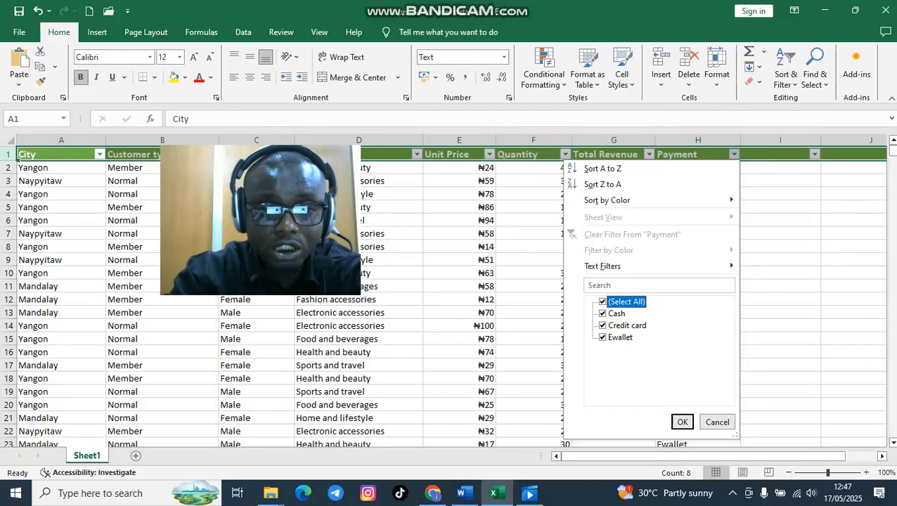
left_click(603, 302)
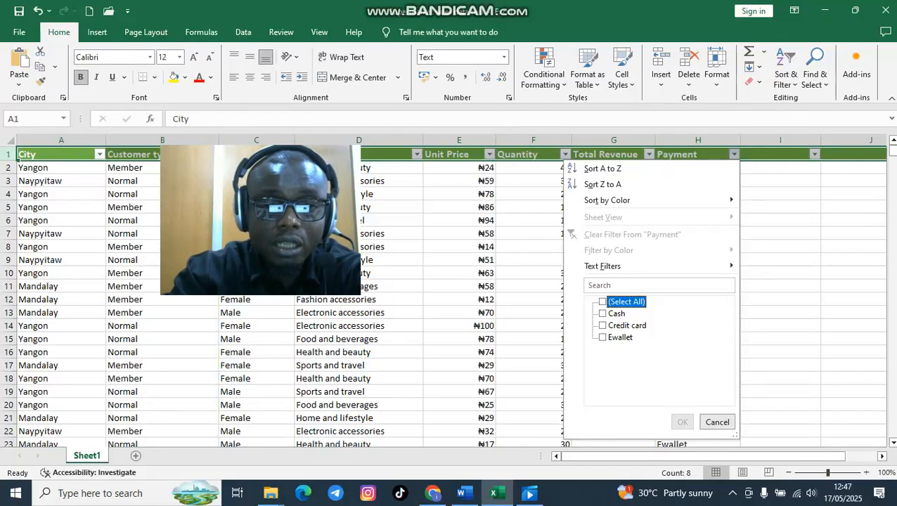
left_click(602, 313)
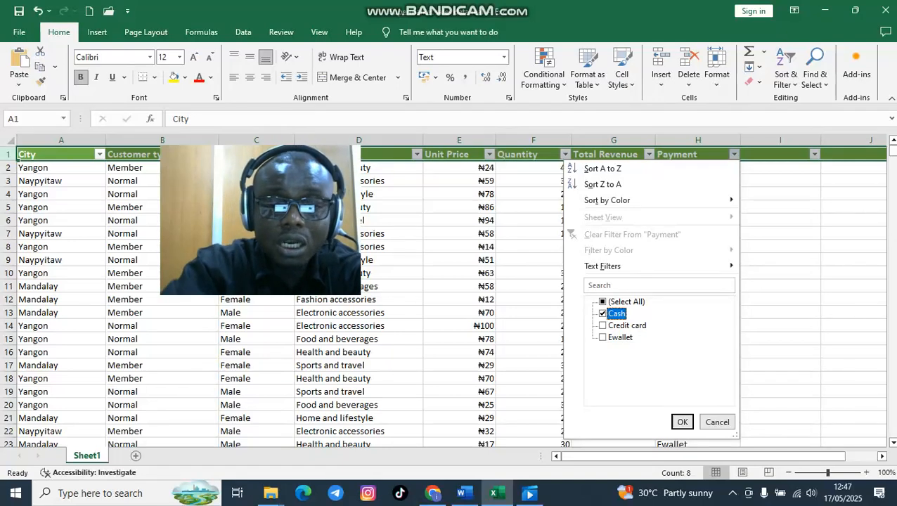
key("Return")
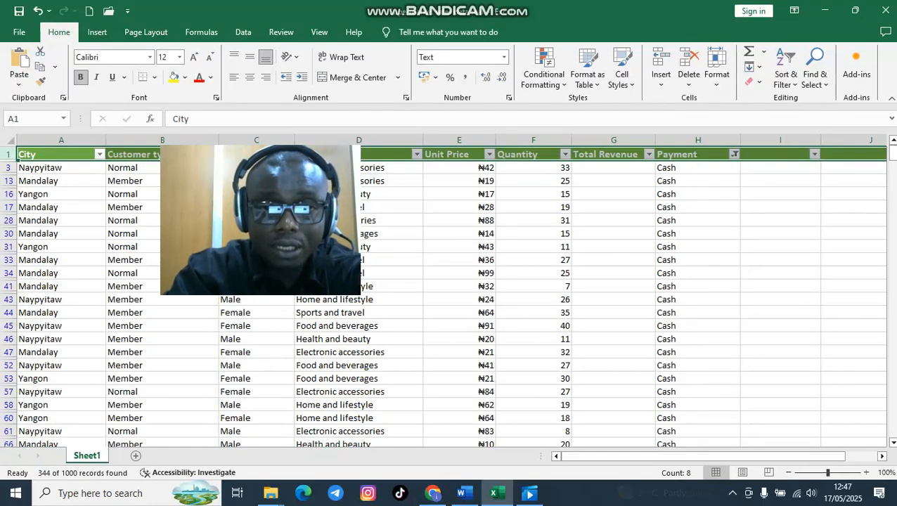
Enter the label "cash" in cell G1006, below the end of the filtered data
scroll(450, 295, "down", 8)
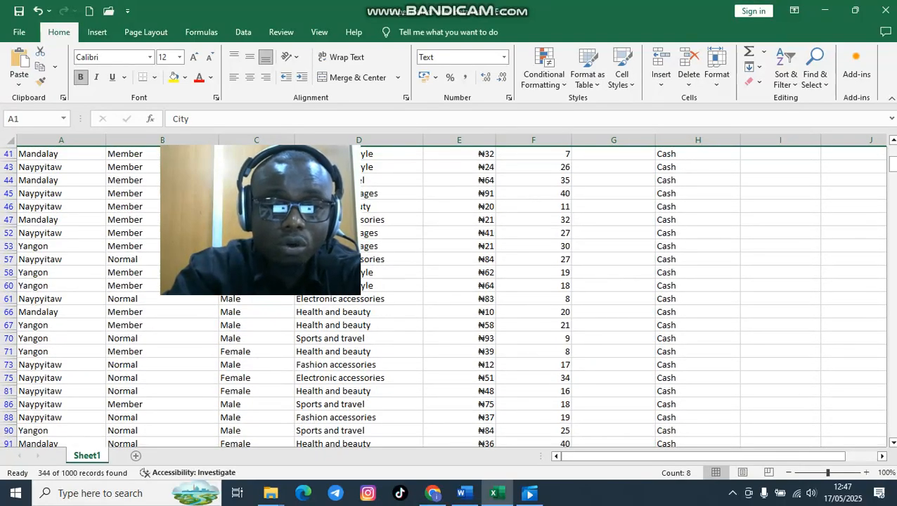
scroll(450, 295, "up", 8)
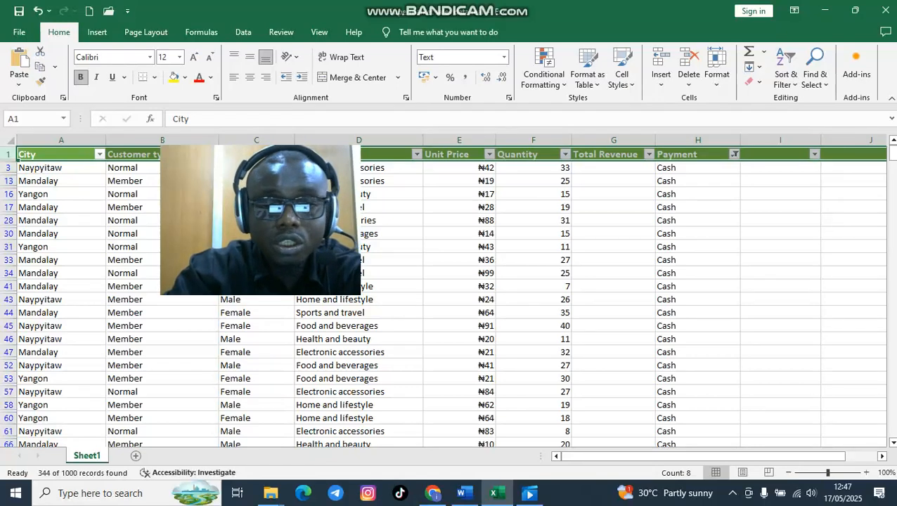
left_click_drag(893, 149, 893, 429)
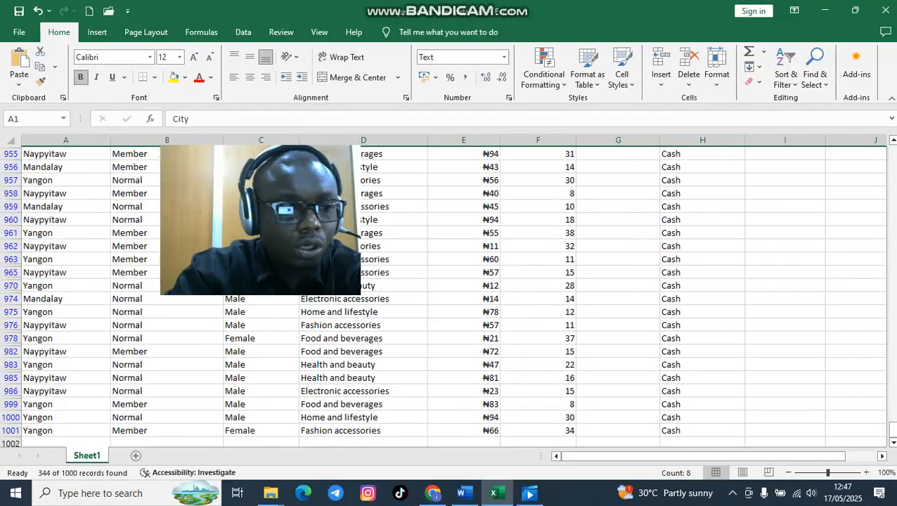
scroll(450, 296, "down", 3)
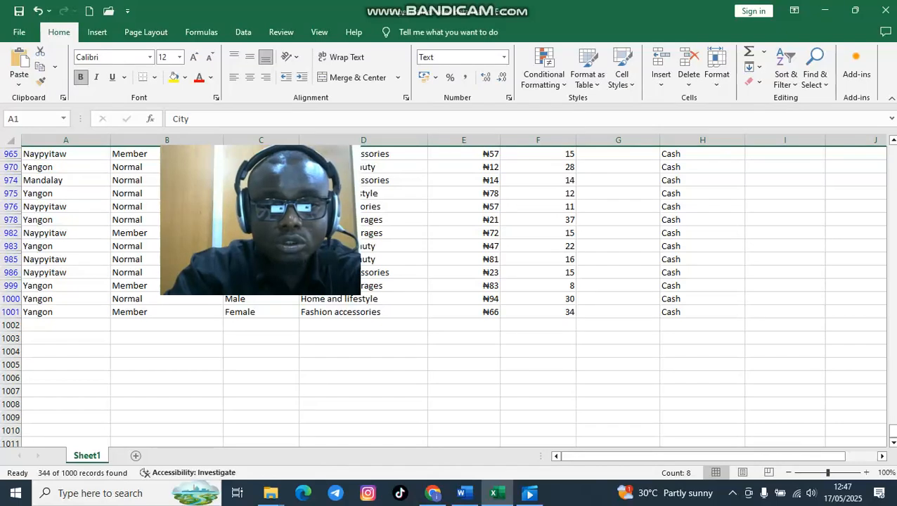
double_click(618, 378)
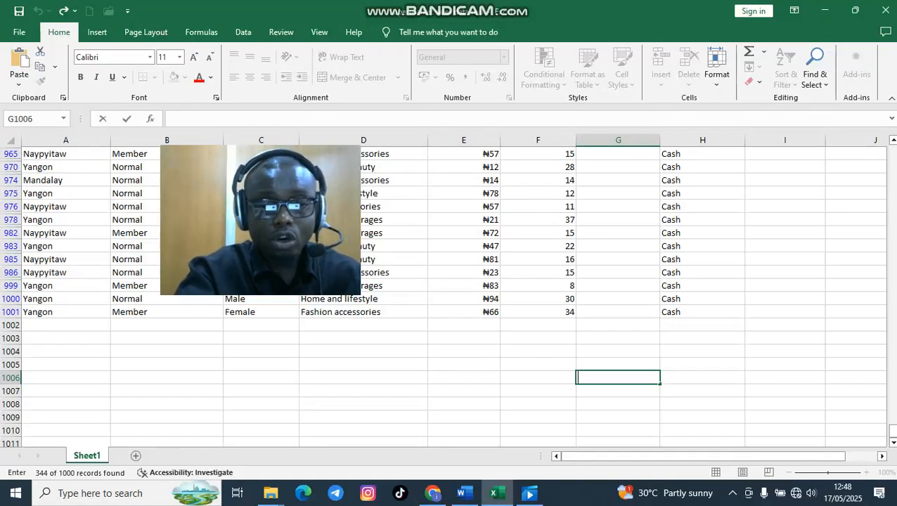
key("F2")
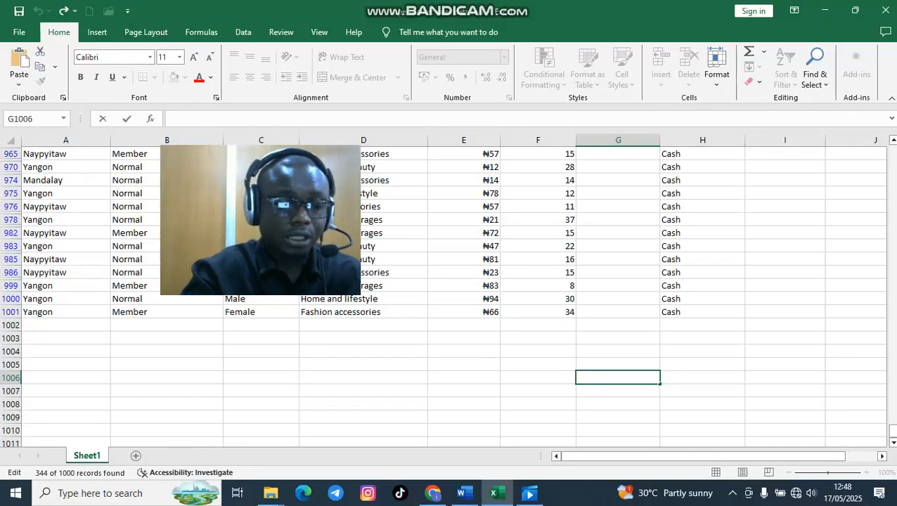
type("cash")
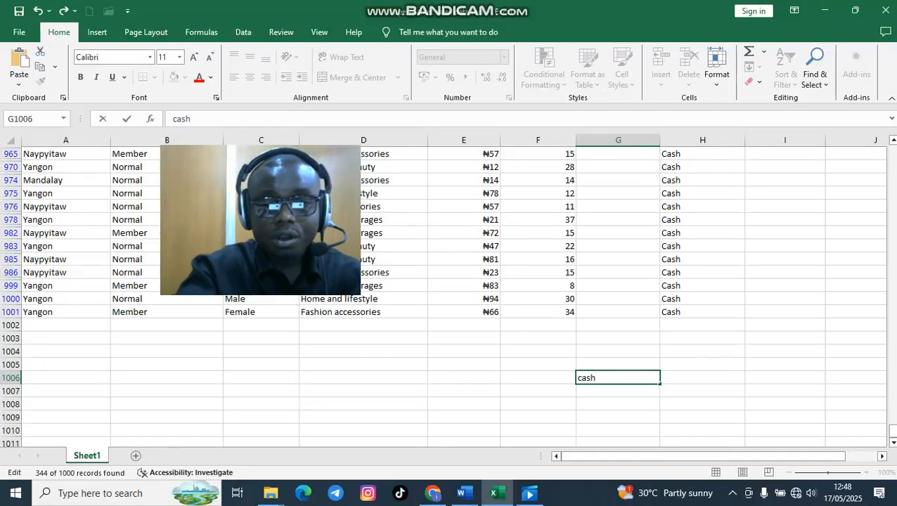
key("Tab")
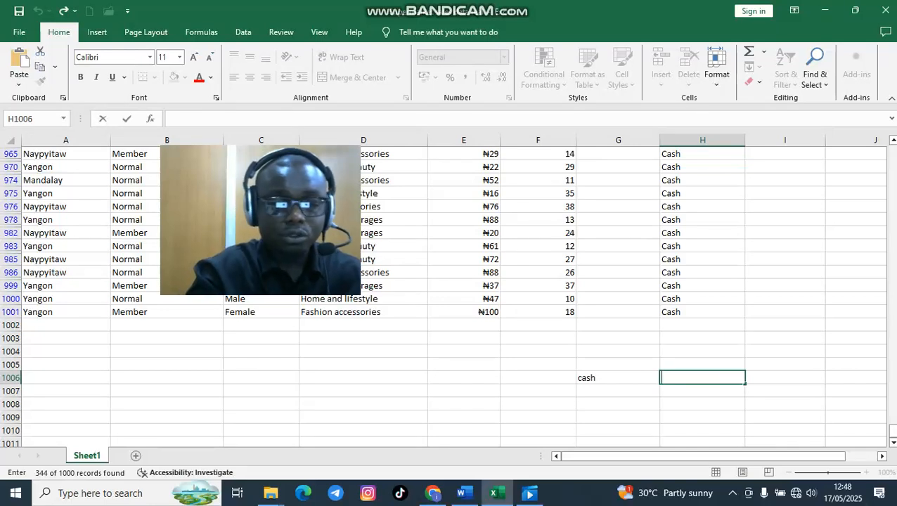
Count the visible Payment records in cell H1006 with the formula =SUBTOTAL(103,H3:H1001)
type("=su")
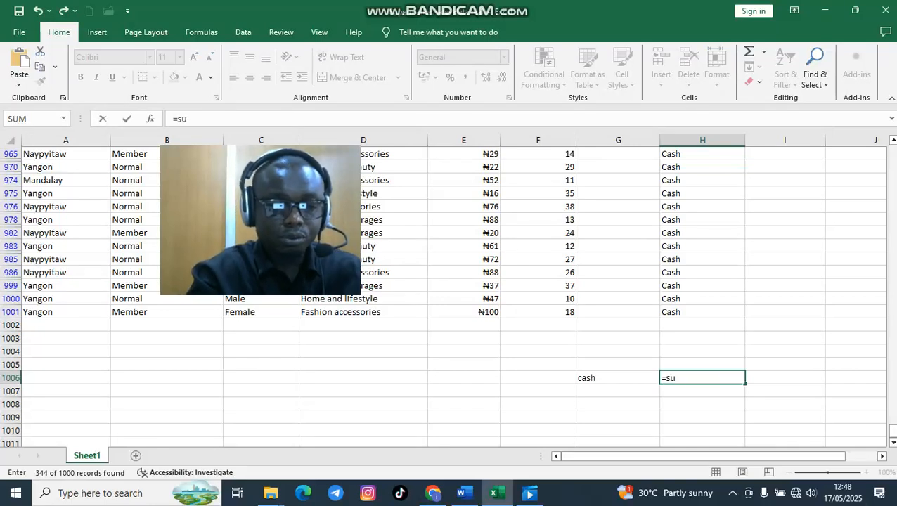
type("btotal")
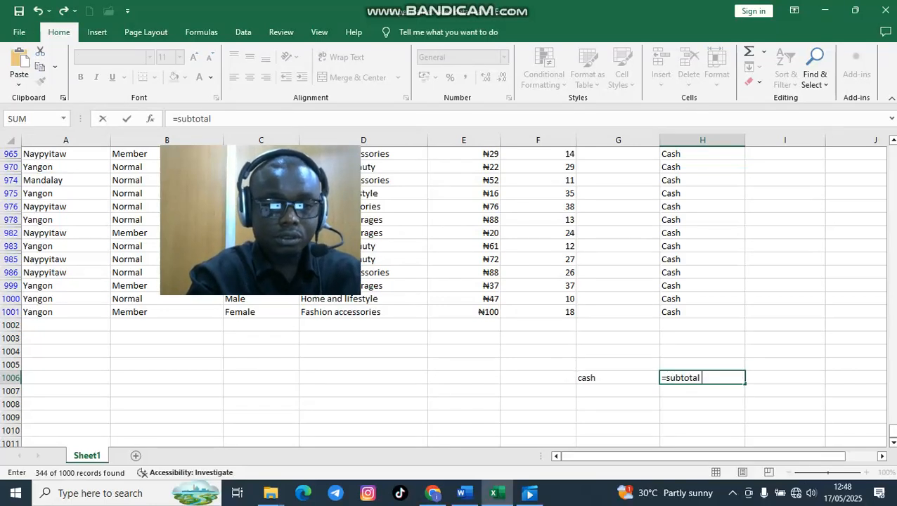
type("(")
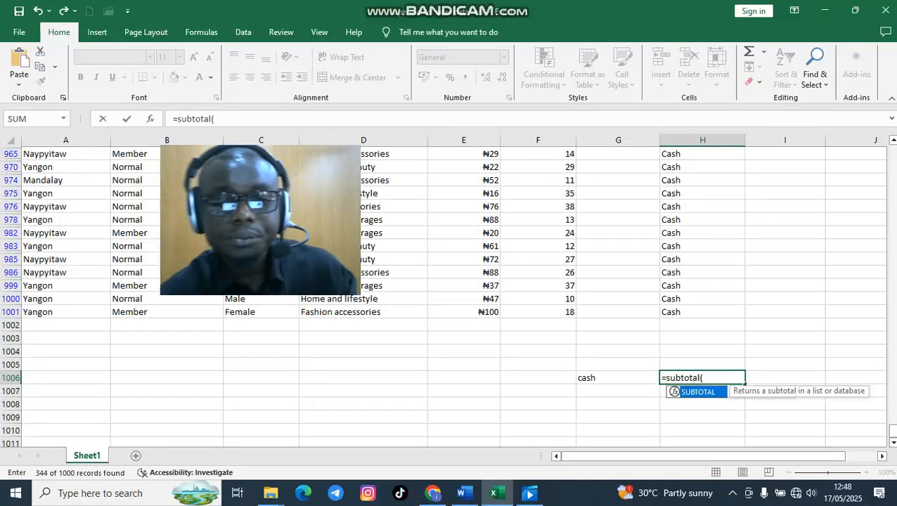
type("h3:")
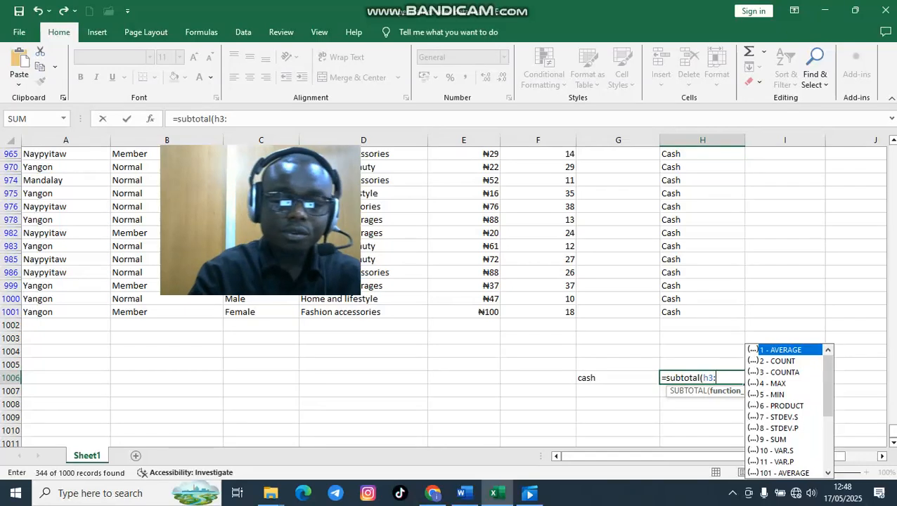
type("h1001")
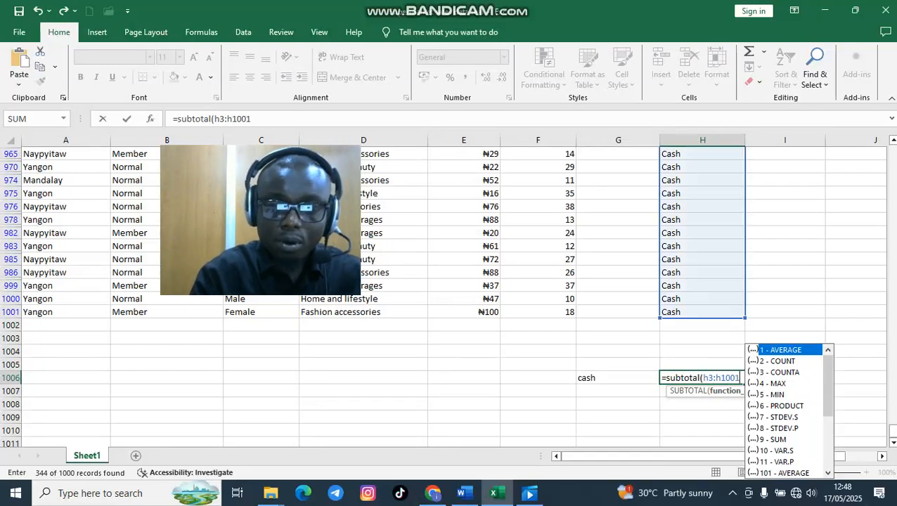
type(")")
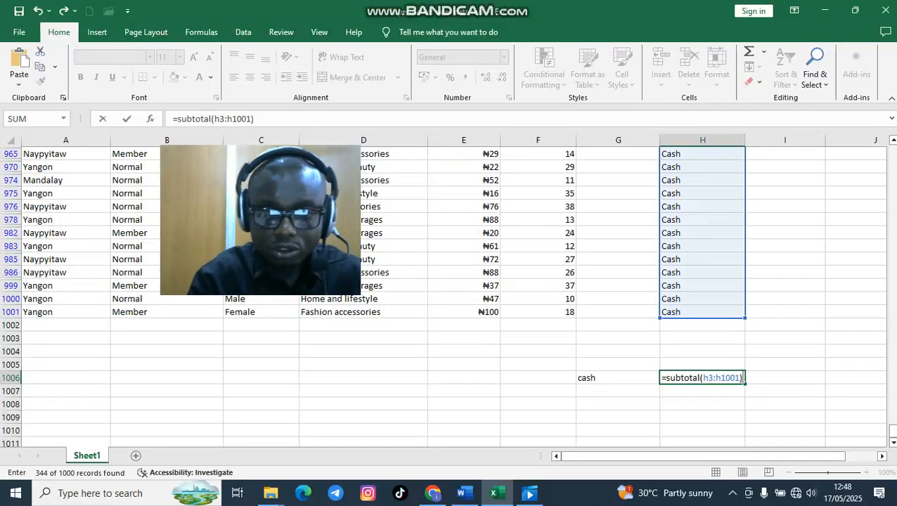
key("Return")
key("Return")
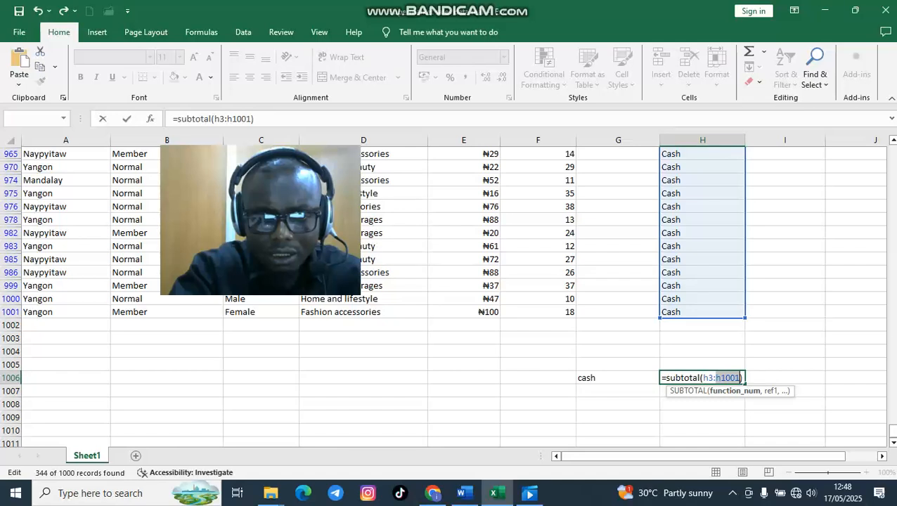
left_click(703, 378)
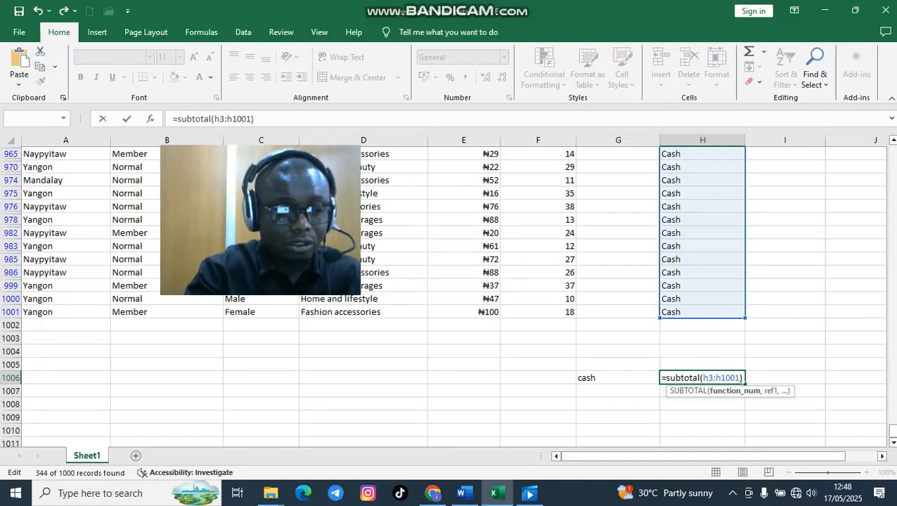
type("103,")
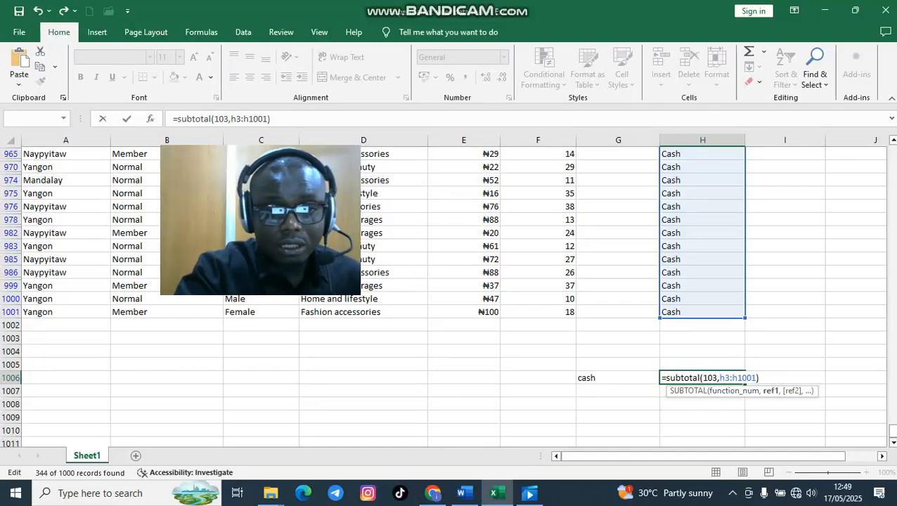
key("Return")
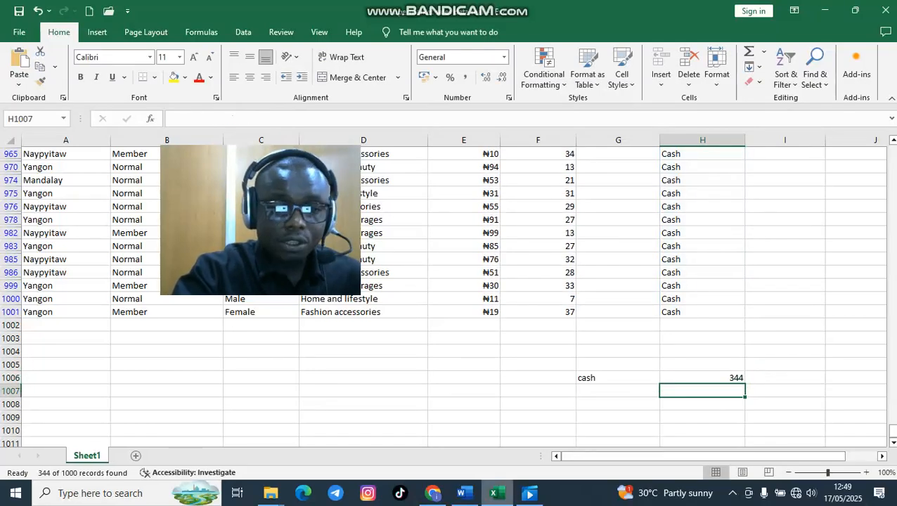
Switch to the Word document and add the answer line "Cash =344," below question 5
left_click(462, 493)
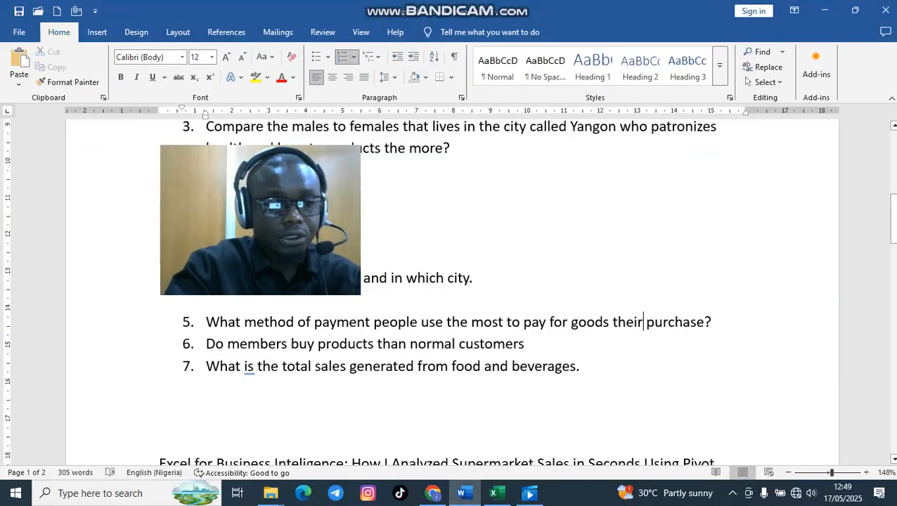
scroll(630, 150, "up", 3)
scroll(630, 148, "down", 4)
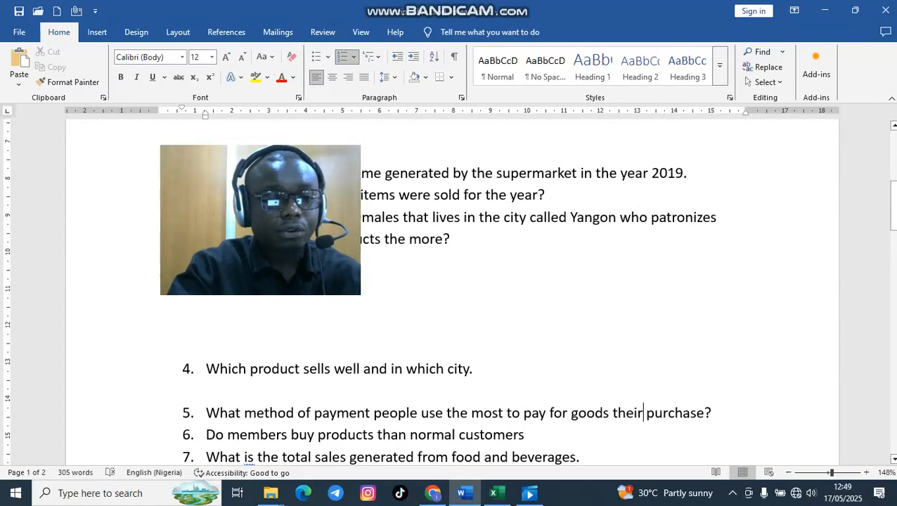
scroll(630, 148, "up", 2)
scroll(630, 150, "up", 4)
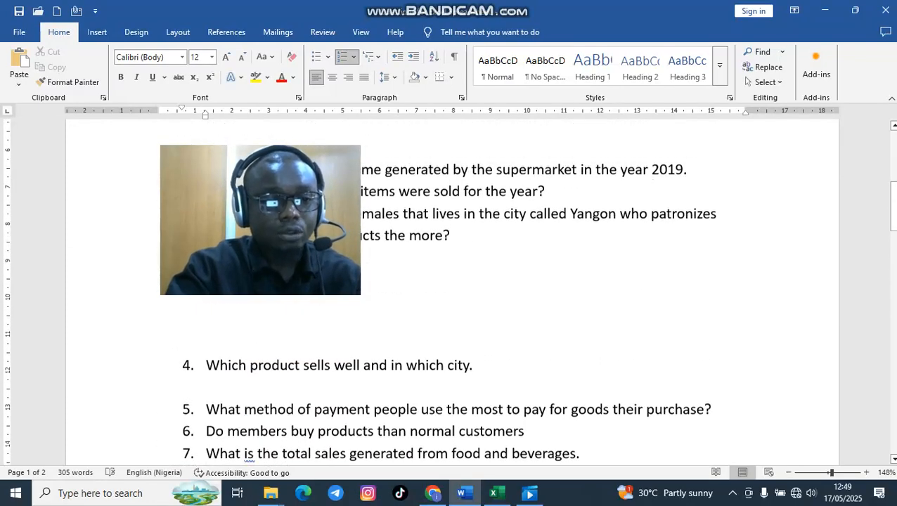
scroll(630, 149, "down", 3)
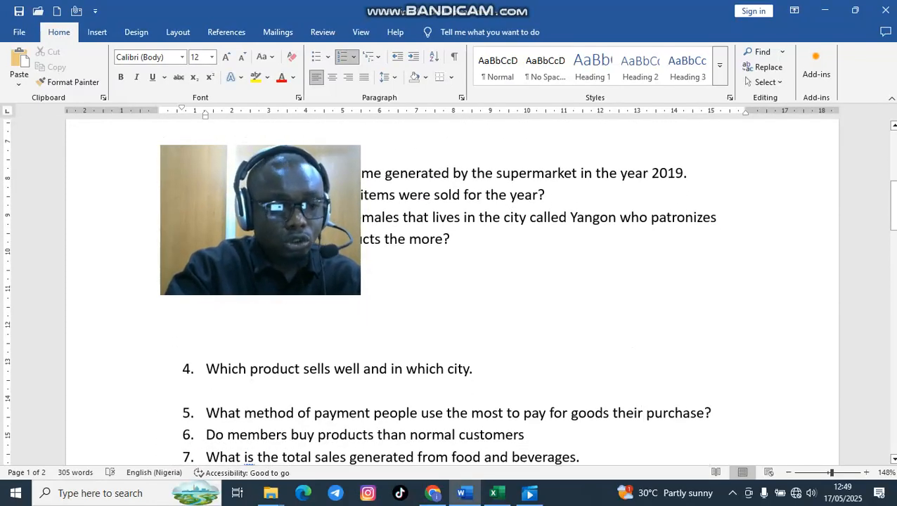
scroll(630, 149, "down", 3)
key("End")
scroll(450, 282, "up", 3)
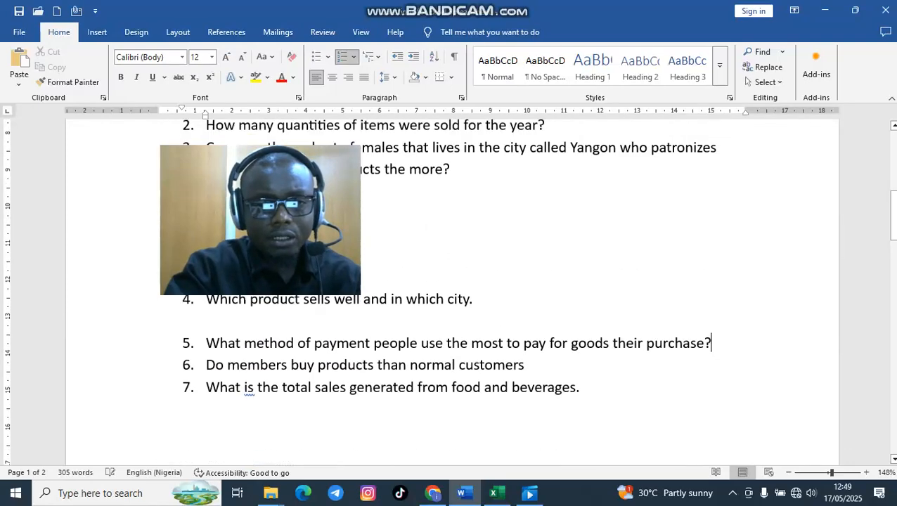
key("Return")
key("Return")
type("cash =")
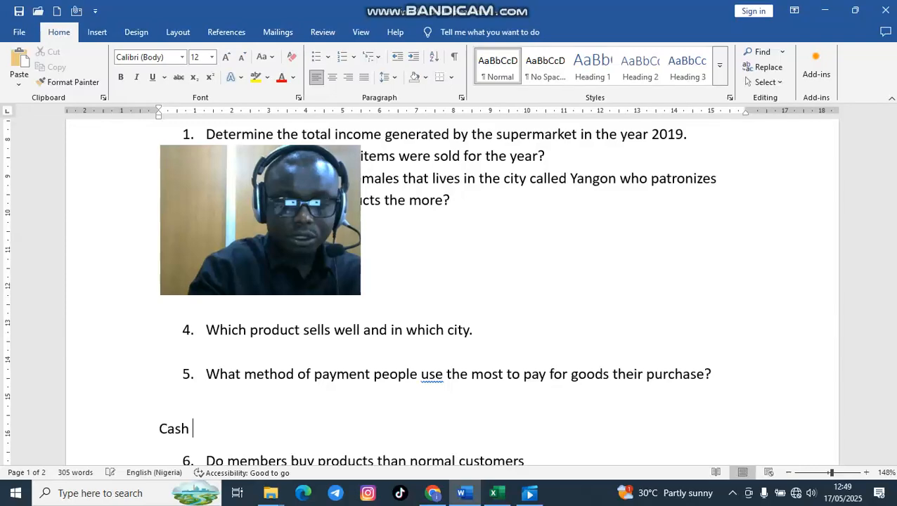
type("344")
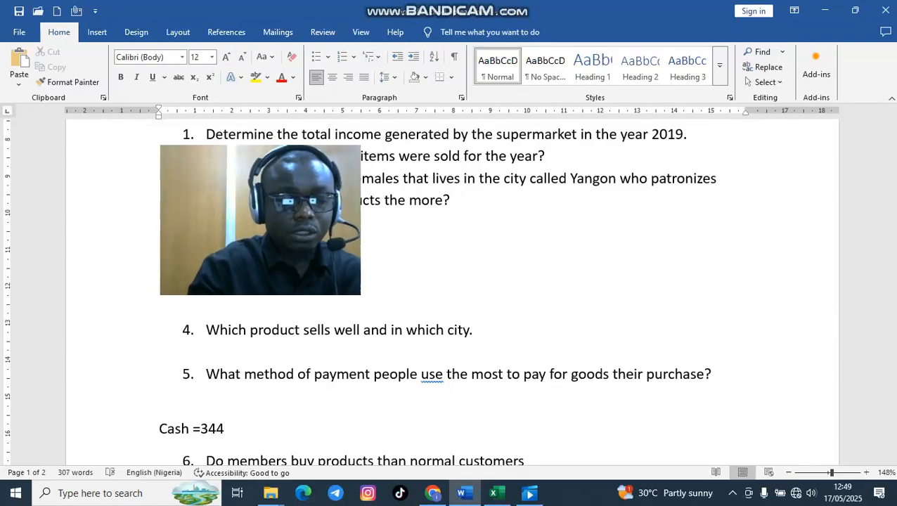
type(",")
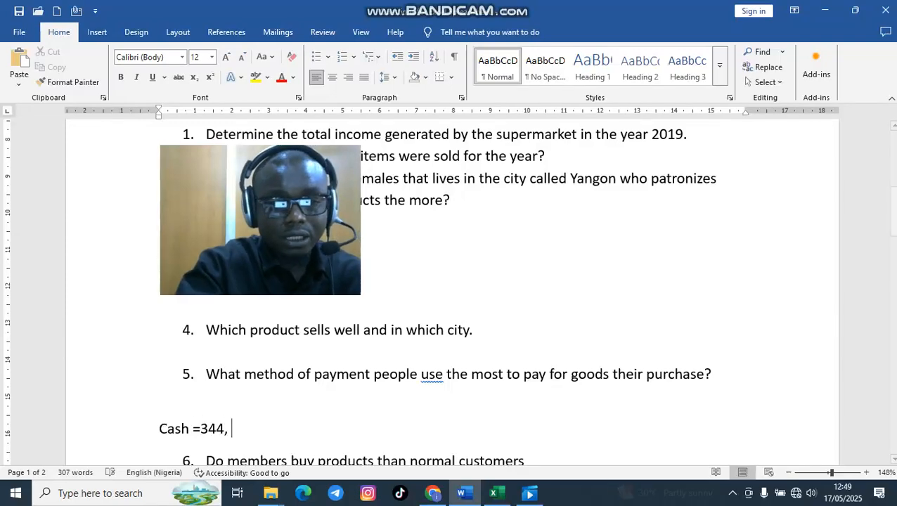
Return to the Excel workbook and change the Payment filter to show only the Credit card records
left_click(498, 494)
scroll(450, 295, "up", 11)
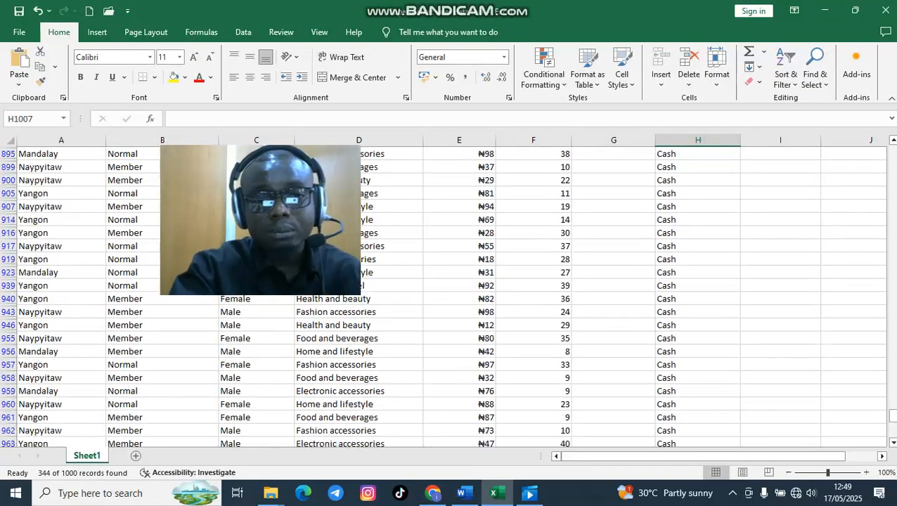
scroll(450, 295, "up", 7)
left_click_drag(893, 387, 893, 149)
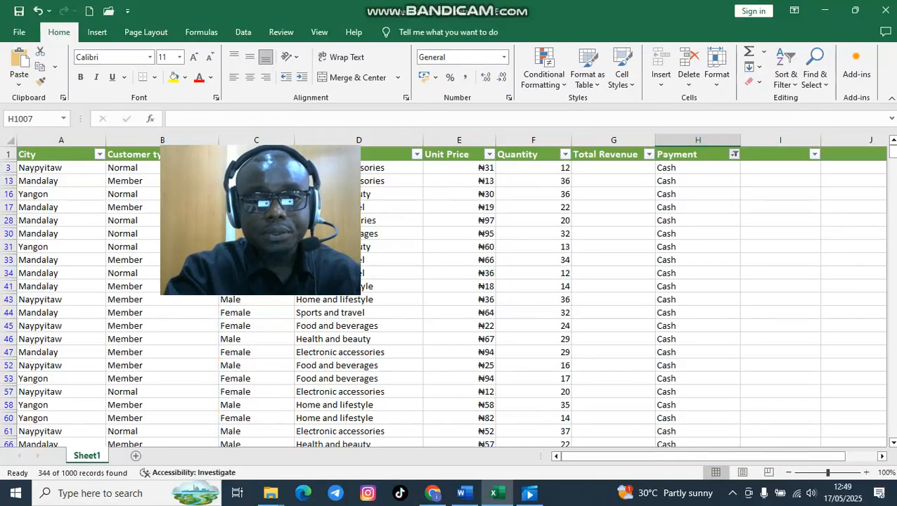
left_click(734, 154)
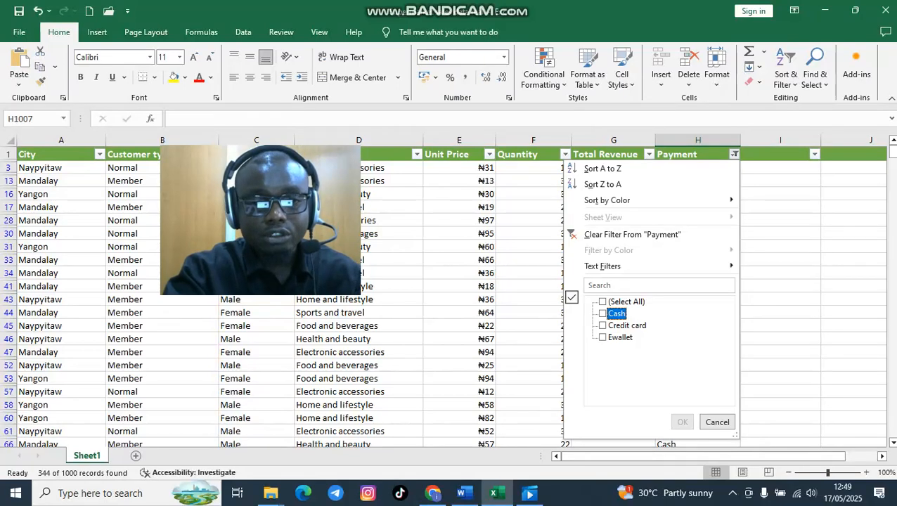
left_click(603, 313)
left_click(603, 325)
key("Return")
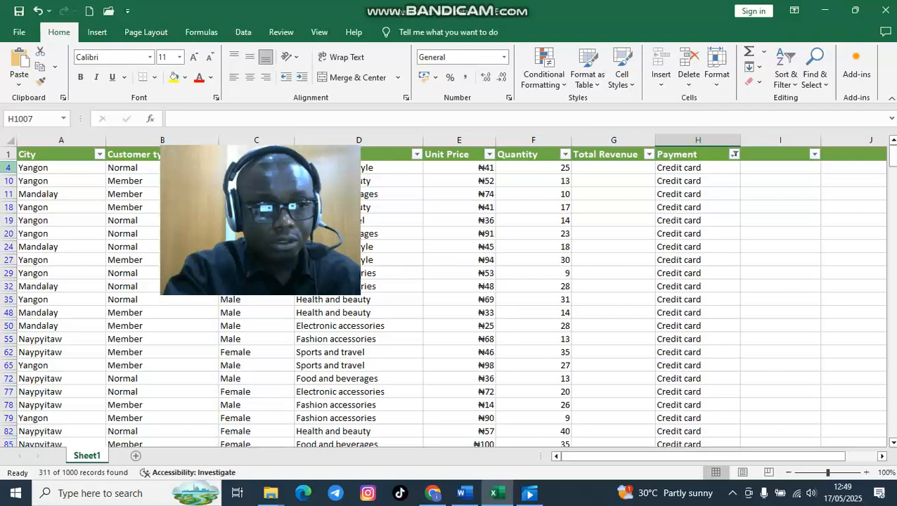
Replace the label in cell G1006, below the filtered data, with "credit card"
left_click_drag(891, 157, 891, 425)
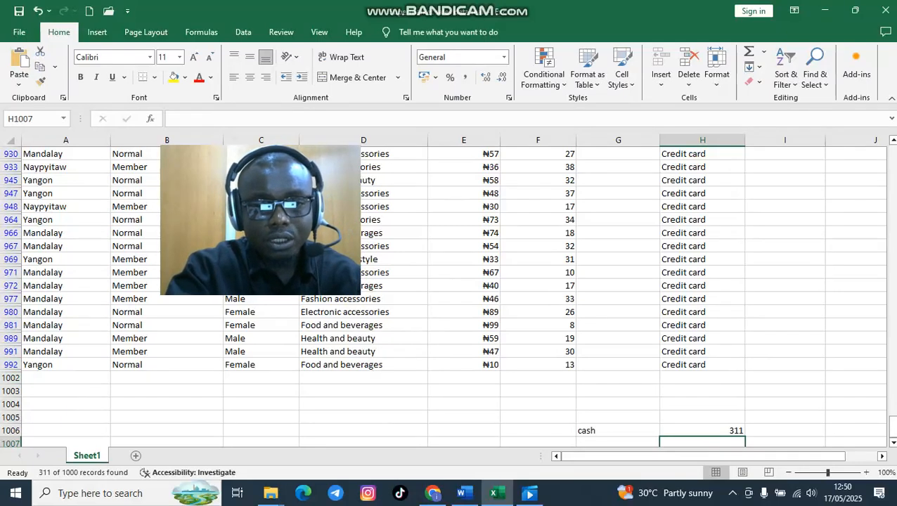
double_click(599, 430)
left_click_drag(597, 431, 578, 430)
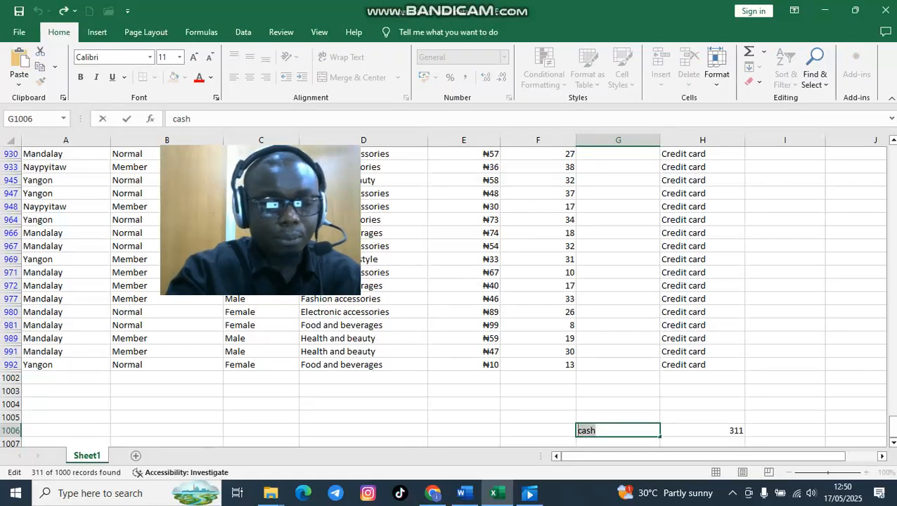
type("credit card")
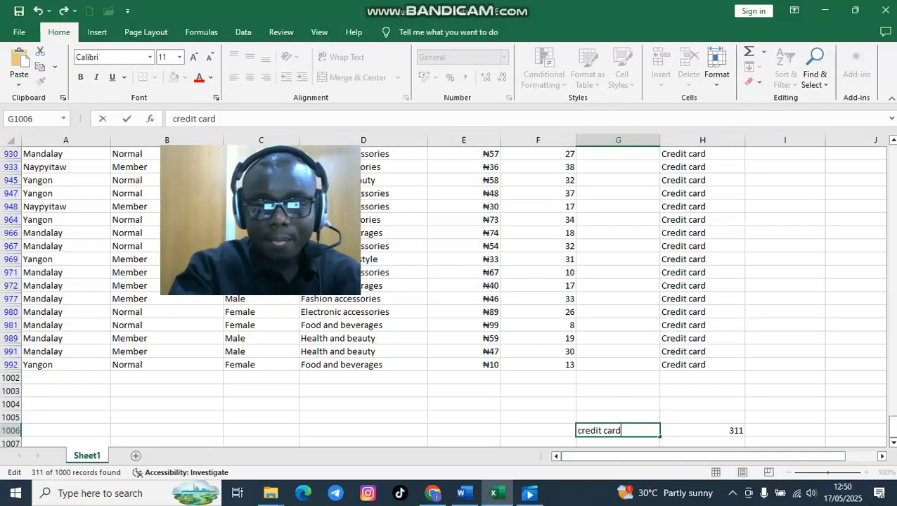
key("Return")
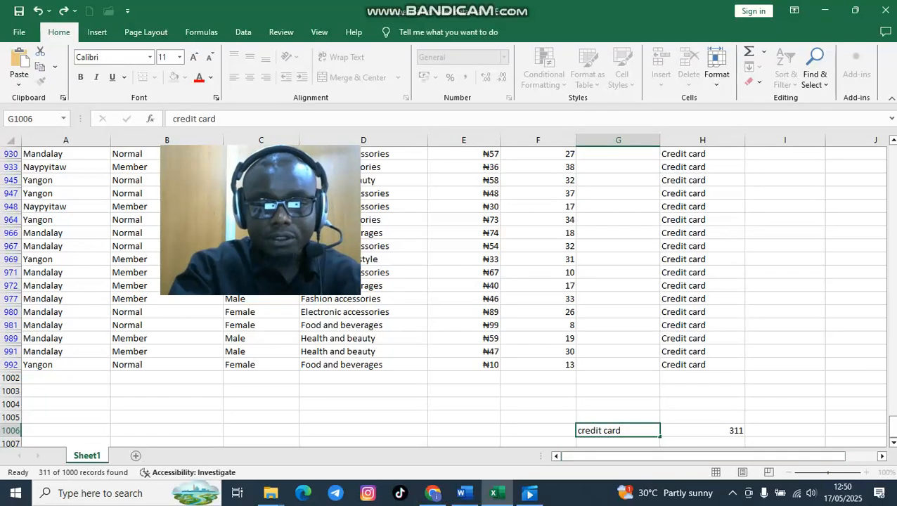
Change the range of the SUBTOTAL formula in cell H1006 to H4:H992
double_click(731, 431)
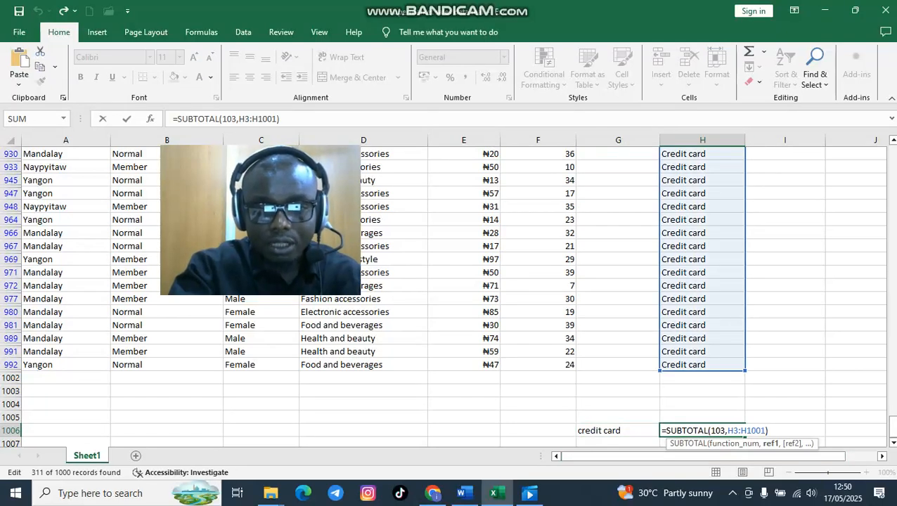
key("BackSpace")
type("4")
key("Right")
key("Right")
key("Right")
key("Right")
key("Right")
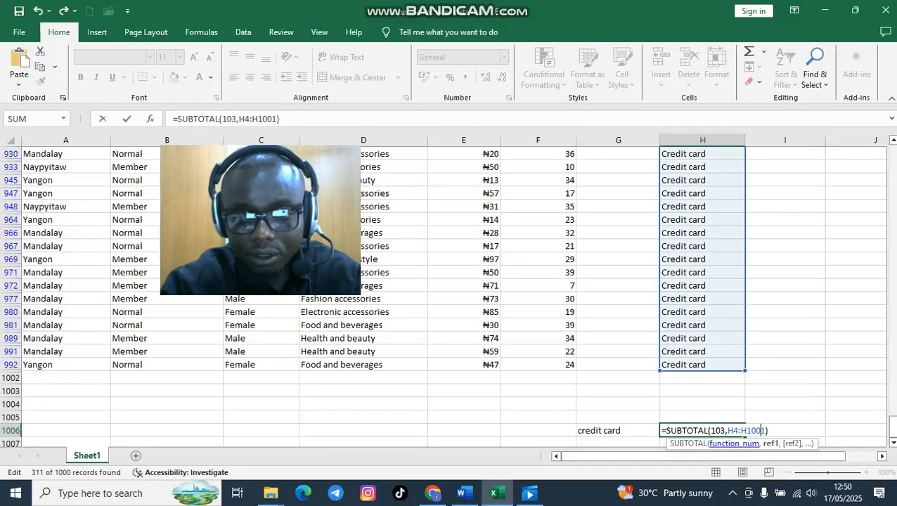
key("Right")
key("BackSpace")
key("BackSpace")
key("BackSpace")
key("BackSpace")
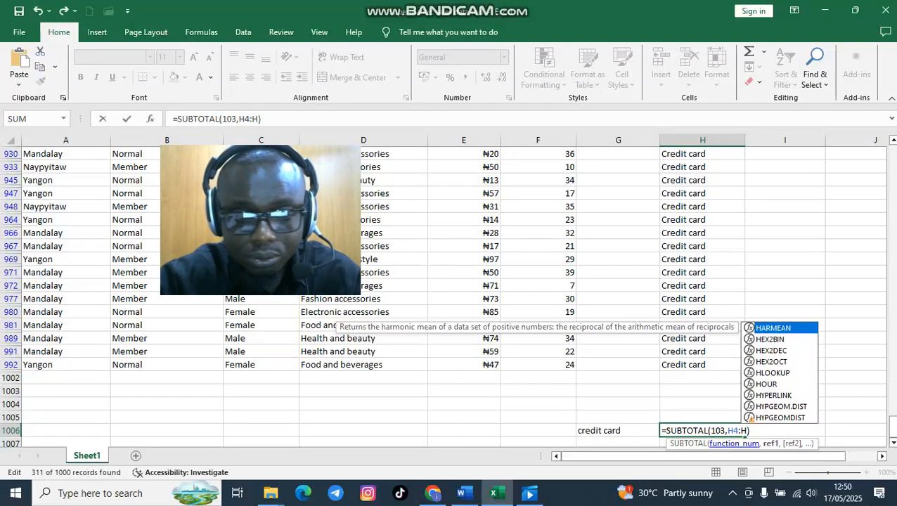
type("992")
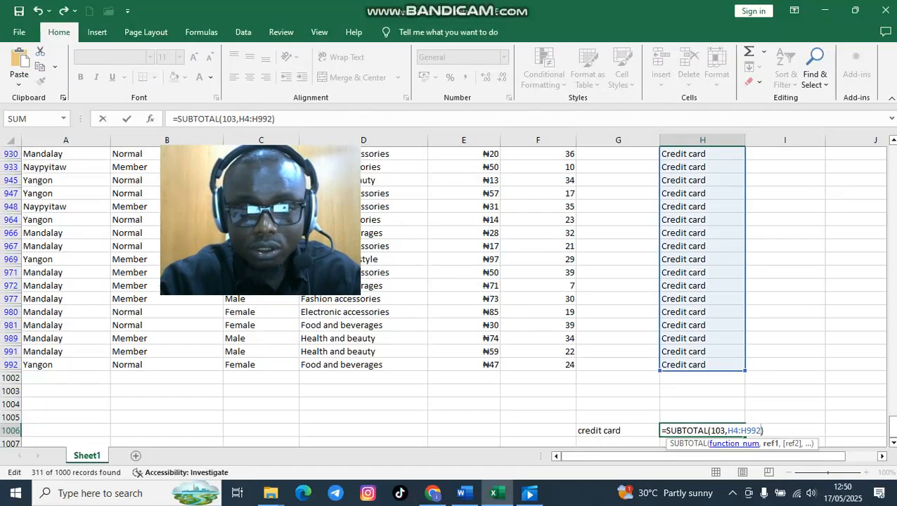
key("Right")
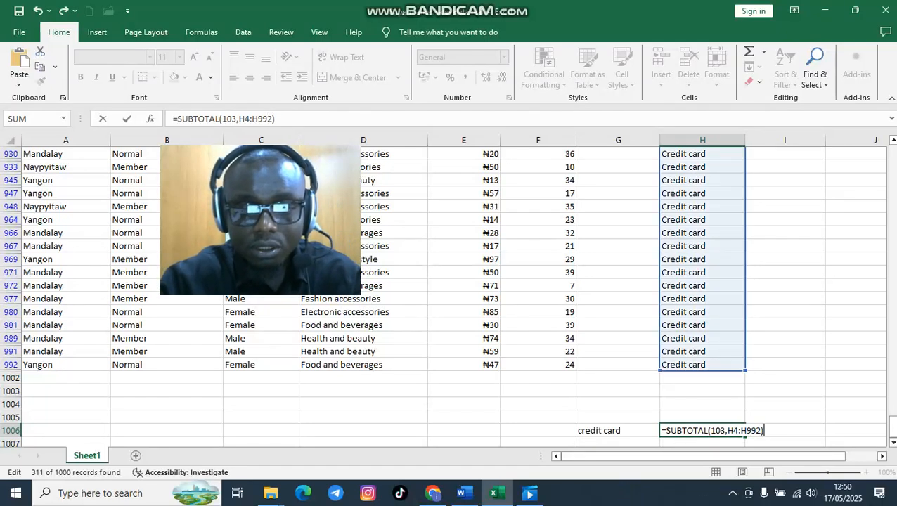
key("Return")
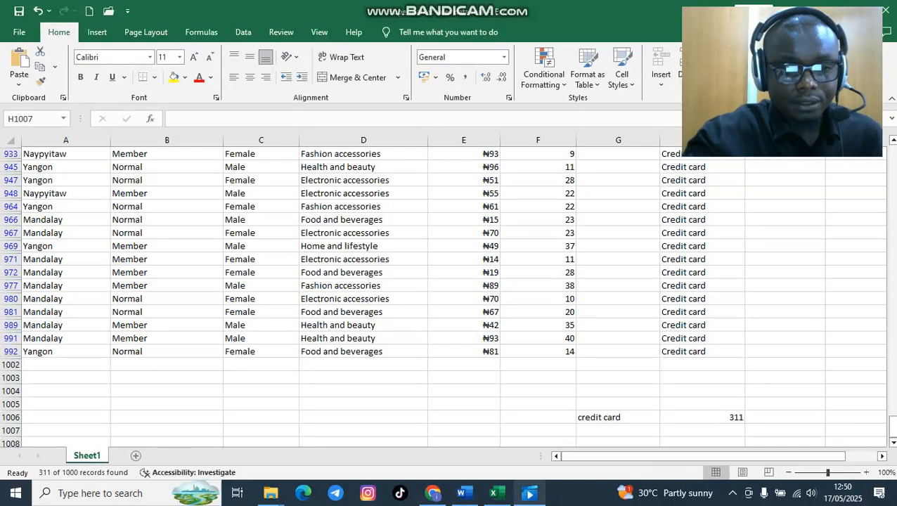
Switch to the Word document and append "credit card = 311," to the answer line below question 5
left_click(464, 493)
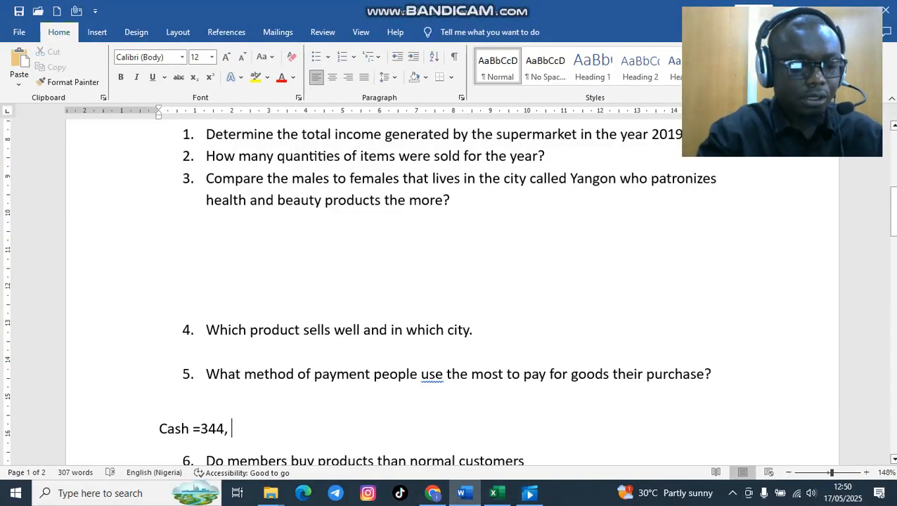
type("credit card")
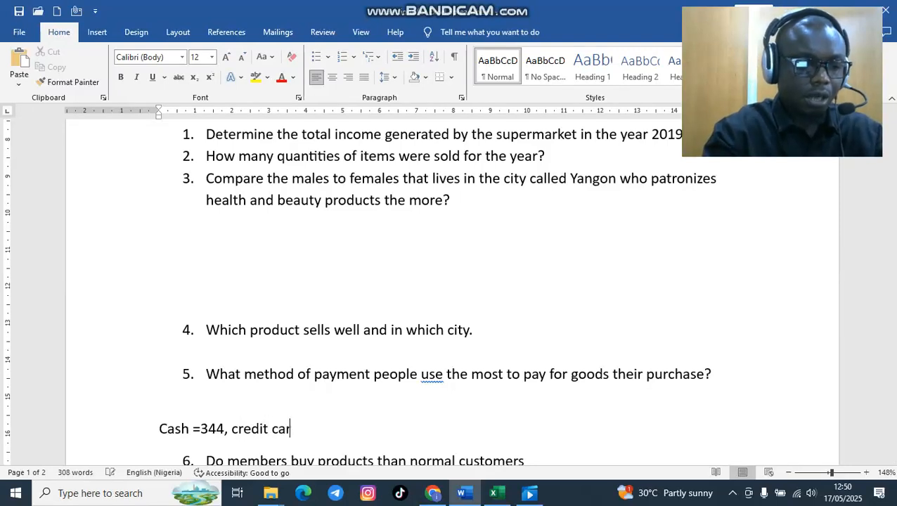
type("3")
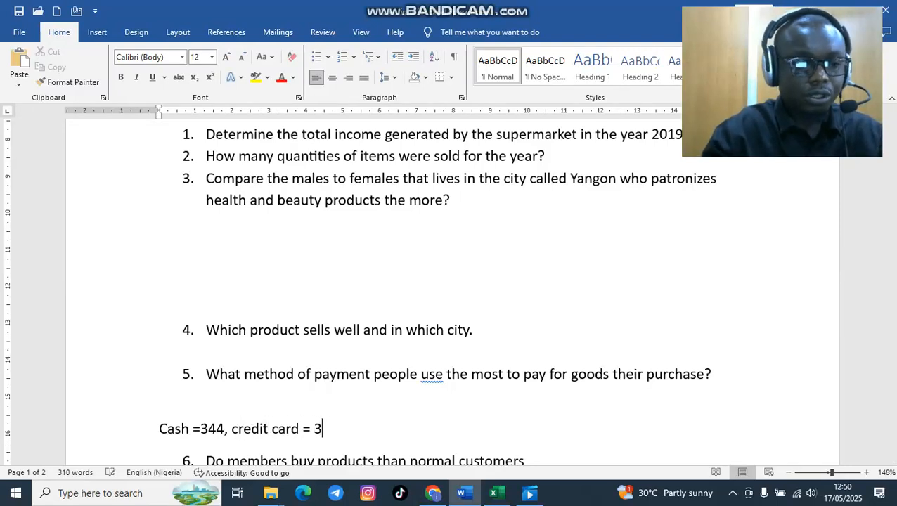
type("11,")
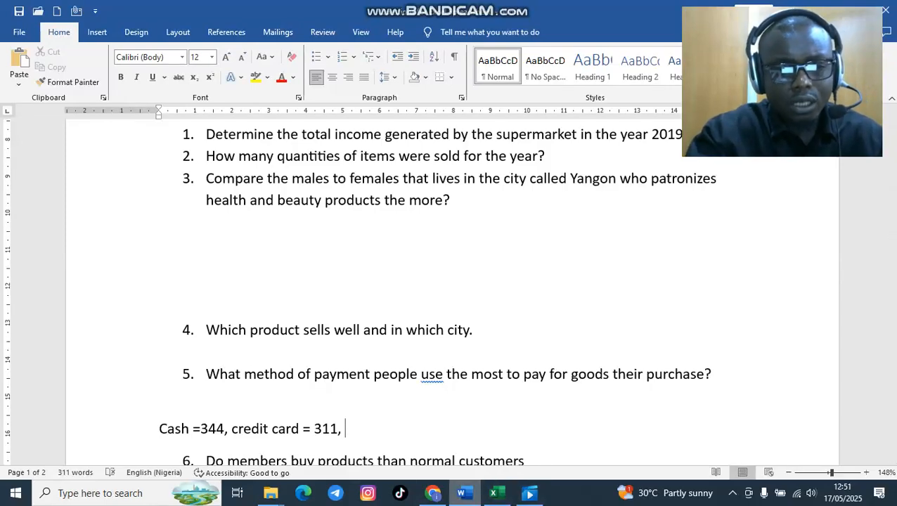
Return to the Excel workbook and change the Payment filter to show only the Ewallet records
left_click(497, 494)
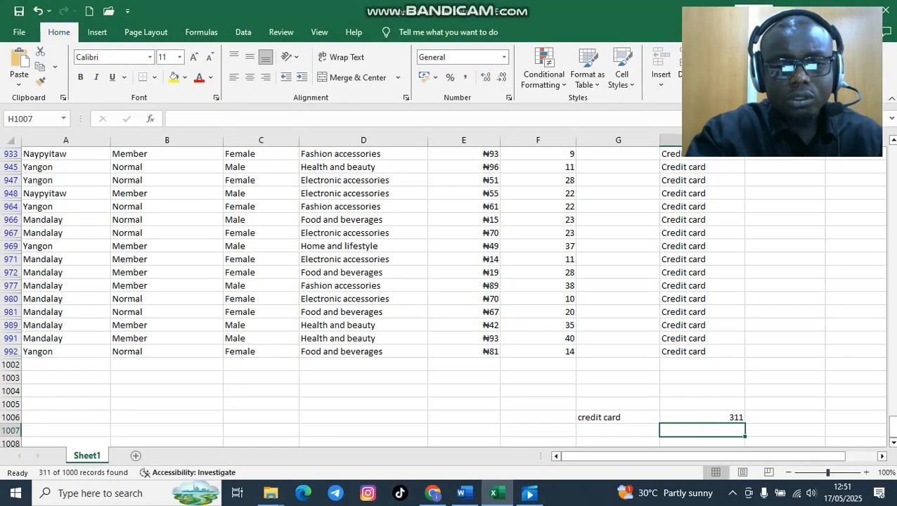
scroll(450, 296, "up", 16)
scroll(450, 295, "up", 12)
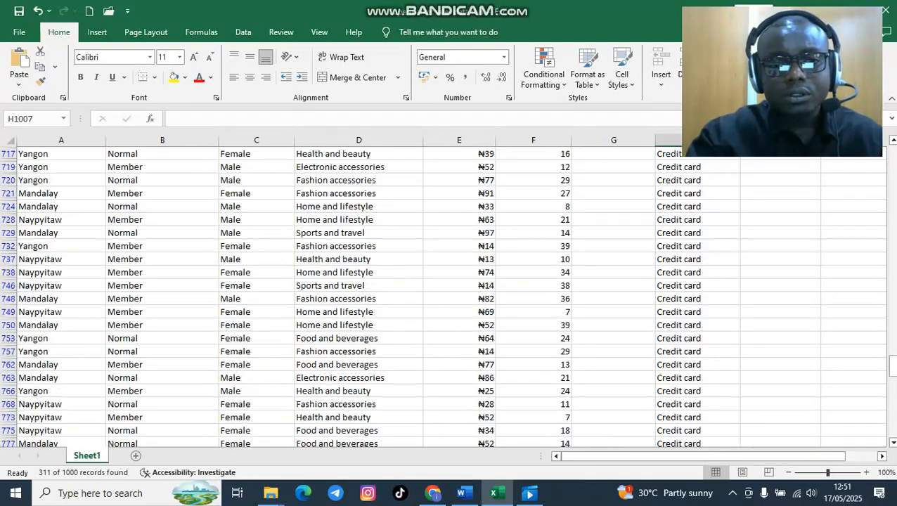
left_click_drag(893, 352, 893, 155)
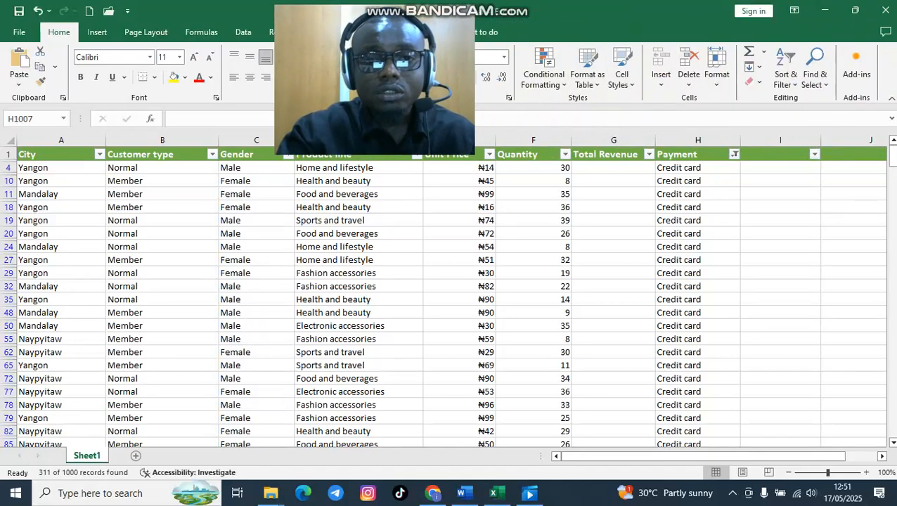
left_click(735, 154)
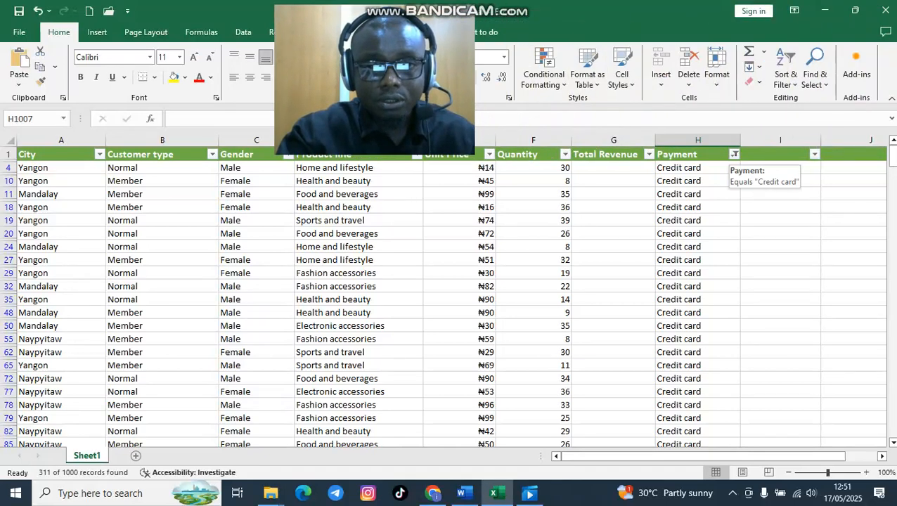
left_click(735, 154)
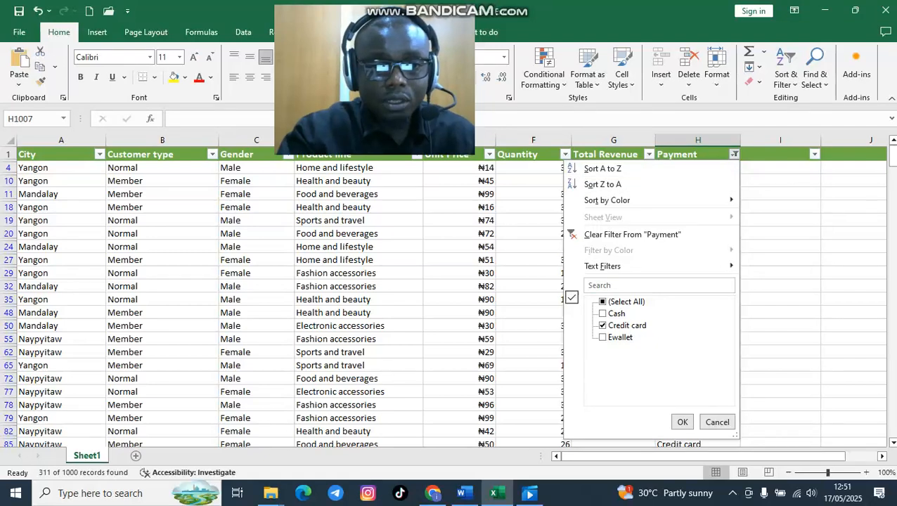
left_click(603, 337)
left_click(602, 325)
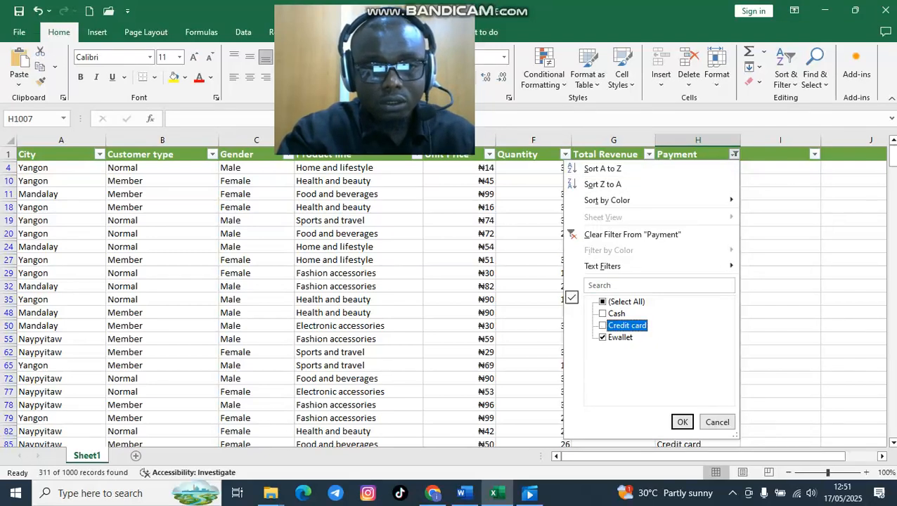
left_click(682, 422)
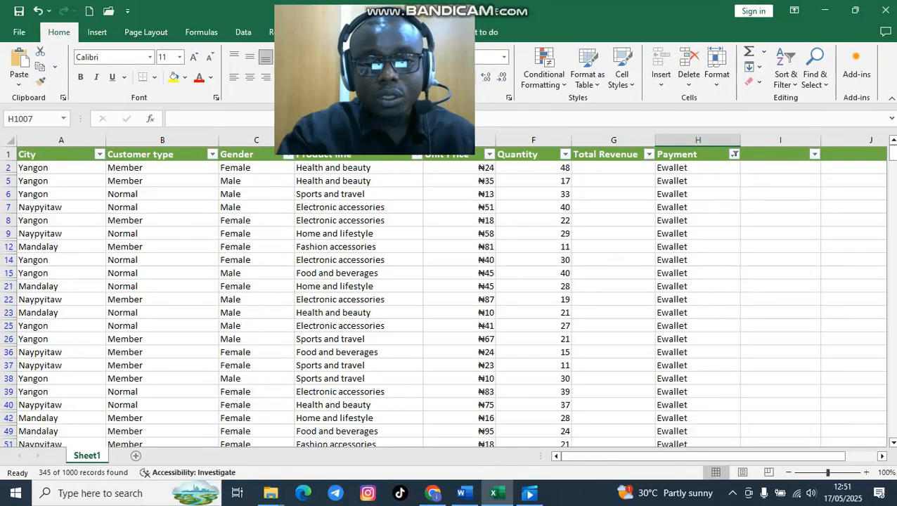
Change the range of the SUBTOTAL formula in cell H1006 to H2:H998
scroll(451, 295, "down", 4)
scroll(450, 295, "up", 5)
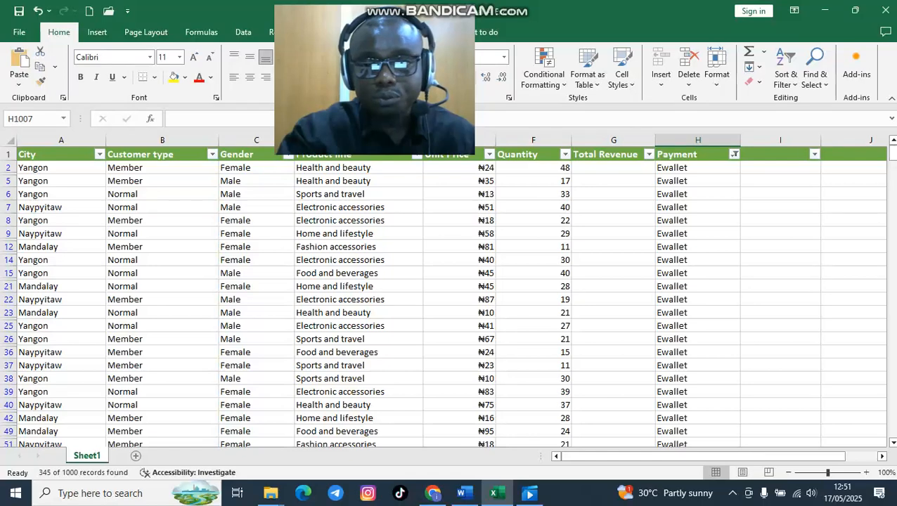
left_click_drag(893, 155, 893, 425)
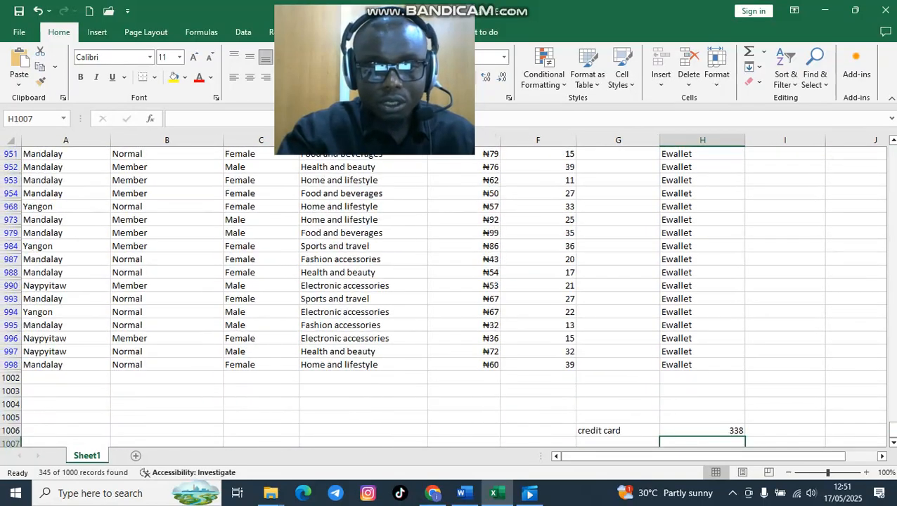
scroll(450, 295, "down", 1)
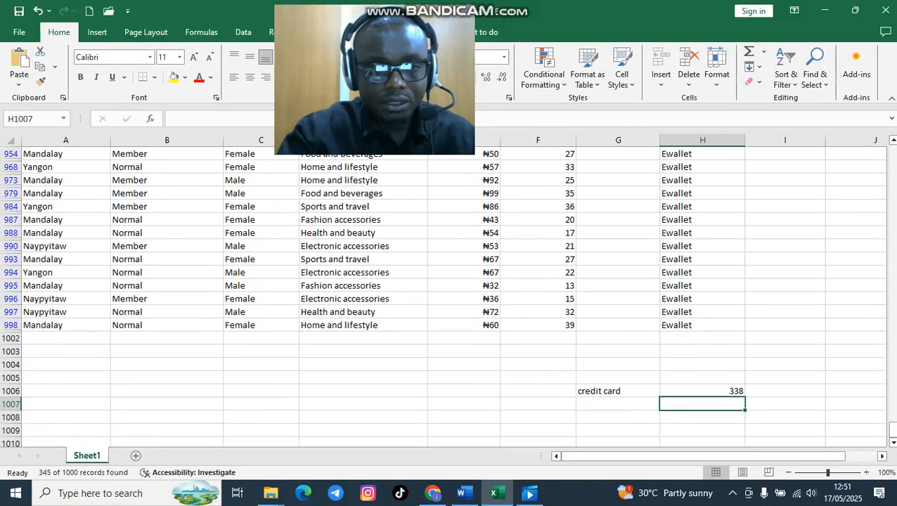
double_click(706, 391)
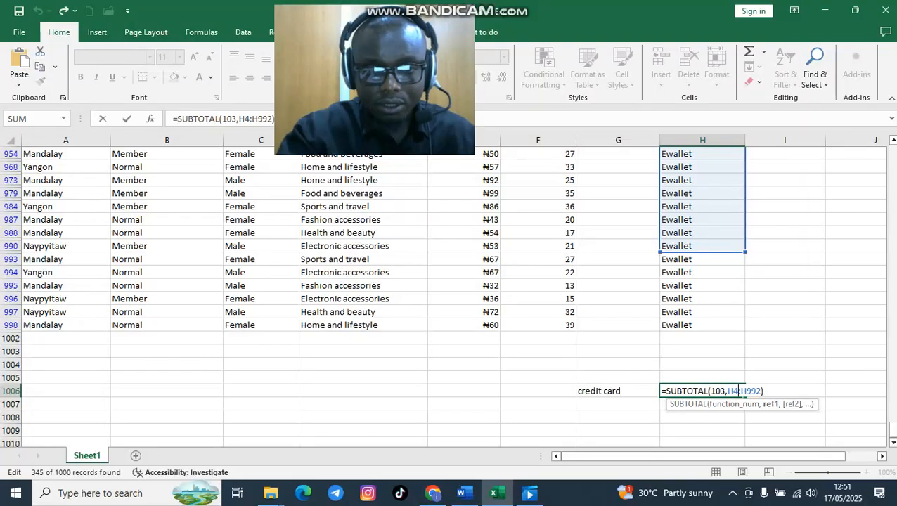
key("BackSpace")
type("2")
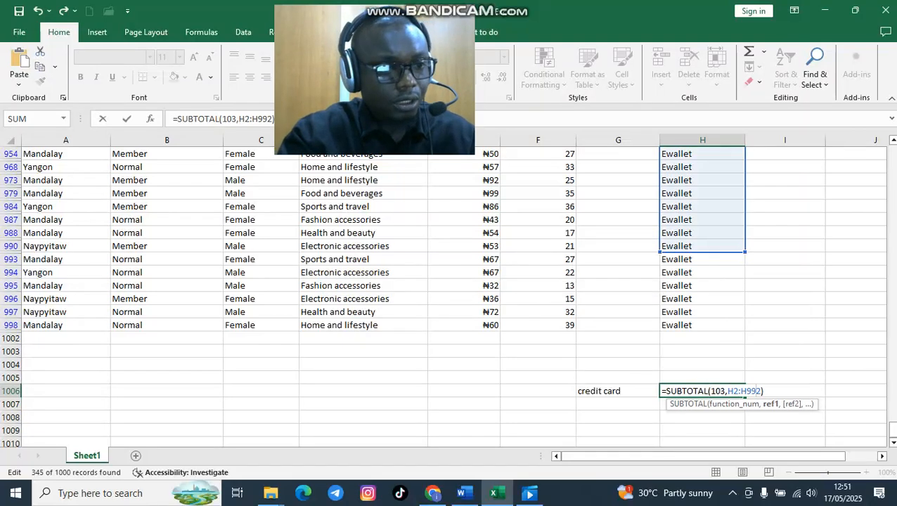
key("BackSpace")
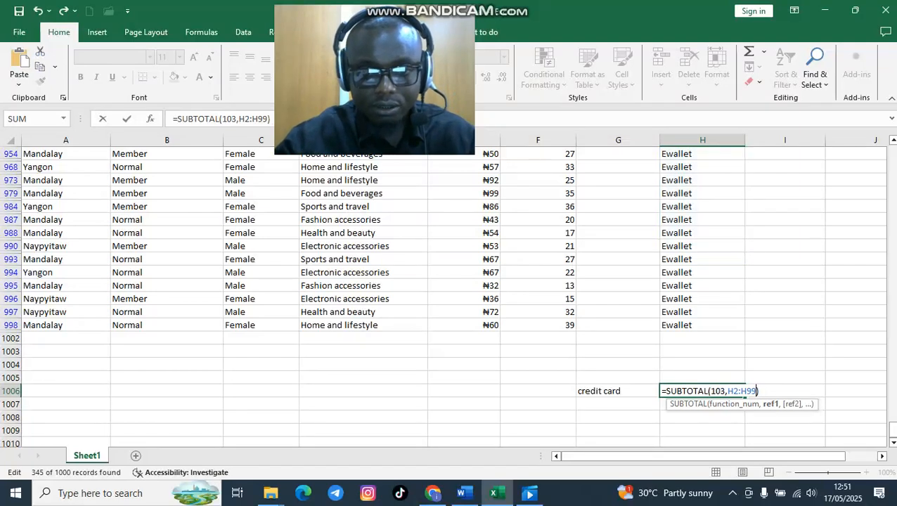
type("8")
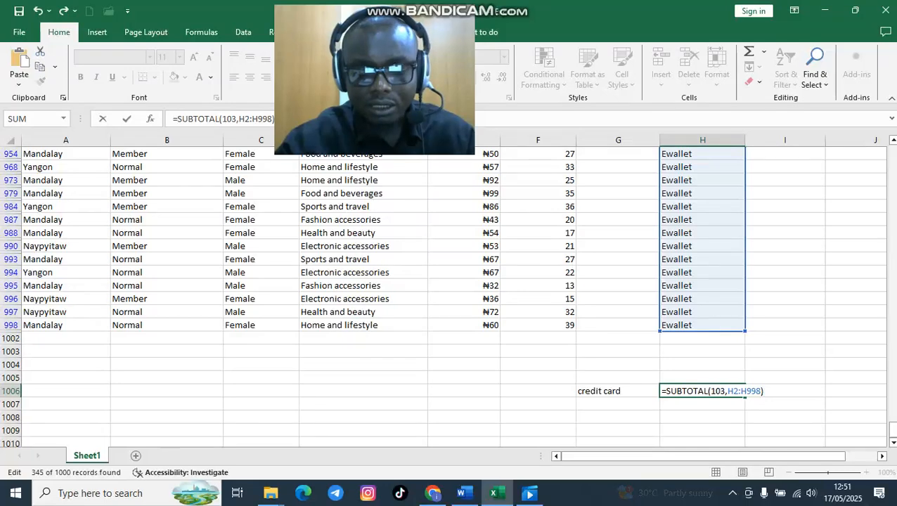
key("Return")
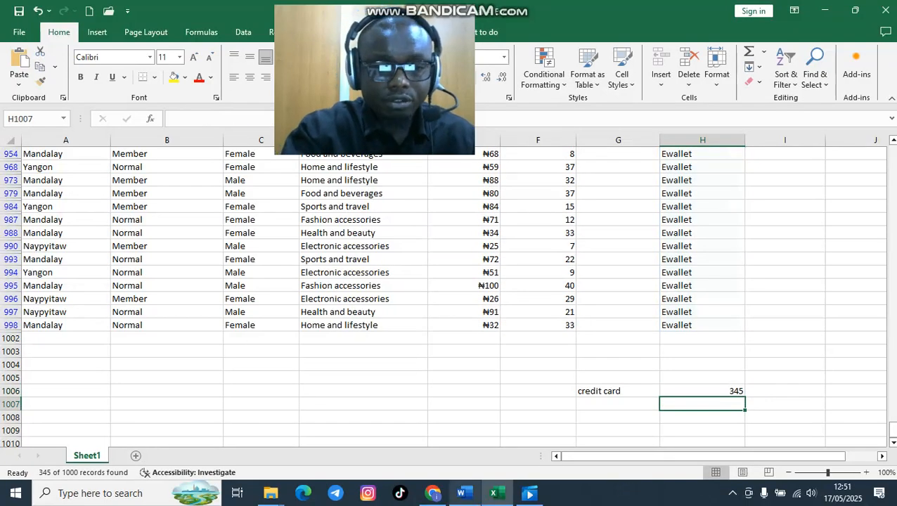
Switch to the Word document and append "e wallet = 345" to the answer line below question 5
left_click(464, 493)
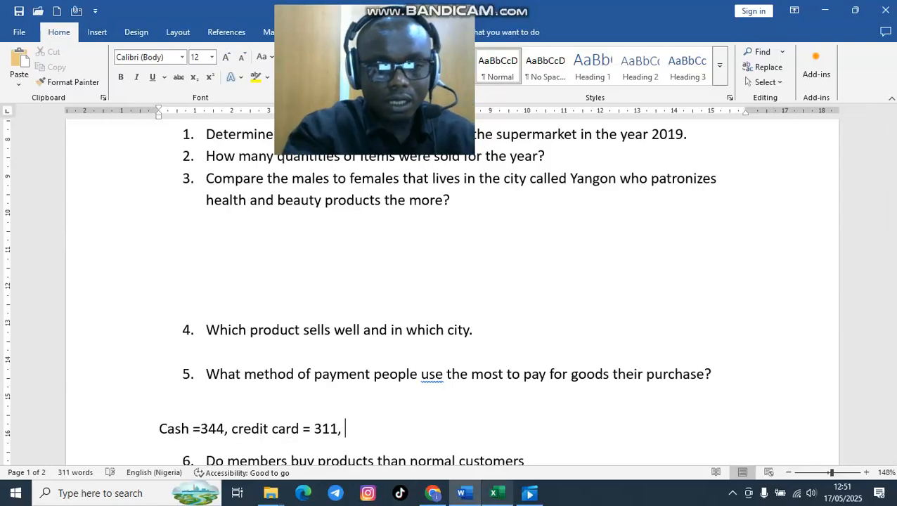
left_click(494, 493)
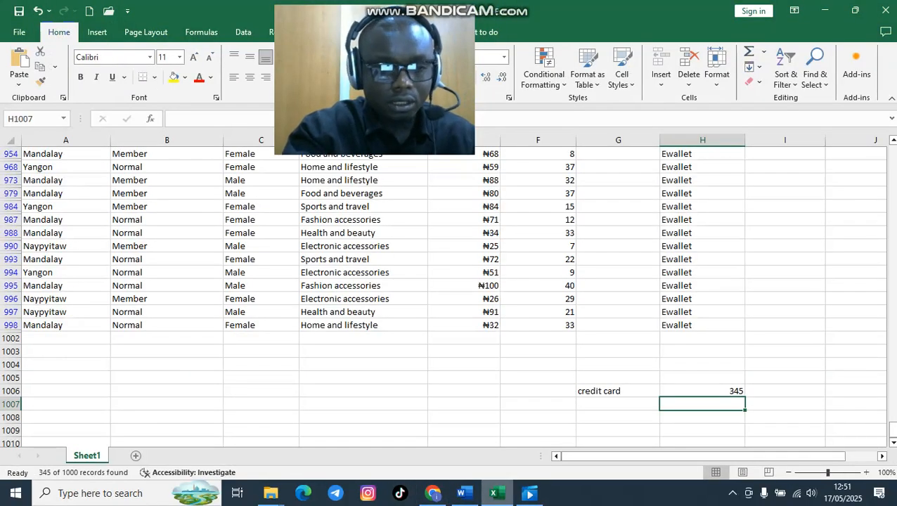
left_click(462, 493)
type("e wa")
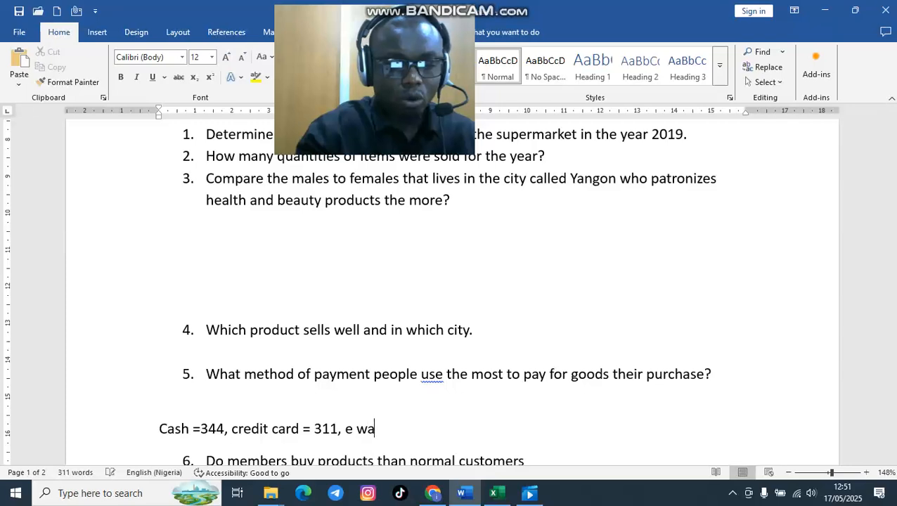
type("llet 345")
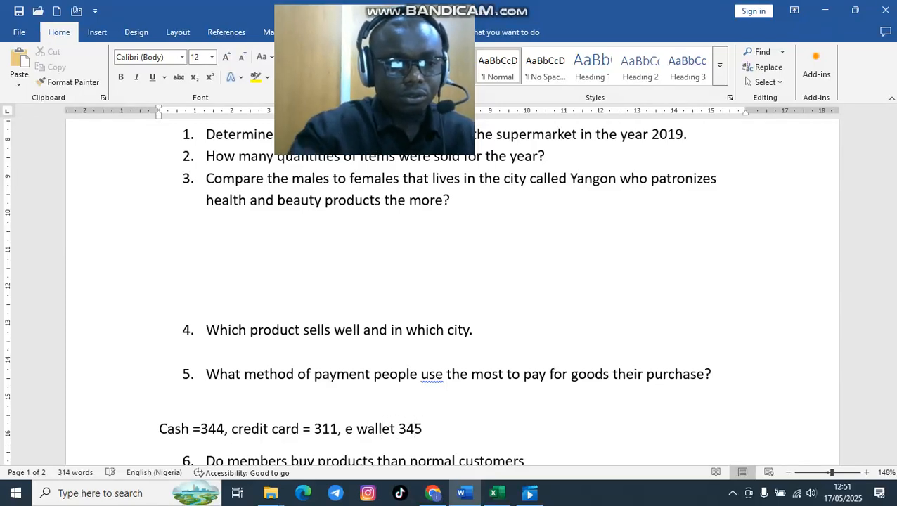
left_click(397, 429)
type("-")
key("BackSpace")
type("=")
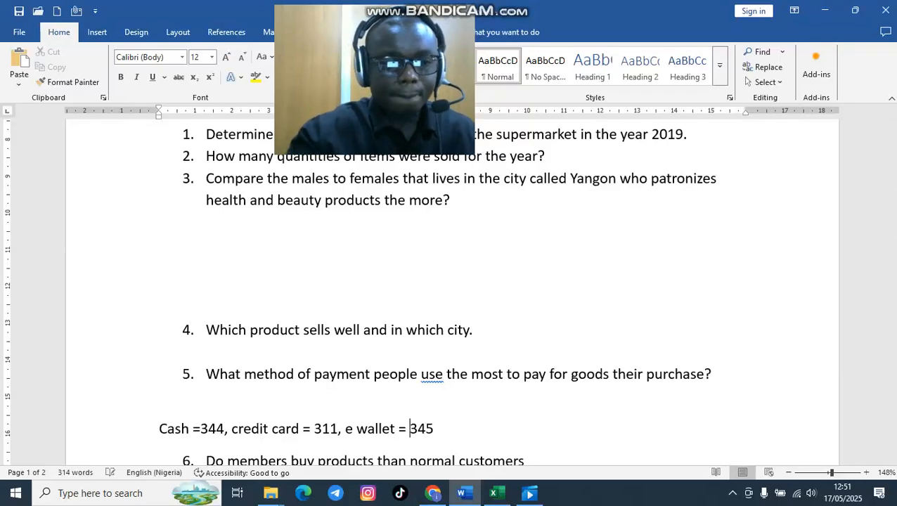
Make the whole answer line with the cash, credit card and e wallet counts bold
left_click_drag(434, 384, 161, 384)
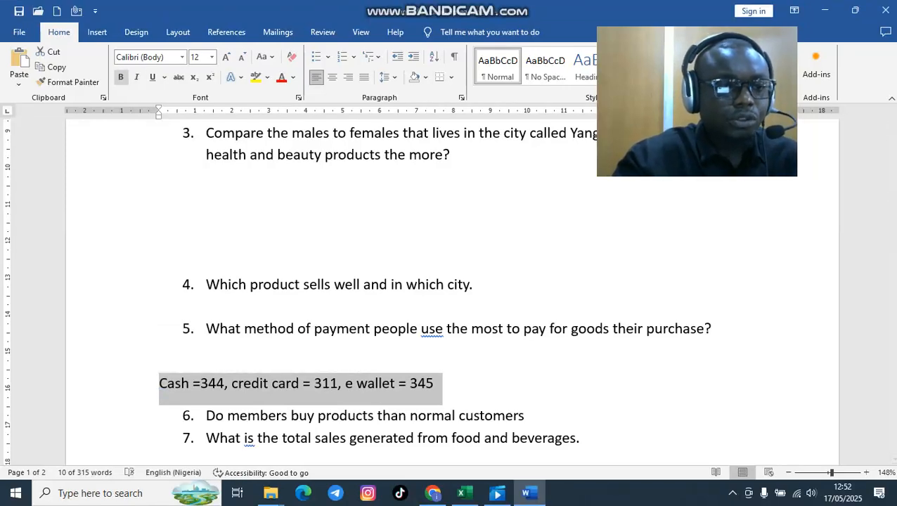
key("ctrl+b")
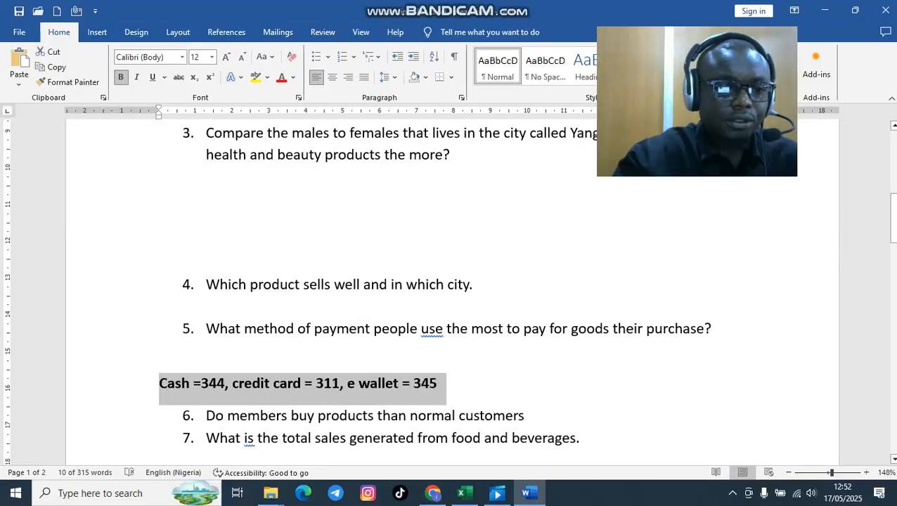
left_click(217, 383)
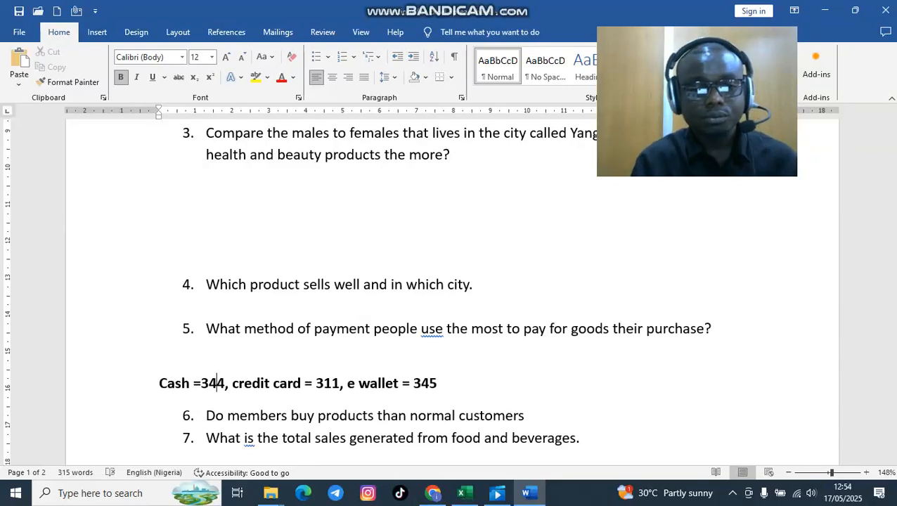
Correct "their" to "they" before "purchase" in question 5
left_click(642, 329)
key("BackSpace")
key("BackSpace")
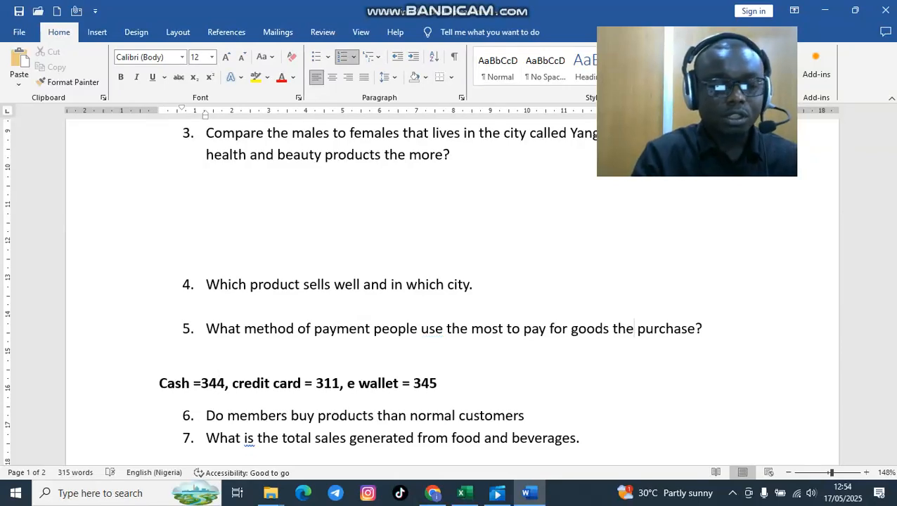
type("y")
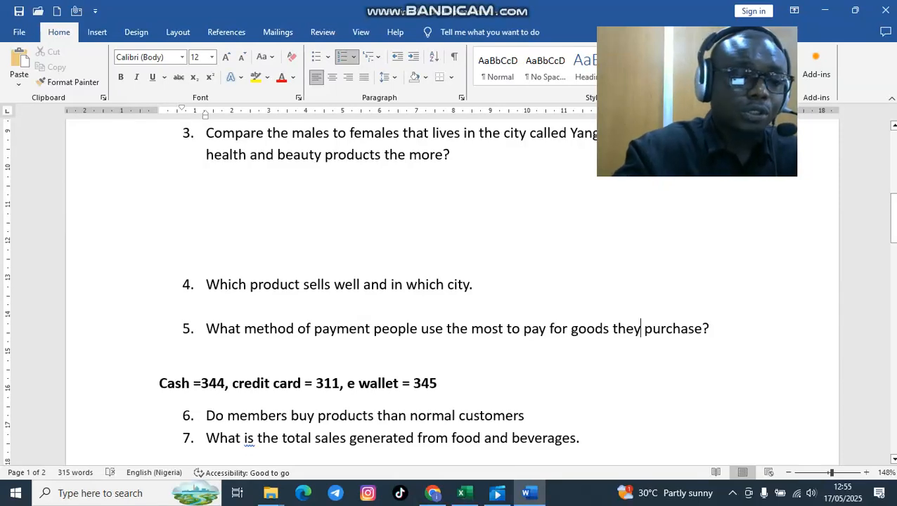
Insert an empty unnumbered line for the answer below question 6 about members and normal customers
left_click(524, 415)
key("Return")
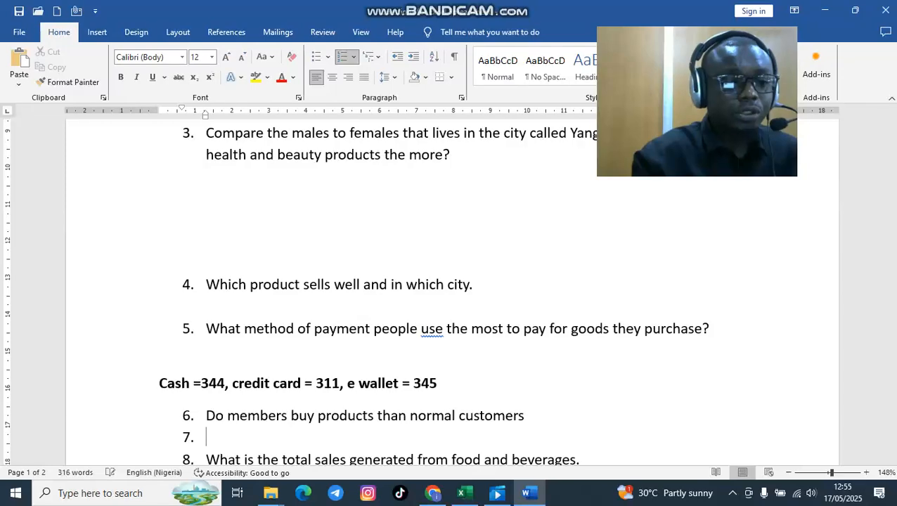
key("Return")
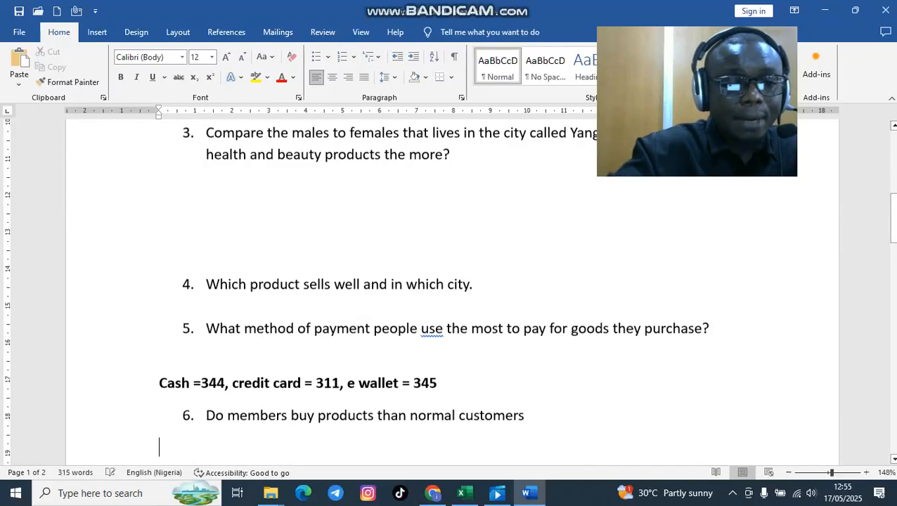
scroll(450, 295, "down", 2)
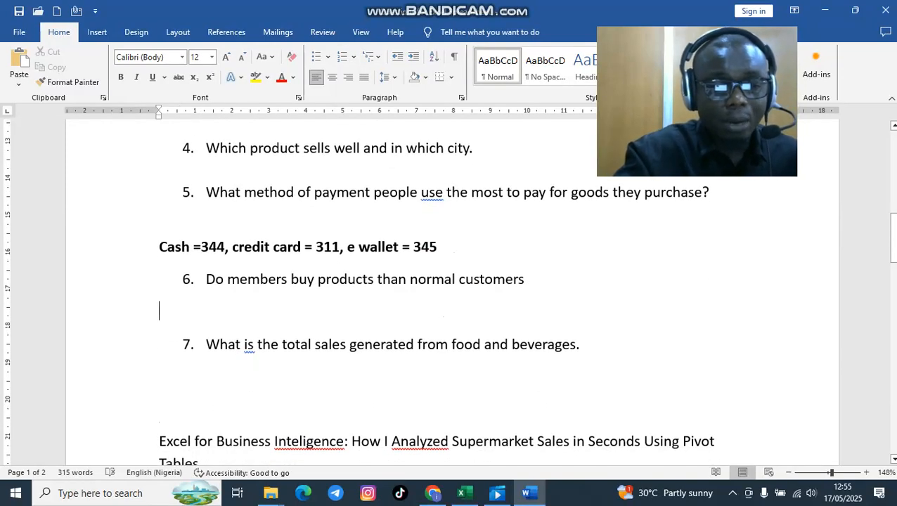
Switch to the Excel supermarket sales workbook and reset the Payment column filter to include all payment methods
mouse_move(461, 493)
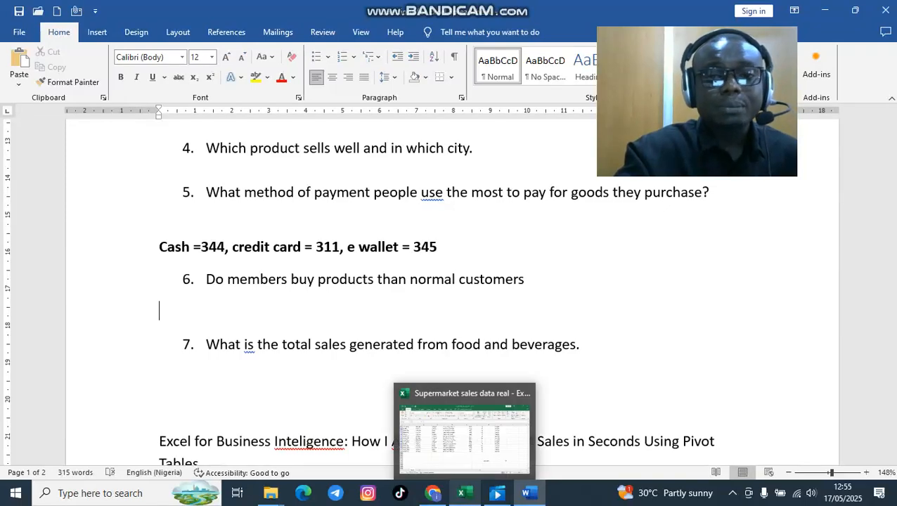
left_click(461, 493)
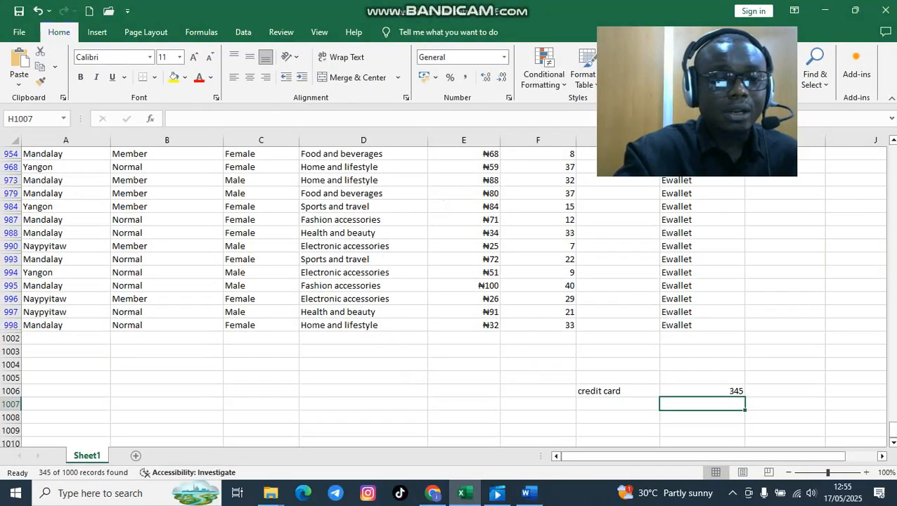
scroll(450, 296, "up", 10)
scroll(450, 296, "up", 8)
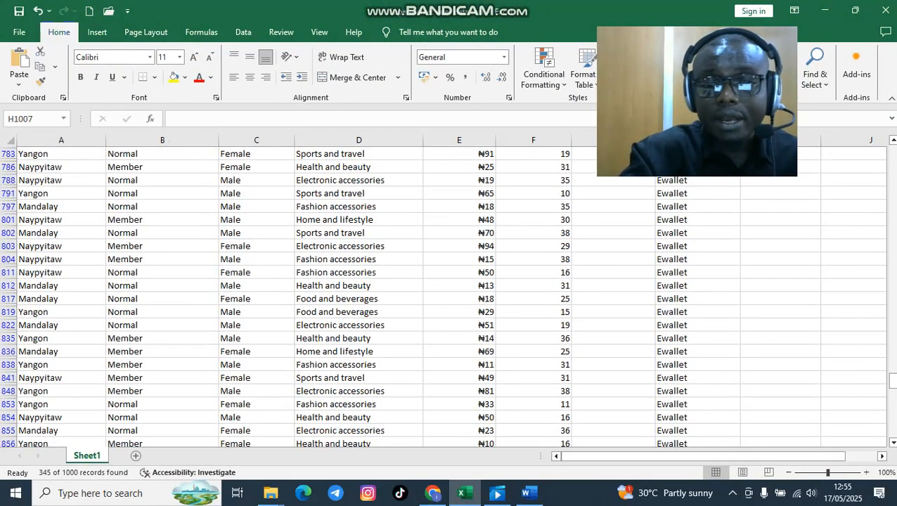
left_click_drag(893, 380, 893, 148)
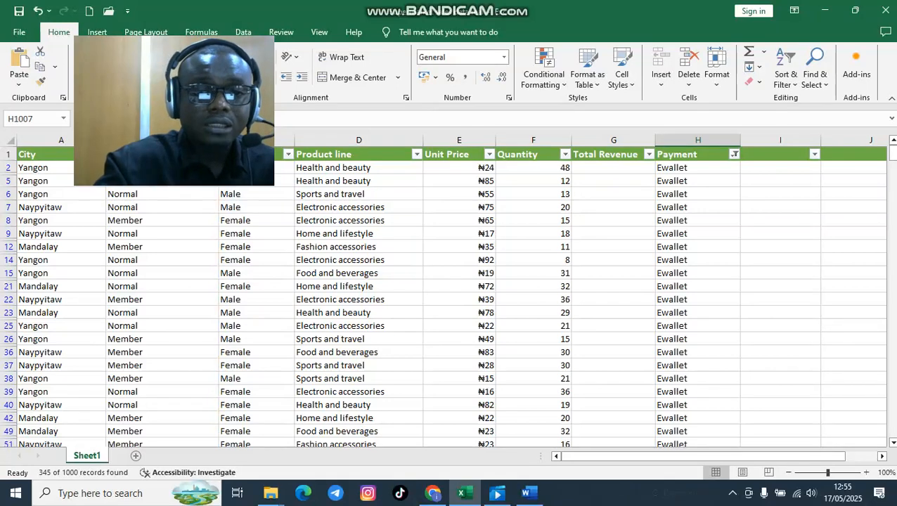
left_click(734, 154)
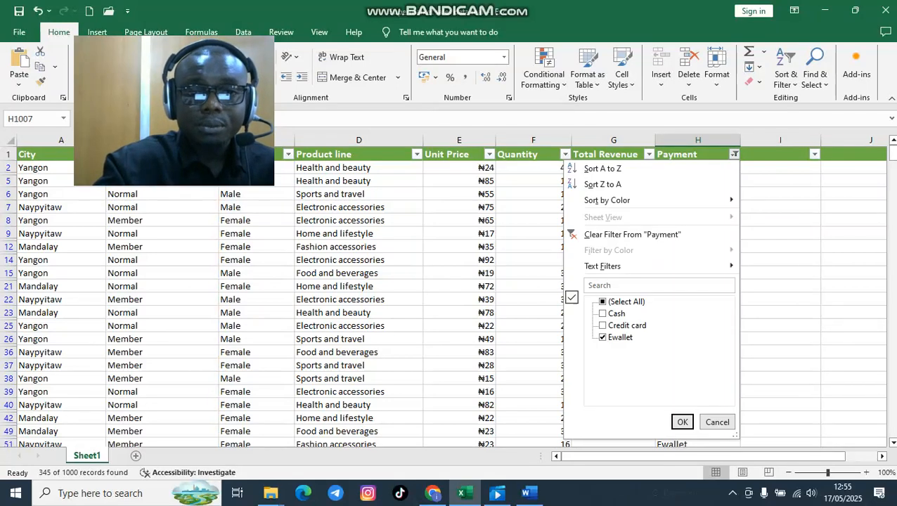
left_click(603, 302)
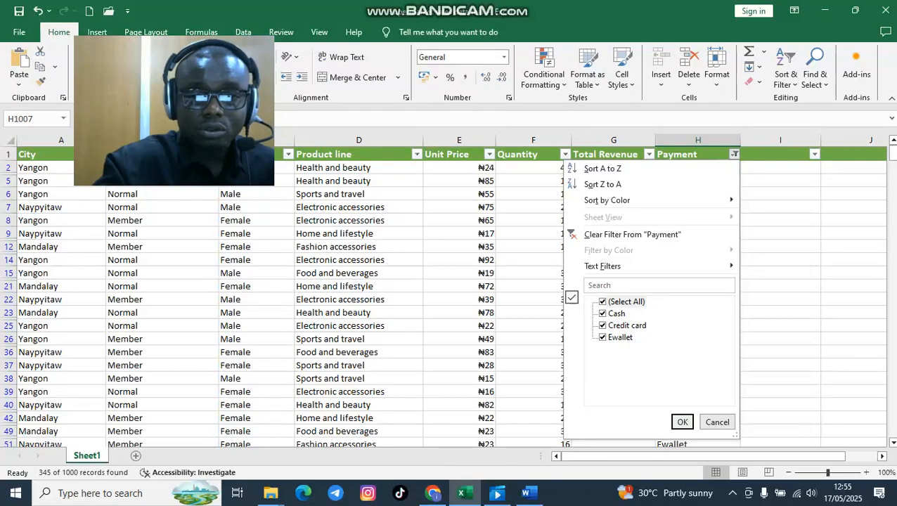
left_click(682, 422)
left_click_drag(241, 43, 860, 48)
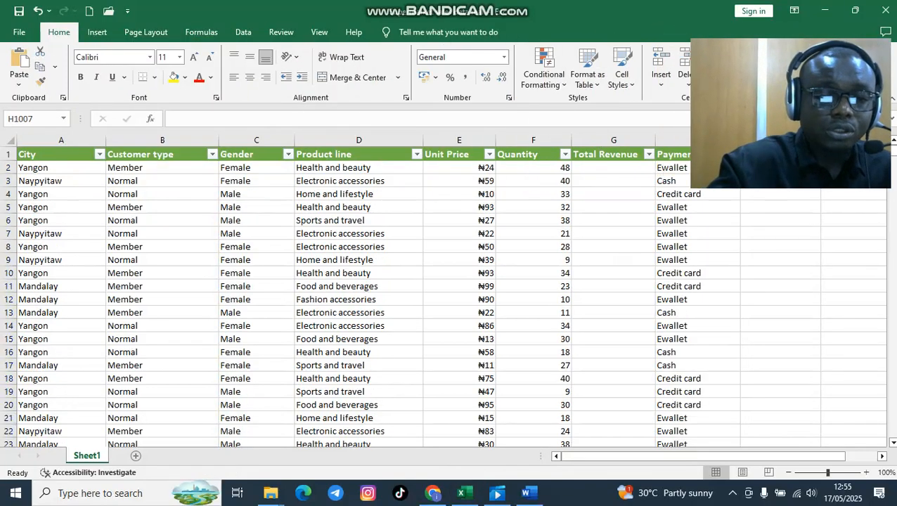
Review question 6 about members and normal customers in the Word document, and return to the Excel sales sheet
left_click(530, 493)
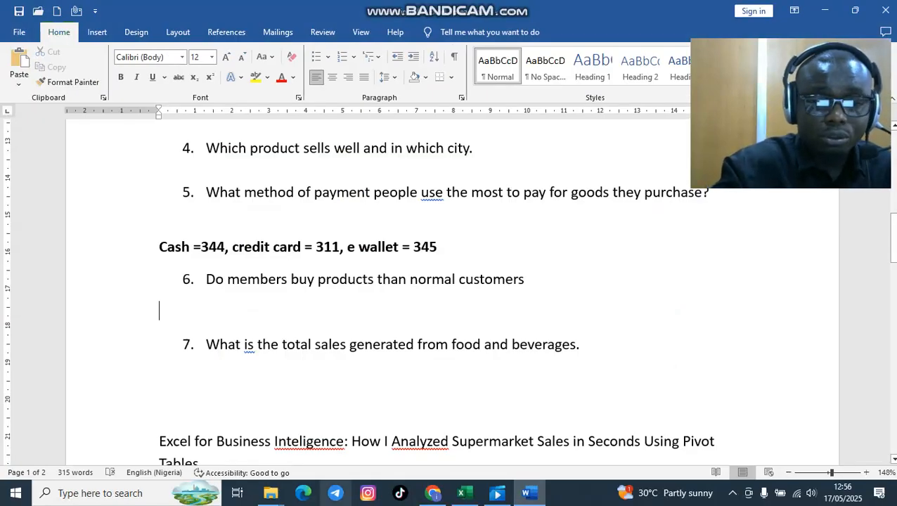
left_click(433, 493)
left_click(465, 493)
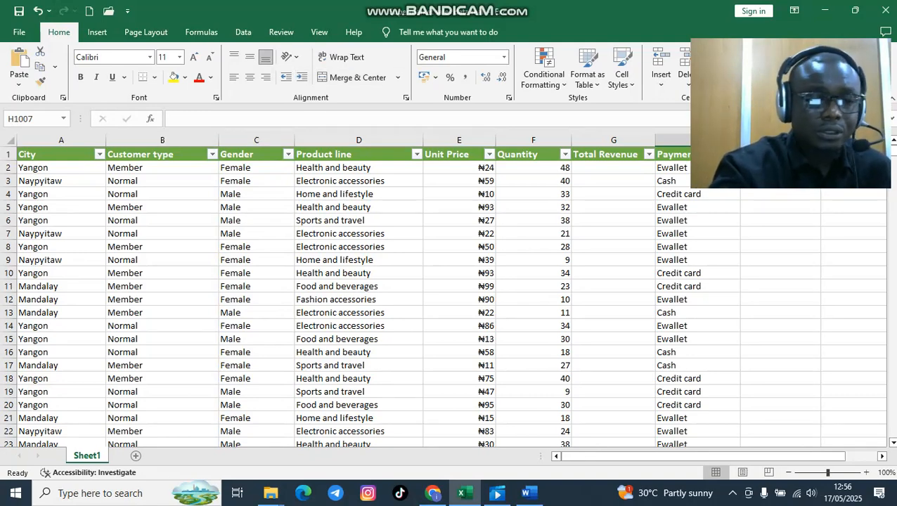
left_click(530, 492)
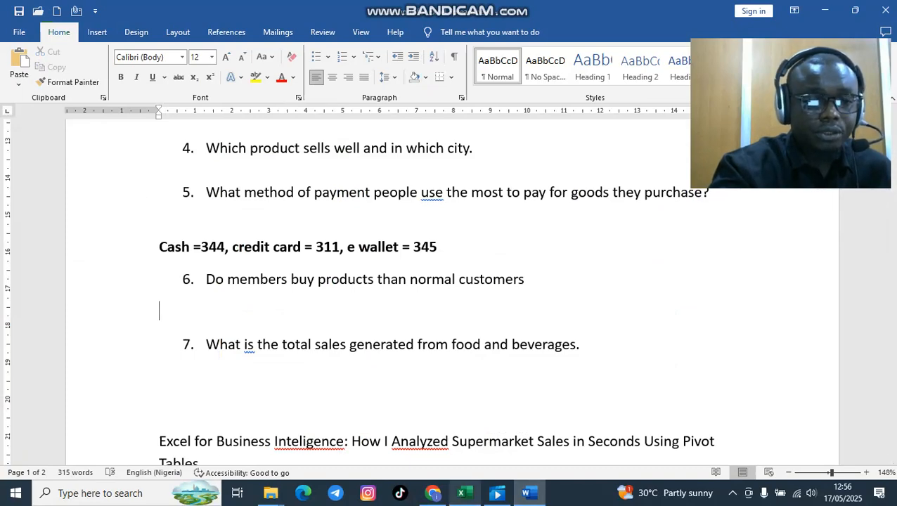
left_click(461, 493)
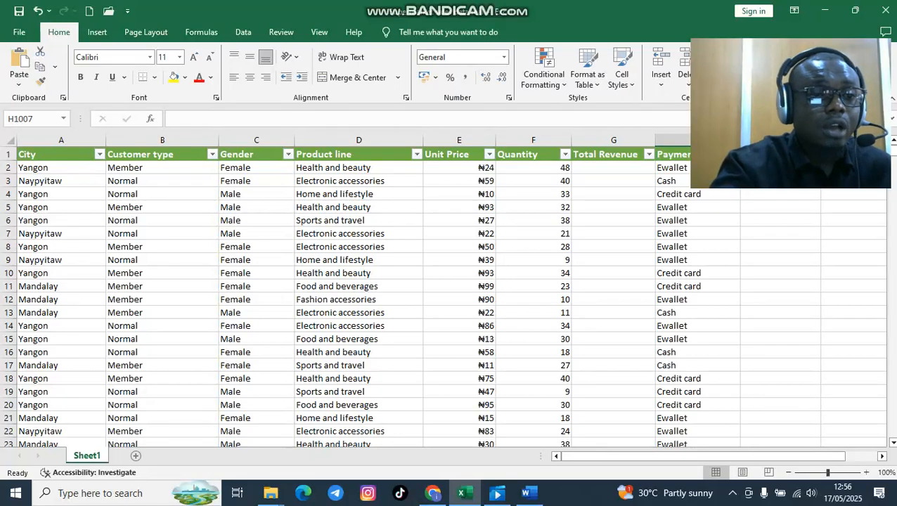
Filter the Customer type column to only the Member records
left_click(213, 154)
left_click(80, 313)
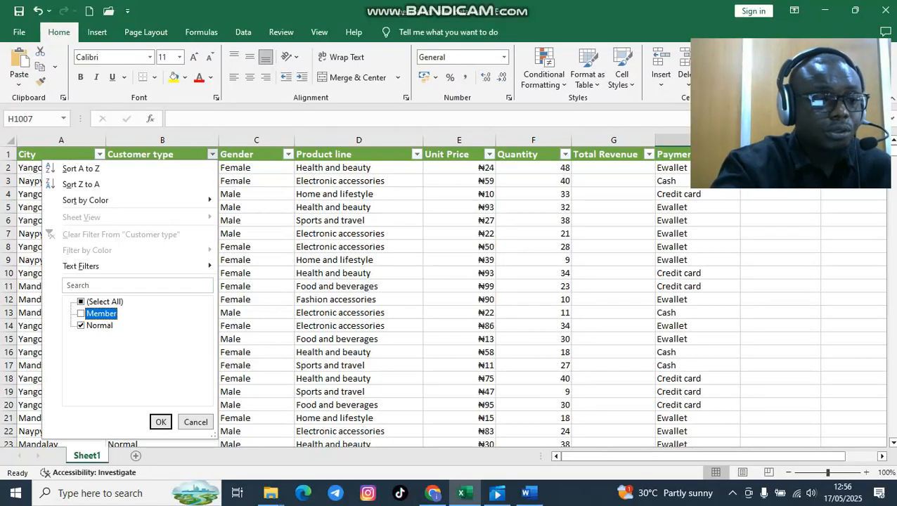
left_click(81, 325)
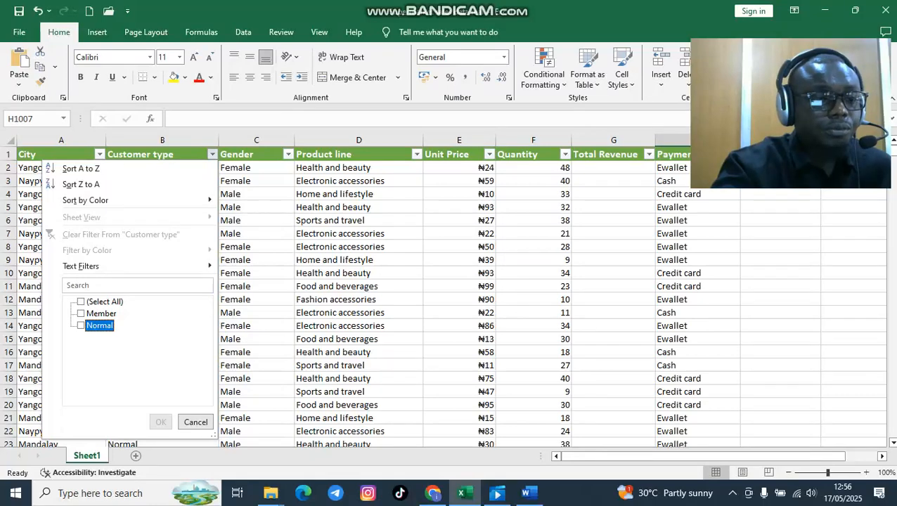
left_click(81, 314)
left_click(160, 422)
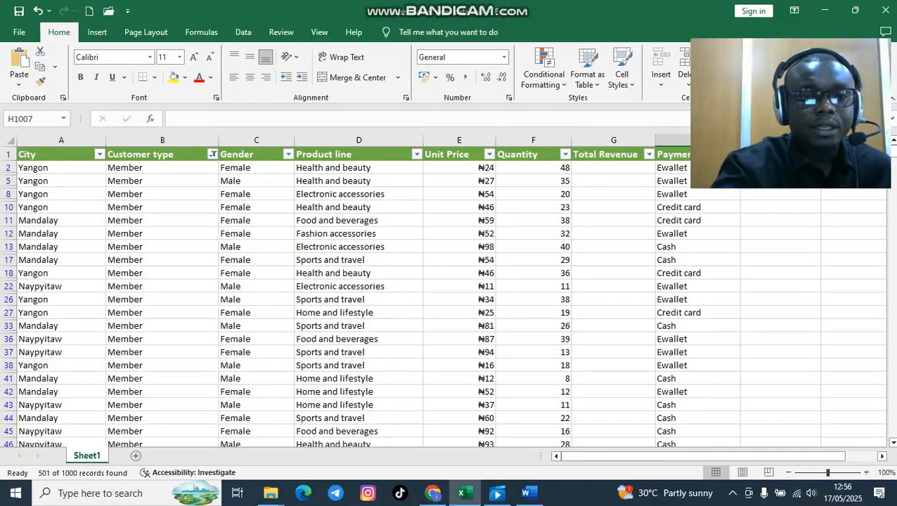
Enter the label "members" in cell A1004 below the filtered records
scroll(451, 295, "down", 18)
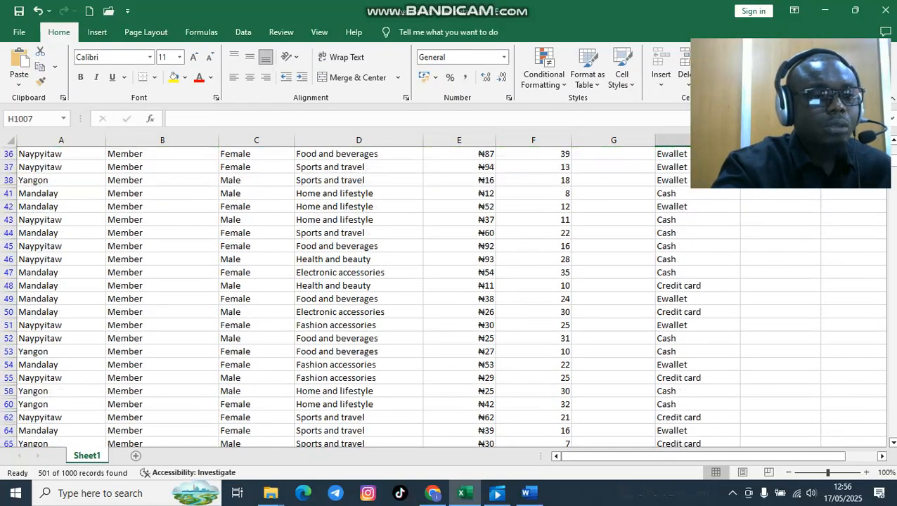
left_click_drag(892, 181, 893, 431)
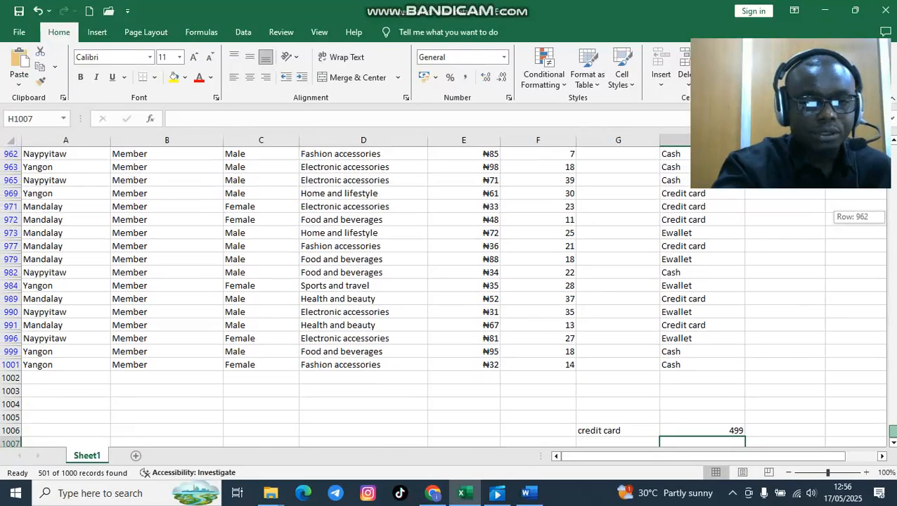
double_click(66, 405)
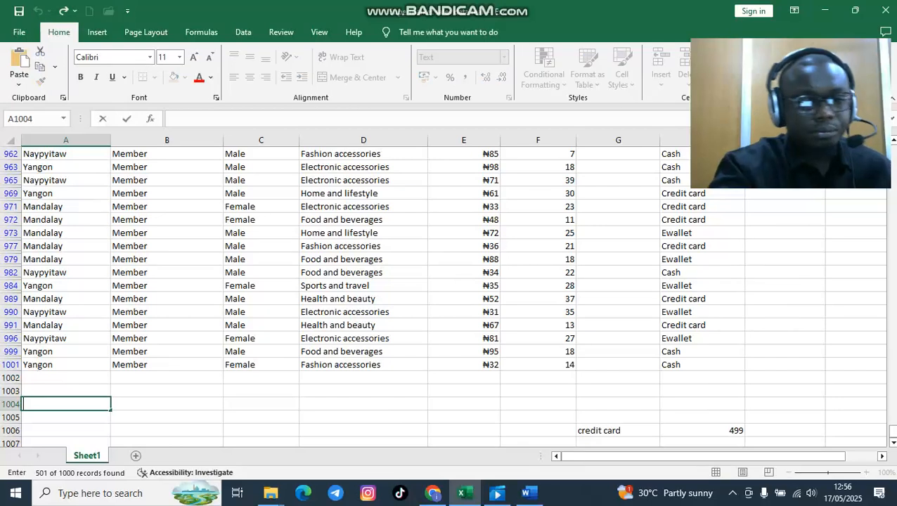
type("members")
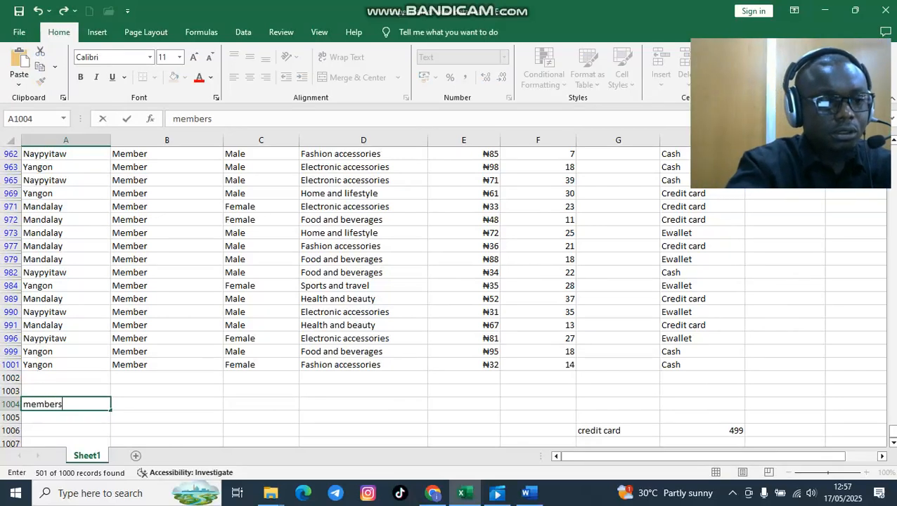
key("Tab")
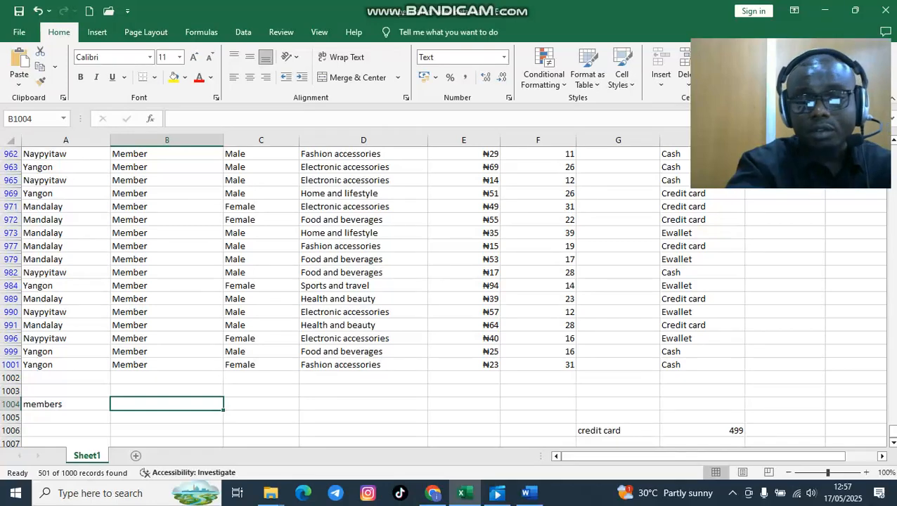
Enter the formula =subtotal(103, b2:b1001) in cell B1004 beside the members label
left_click_drag(894, 431, 894, 151)
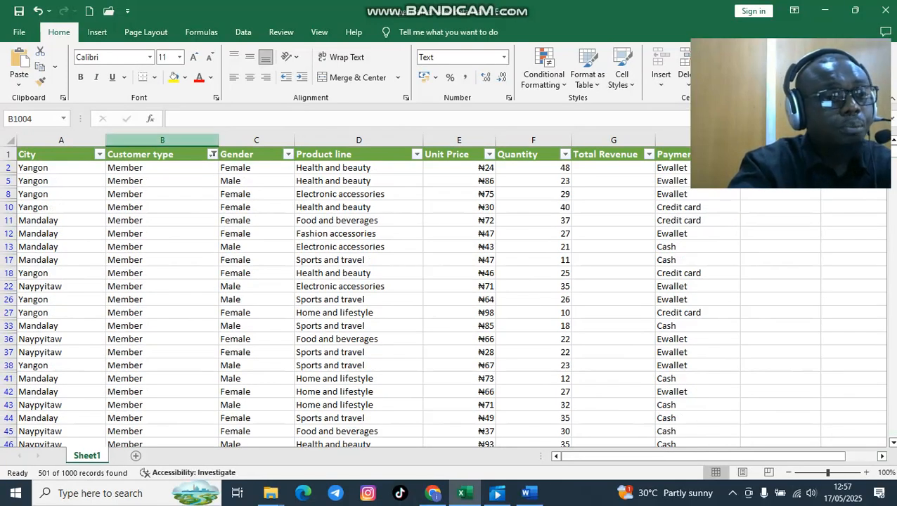
left_click_drag(894, 151, 893, 431)
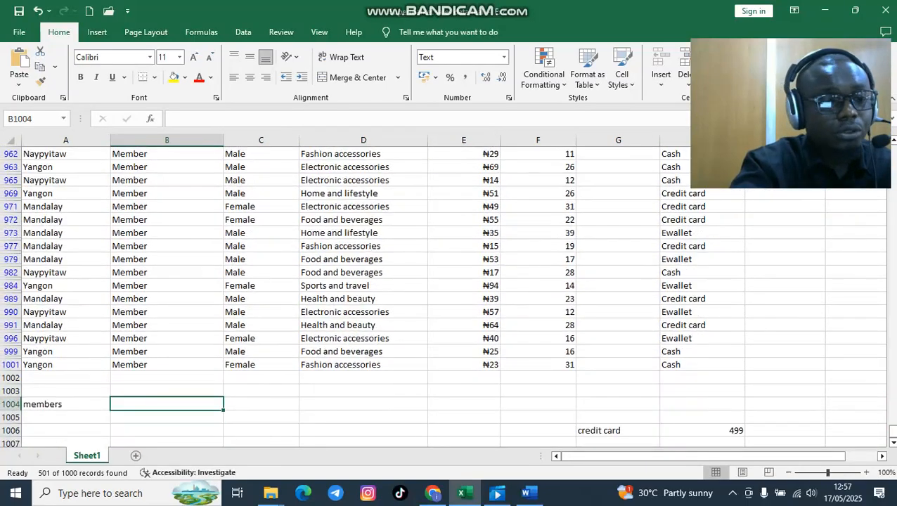
type("=")
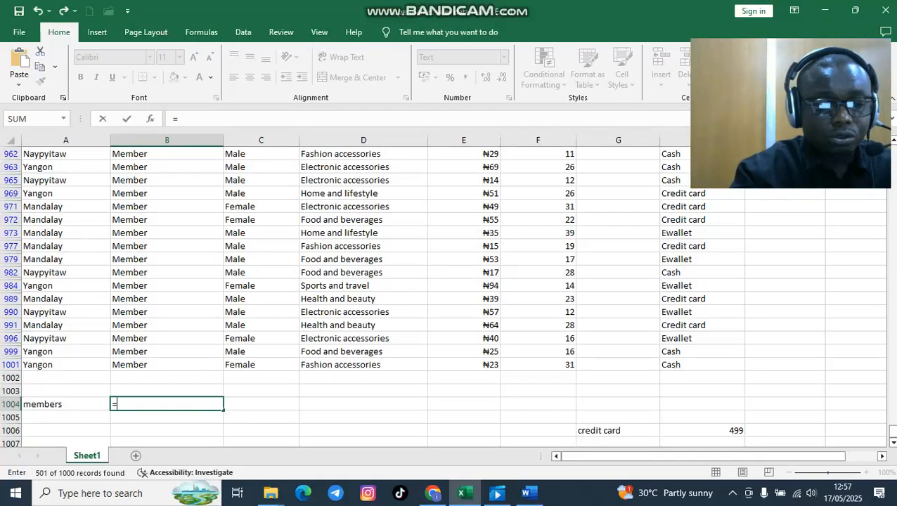
type("subtot")
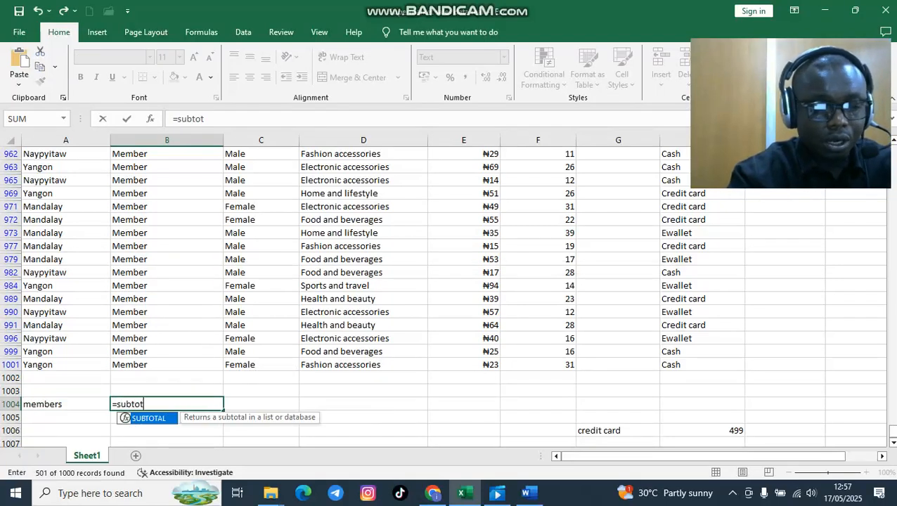
type("al(10")
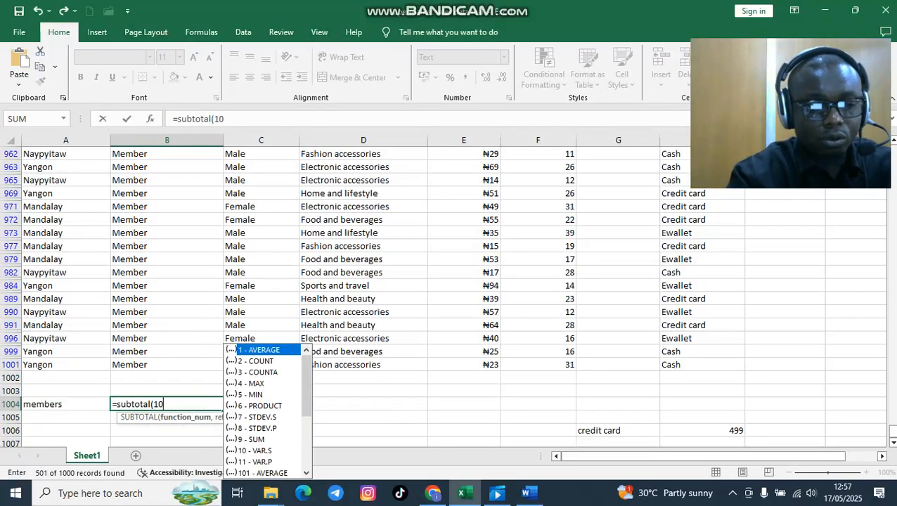
type("3, b")
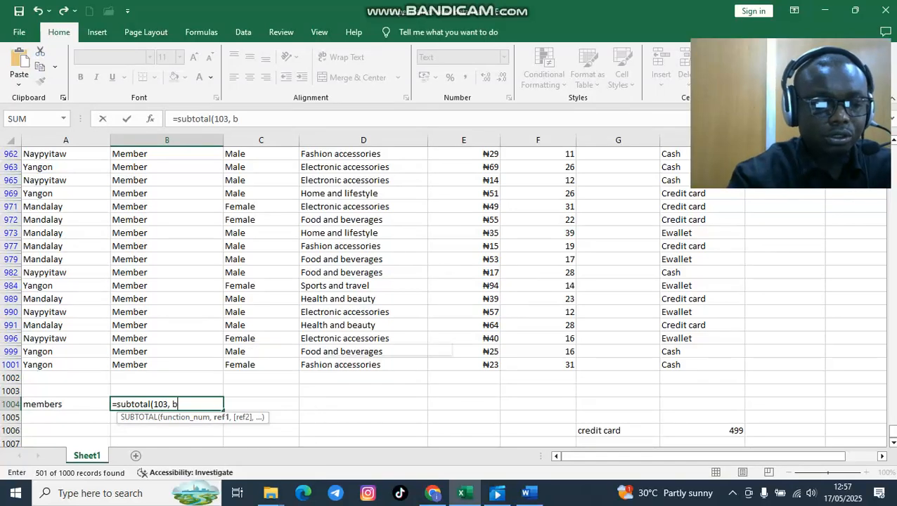
type("2:")
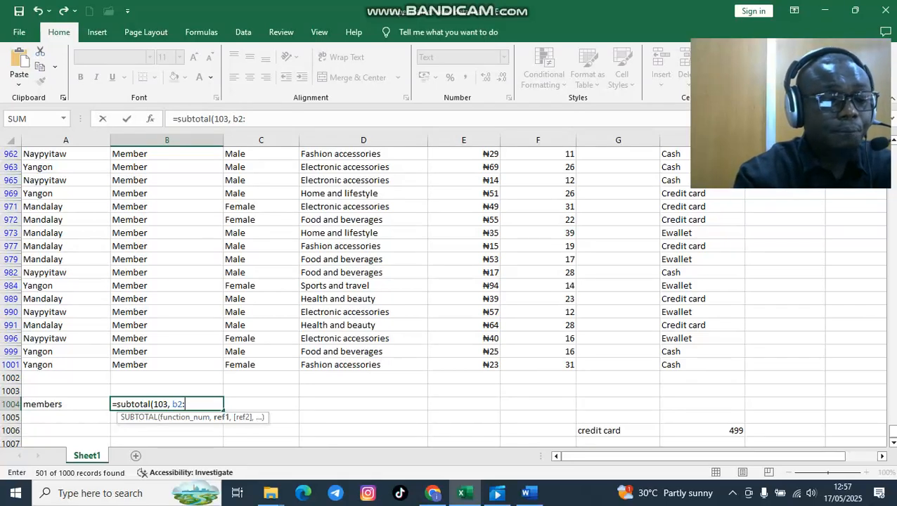
type("b")
type("100")
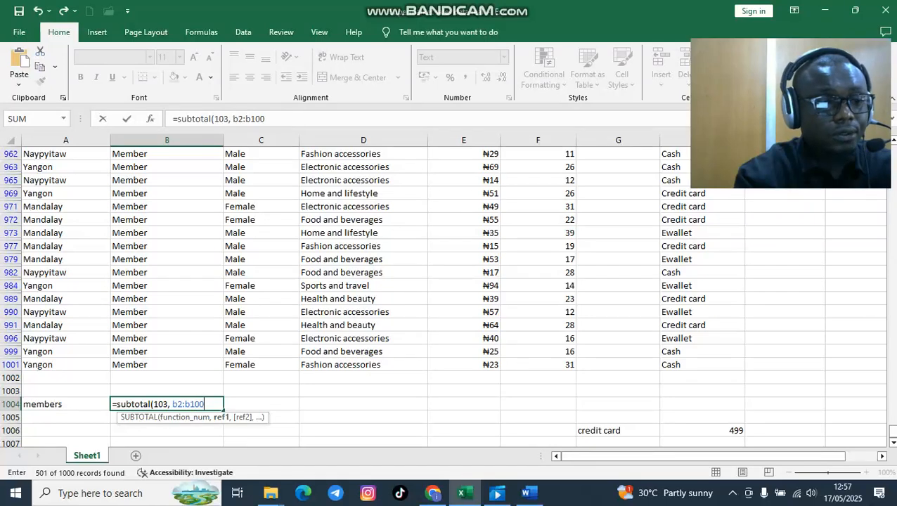
type("1)")
key("Return")
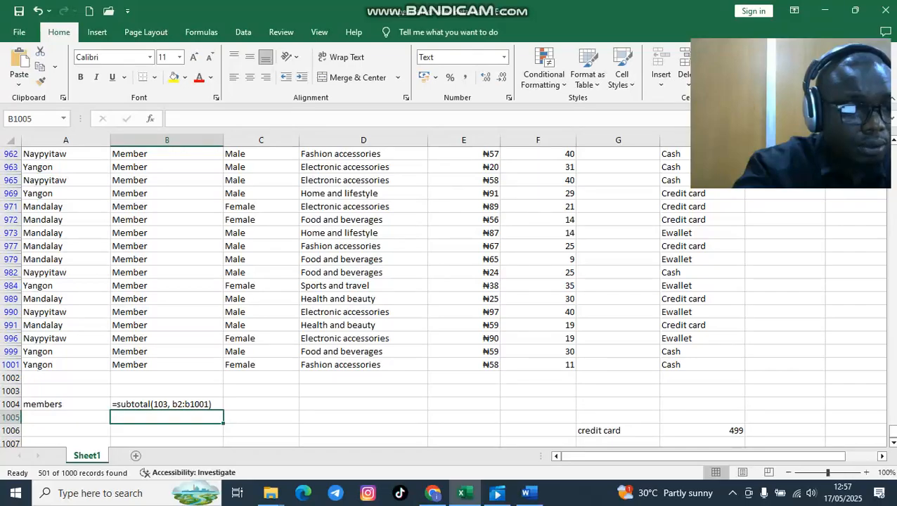
Re-enter the range b2:b1001 in the subtotal formula in cell B1004
scroll(450, 295, "up", 20)
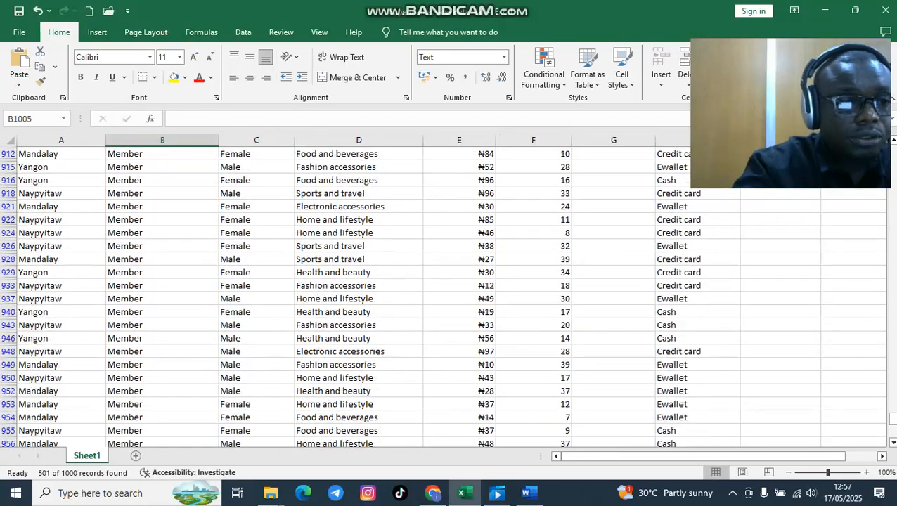
scroll(450, 296, "down", 20)
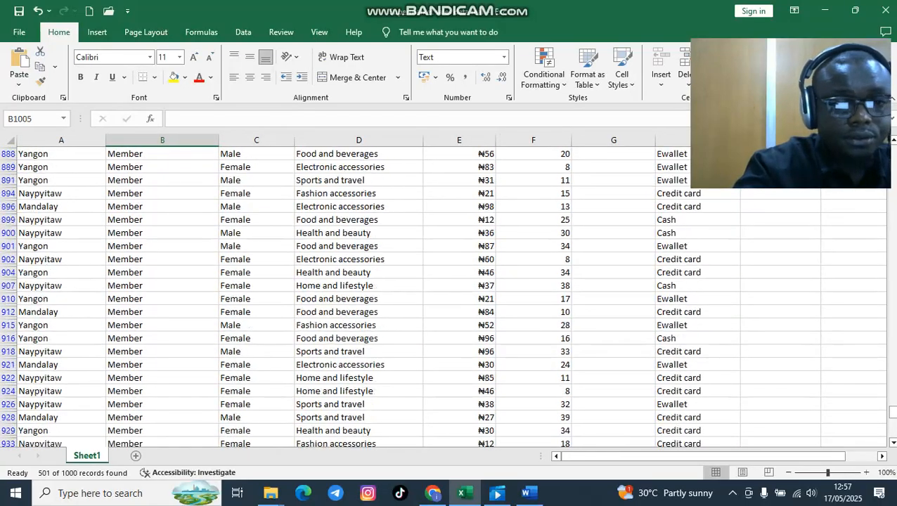
scroll(450, 296, "down", 1)
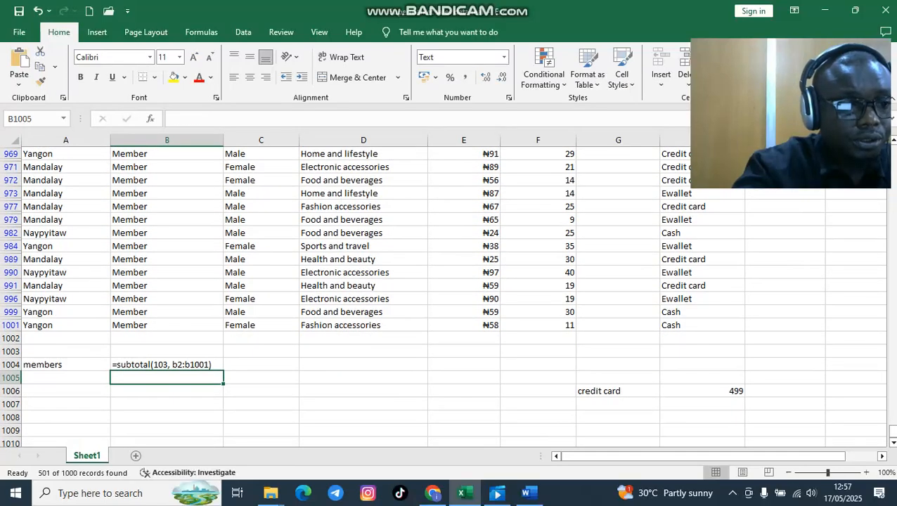
double_click(140, 364)
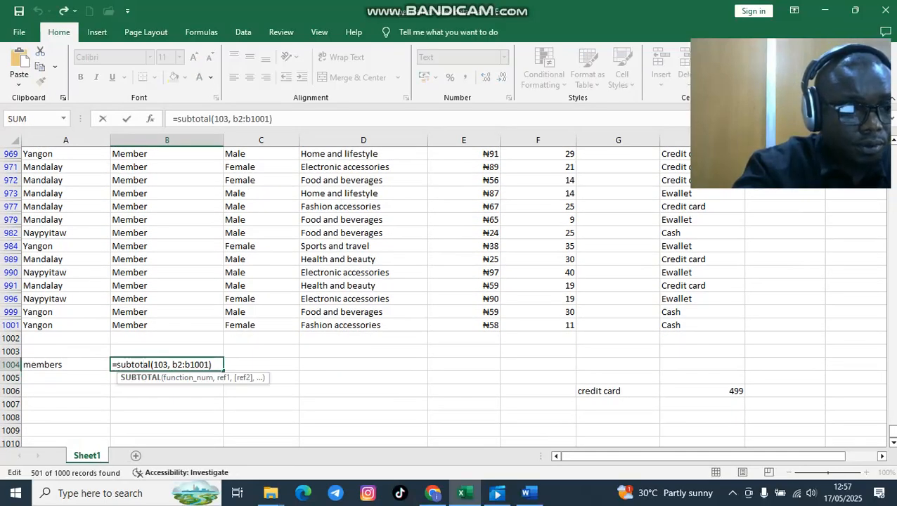
left_click(212, 364)
key("shift+Left")
key("shift+Left")
key("shift+Left")
key("shift+Left")
key("shift+Left")
key("shift+Left")
key("shift+Left")
key("shift+Left")
key("shift+Left")
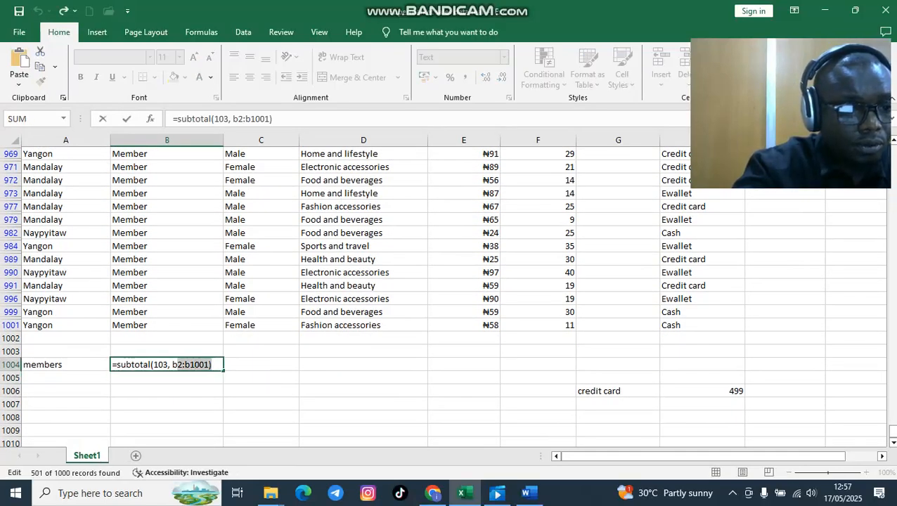
key("BackSpace")
key("BackSpace")
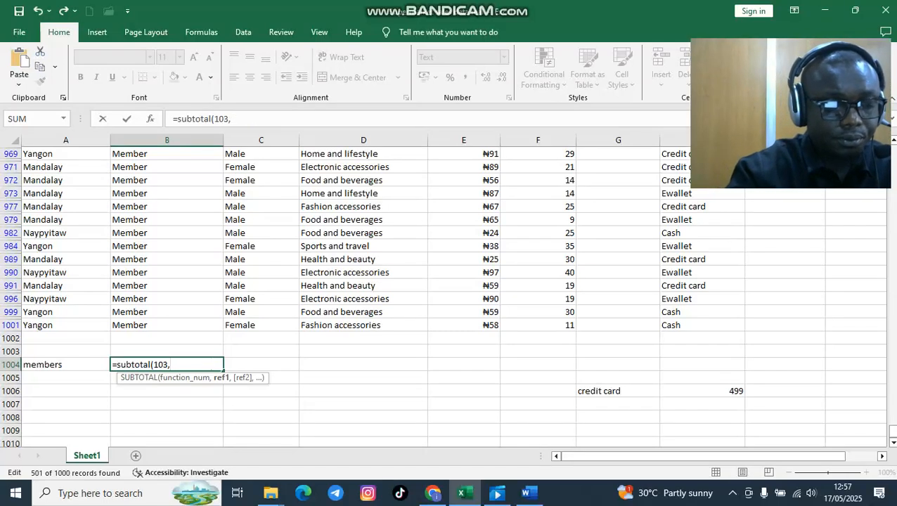
type("be")
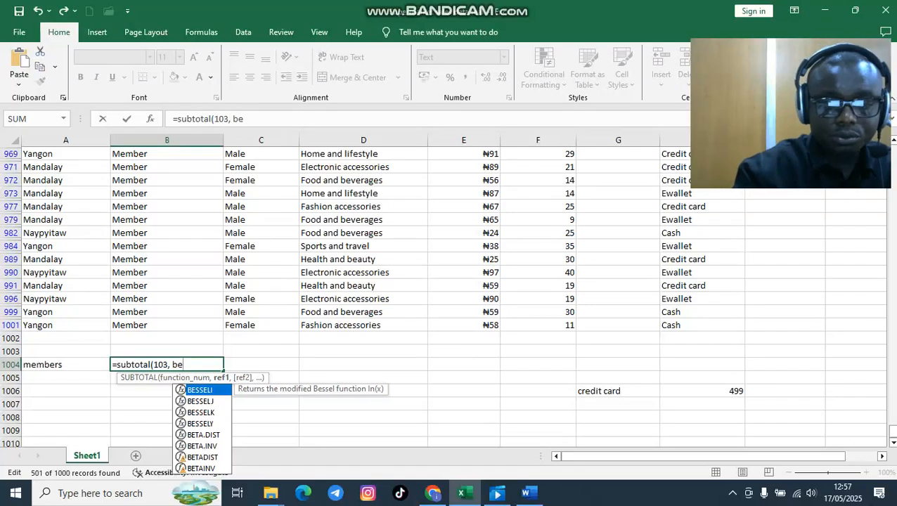
key("BackSpace")
type("@")
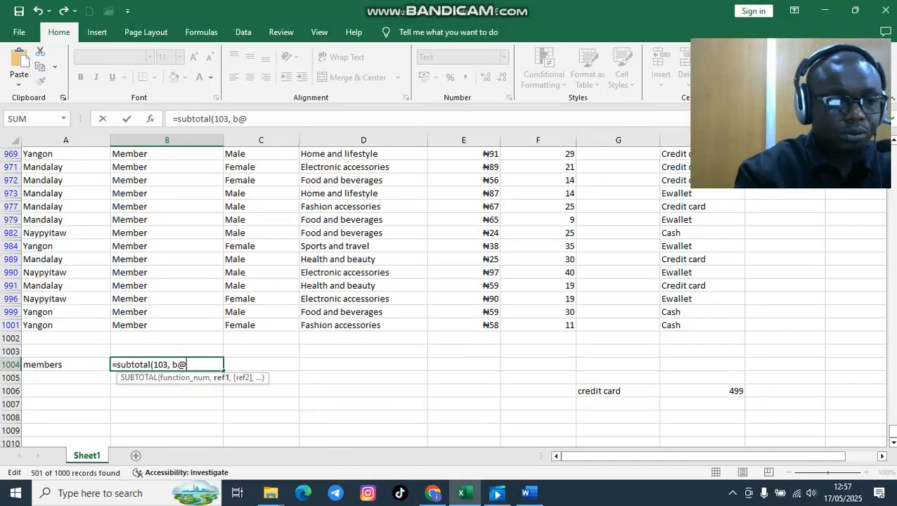
key("BackSpace")
type("2:b")
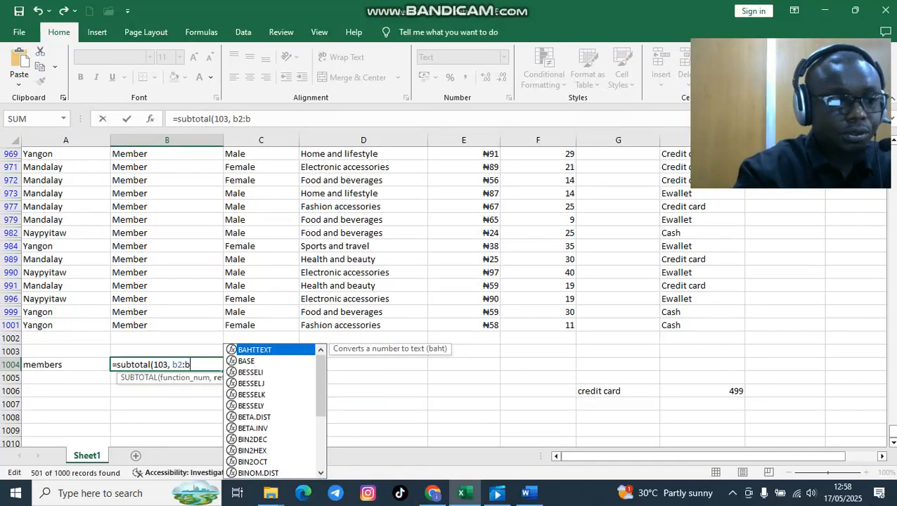
type("10")
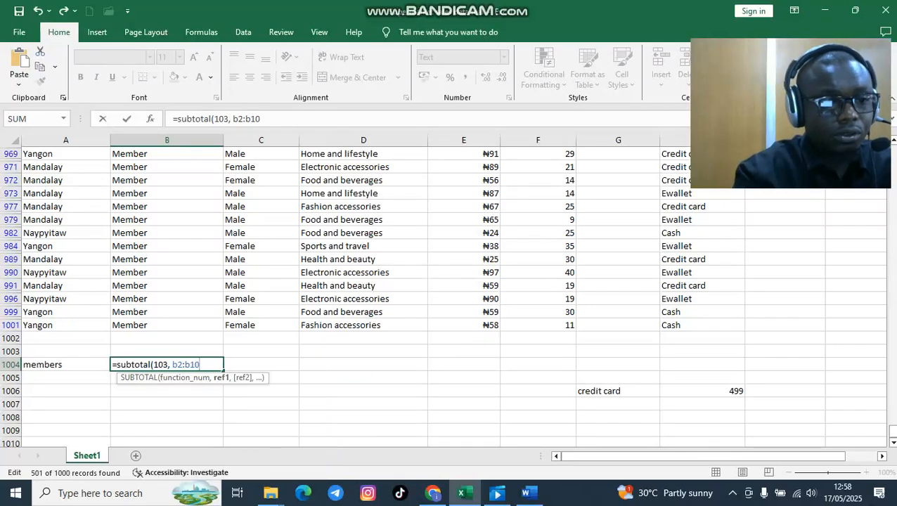
type("01")
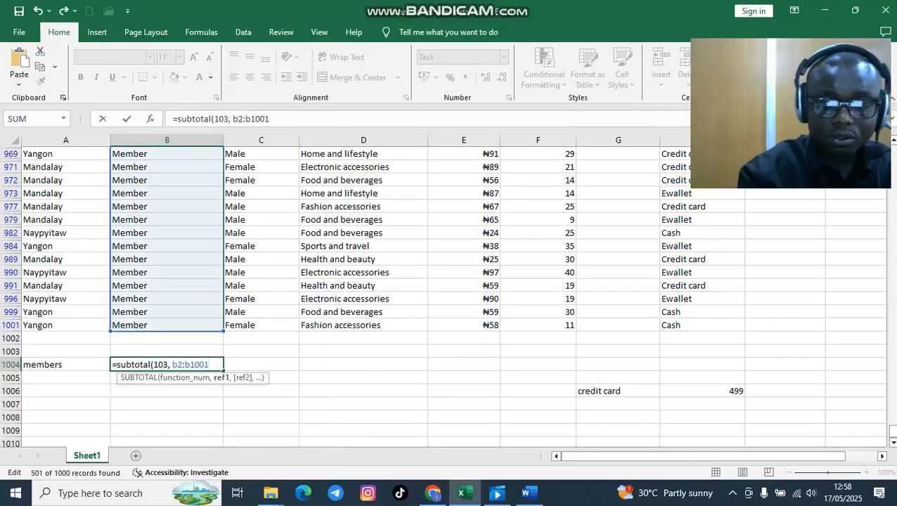
type(")")
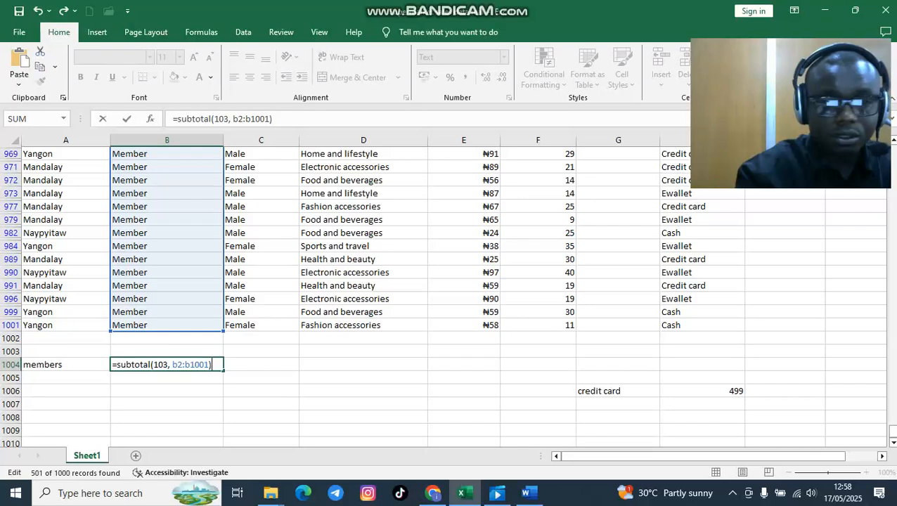
key("Return")
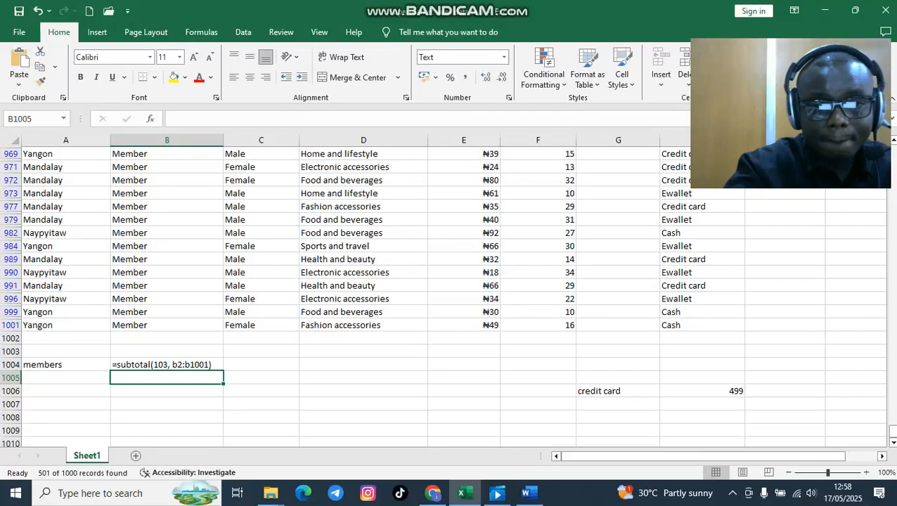
Check the credit card count formula in H1006, and remove the space before the range so B1004 reads =subtotal(103,b2:b1001)
left_click(702, 391)
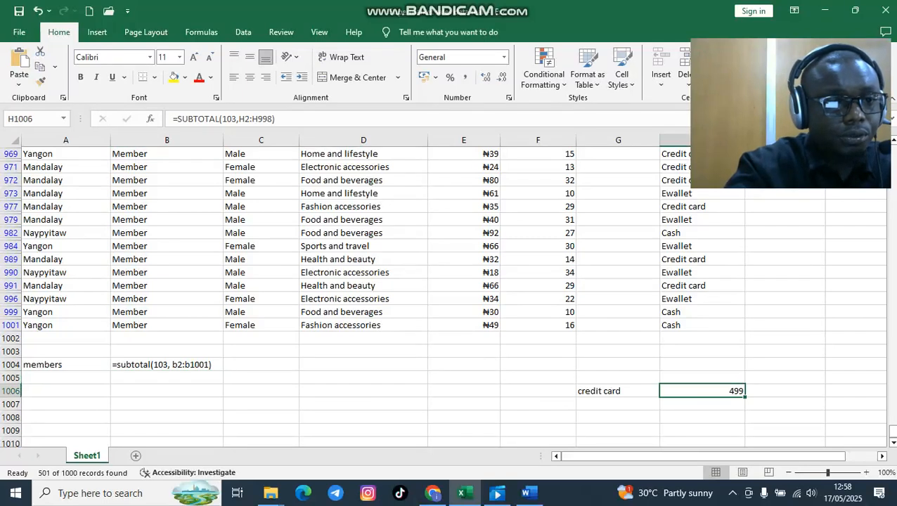
double_click(172, 364)
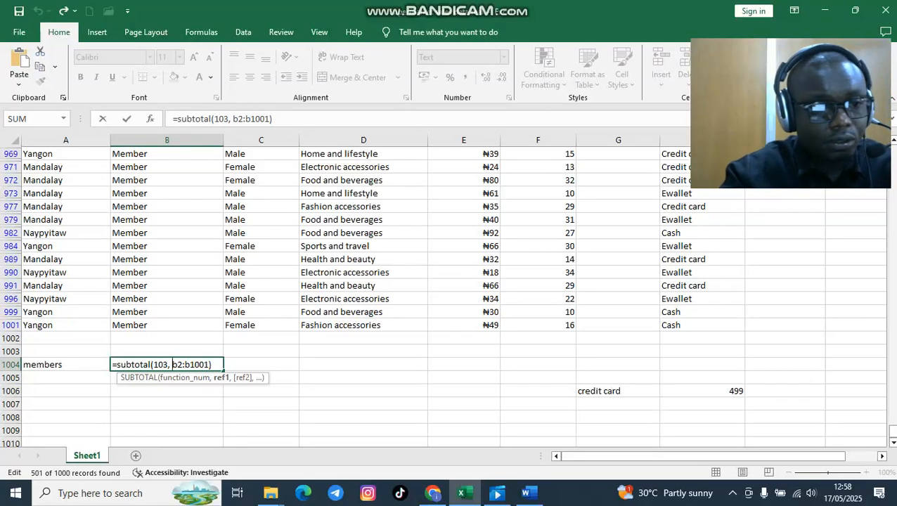
key("BackSpace")
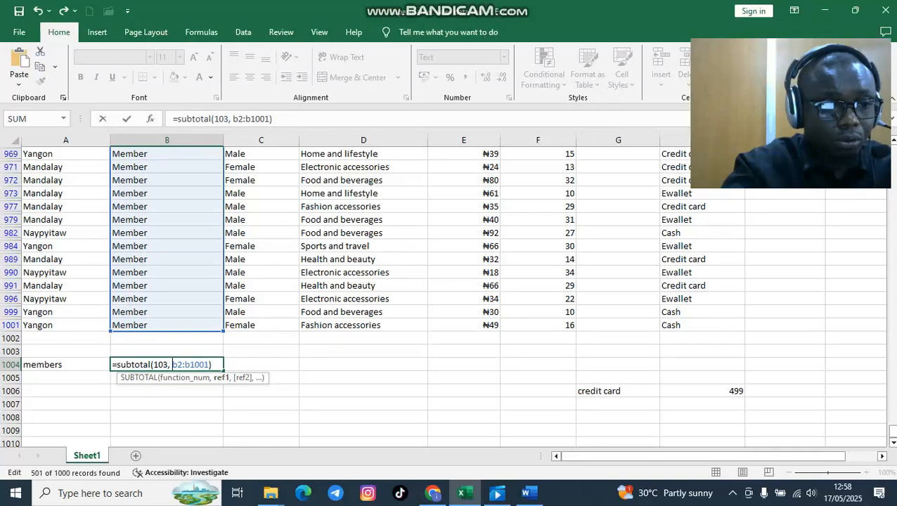
key("BackSpace")
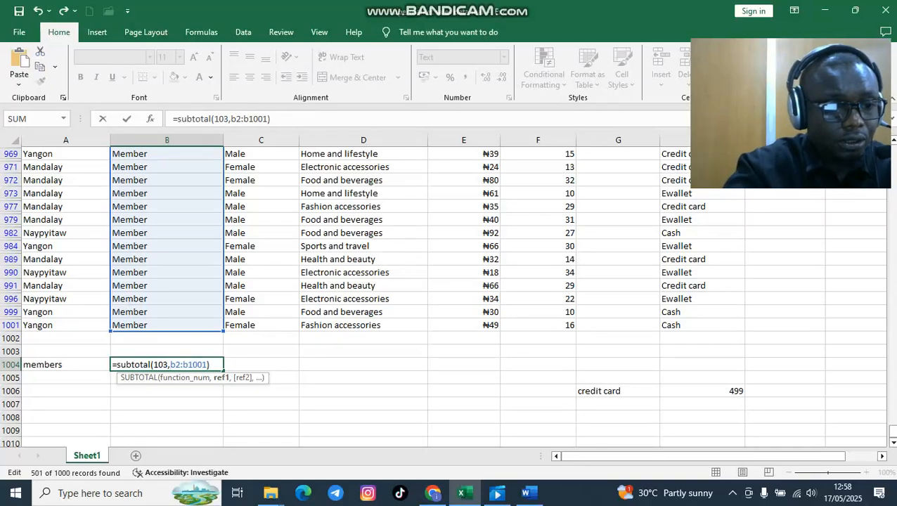
key("Return")
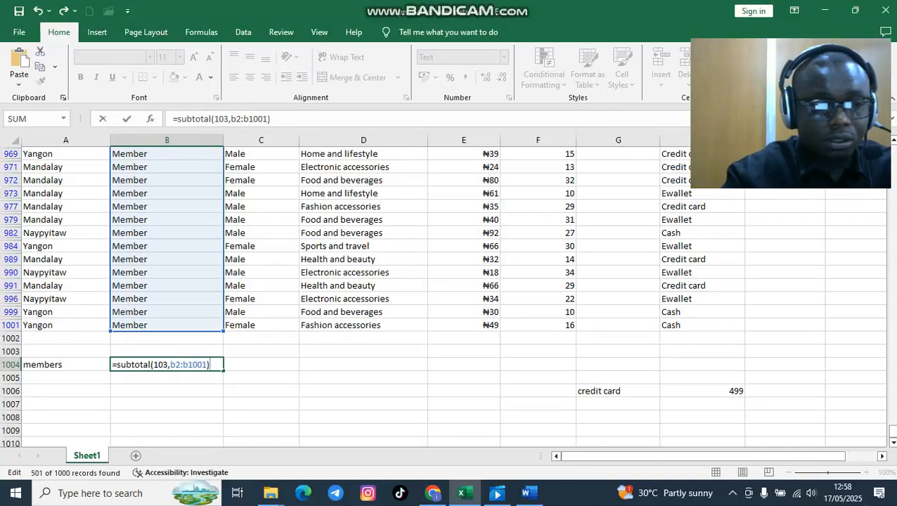
key("Return")
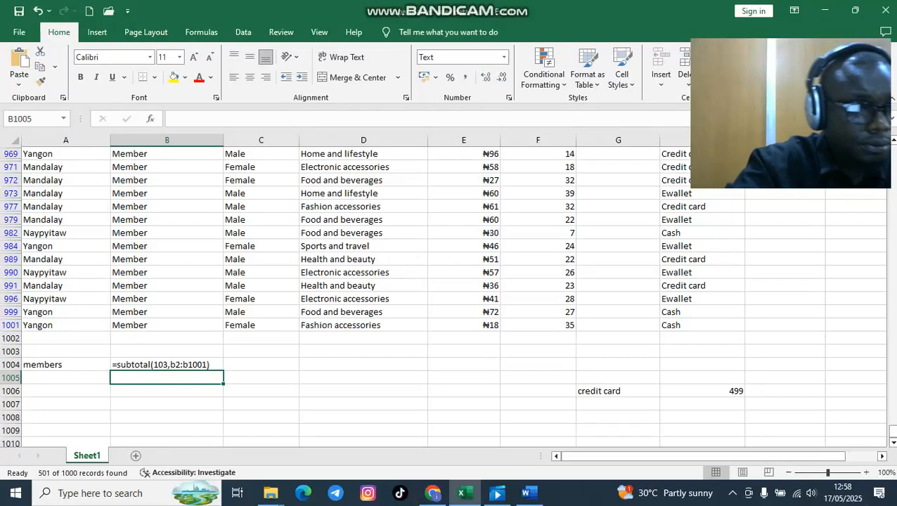
double_click(116, 365)
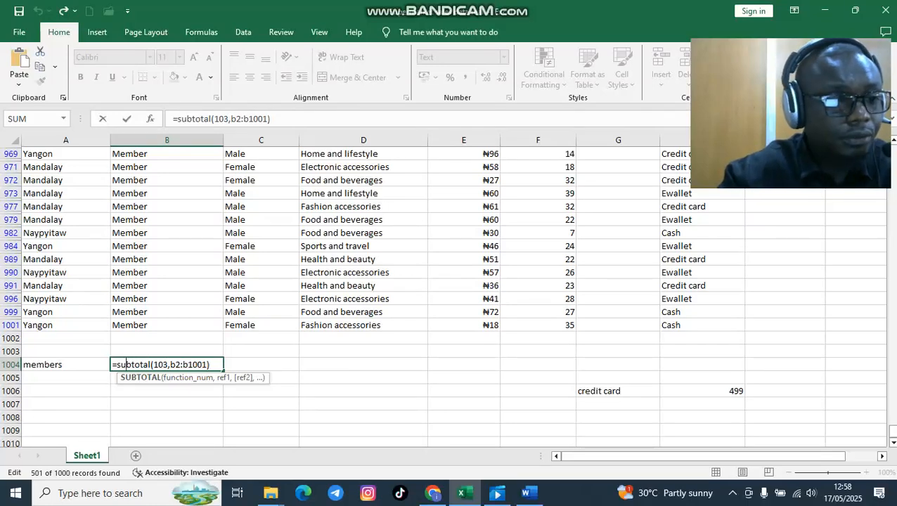
key("Return")
Open the SUBTOTAL formula in cell B1004 and inspect its highlighted range up to the header row
key("F12")
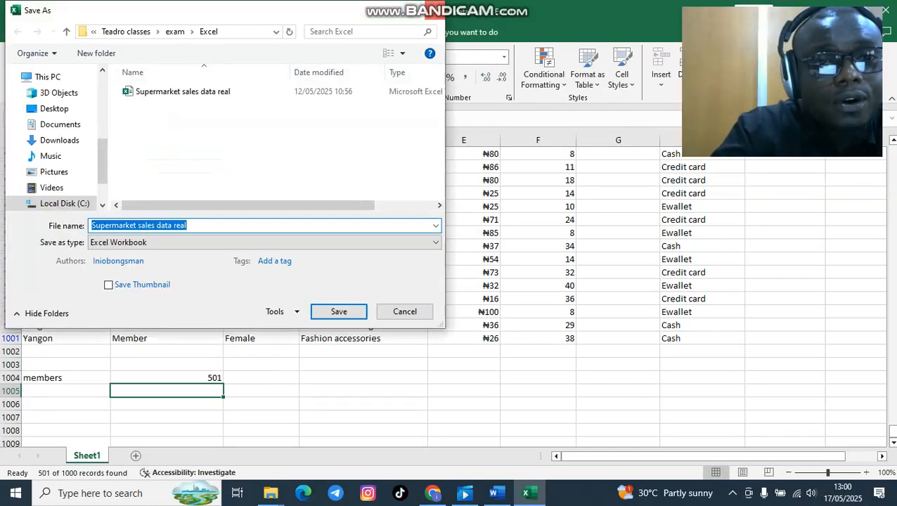
key("Escape")
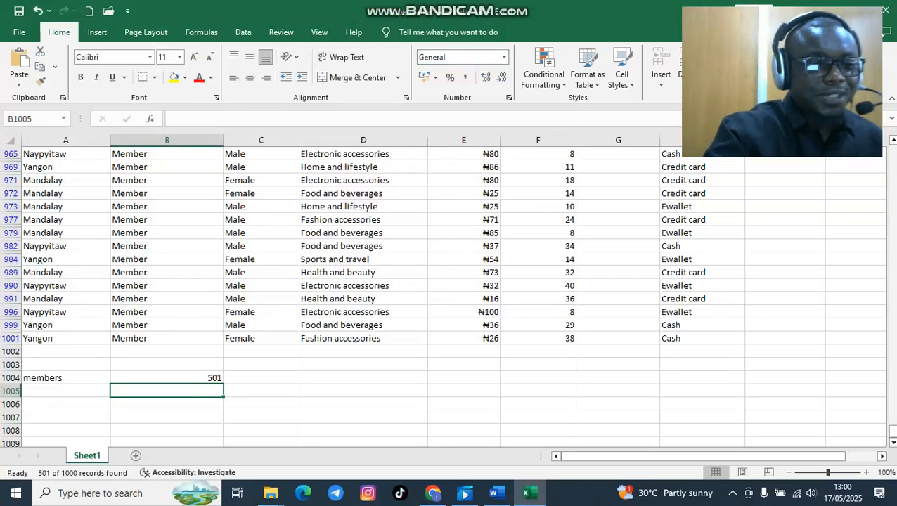
key("Up")
key("F2")
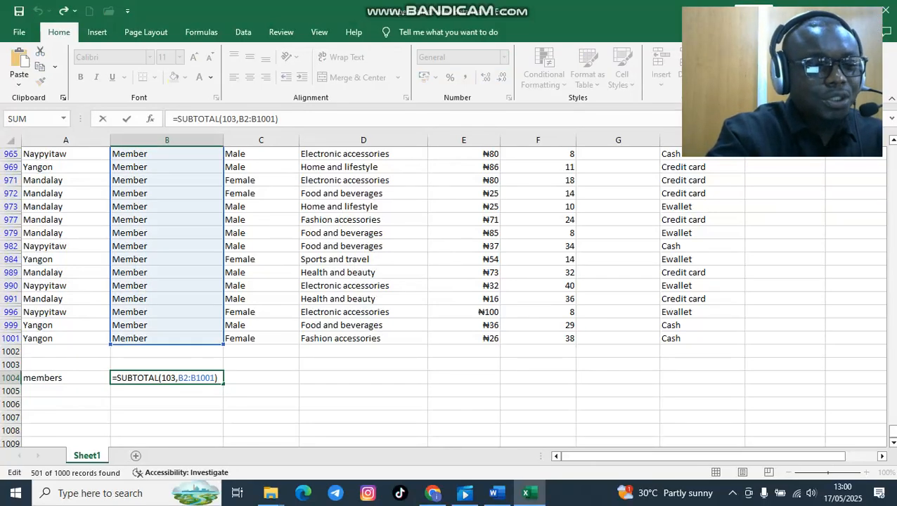
scroll(450, 295, "up", 20)
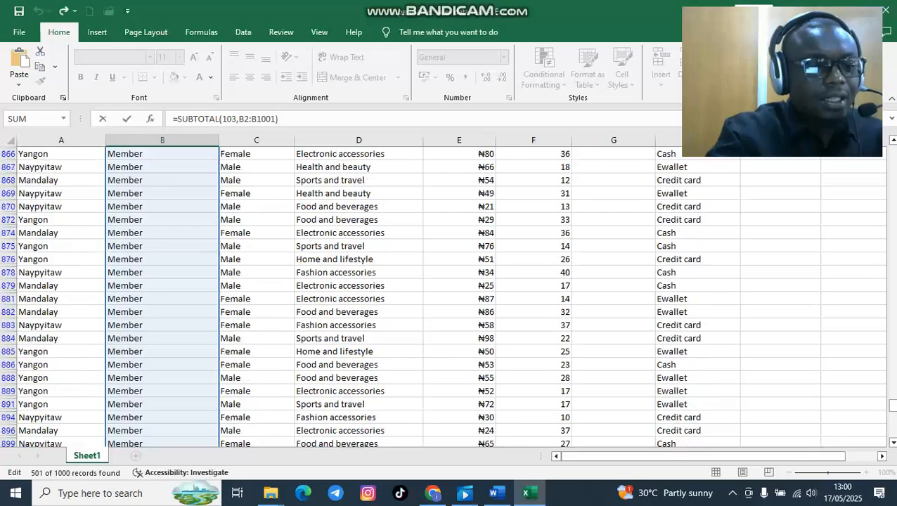
scroll(450, 296, "up", 20)
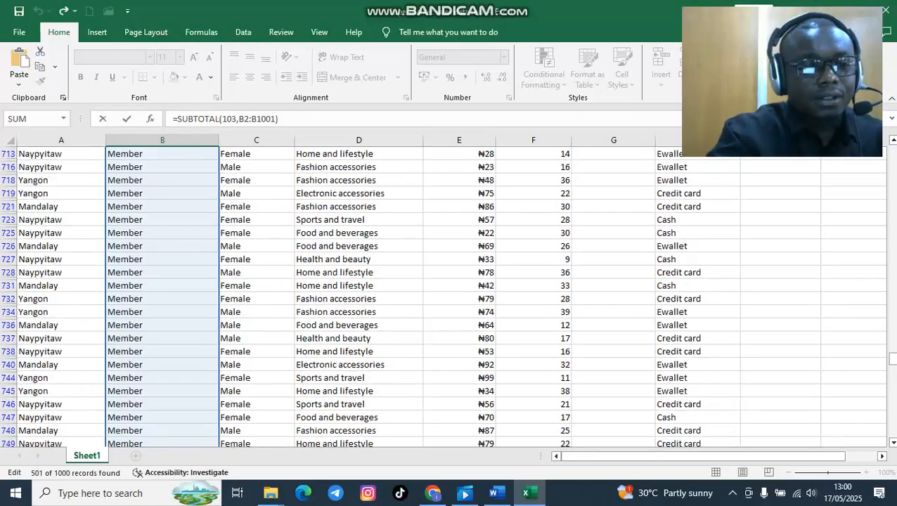
left_click_drag(893, 350, 893, 149)
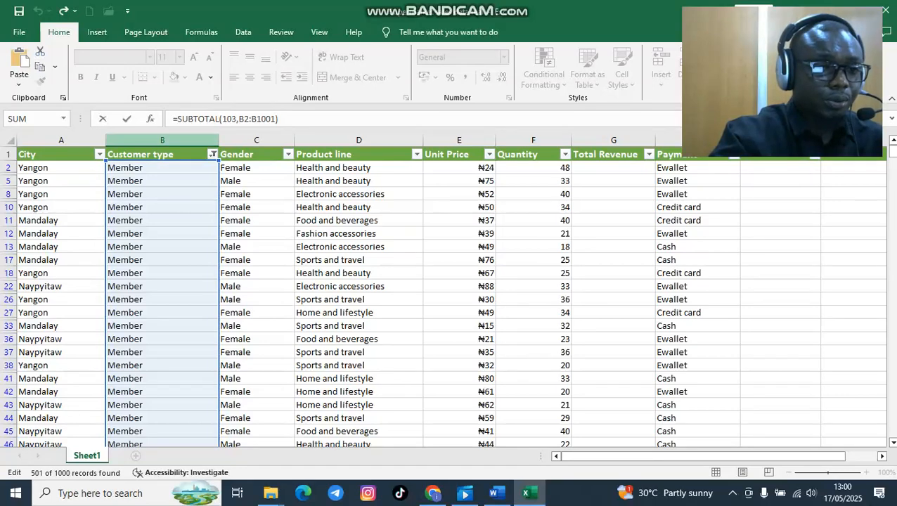
Apply the General number format to the whole Customer type column
right_click(162, 141)
left_click(209, 304)
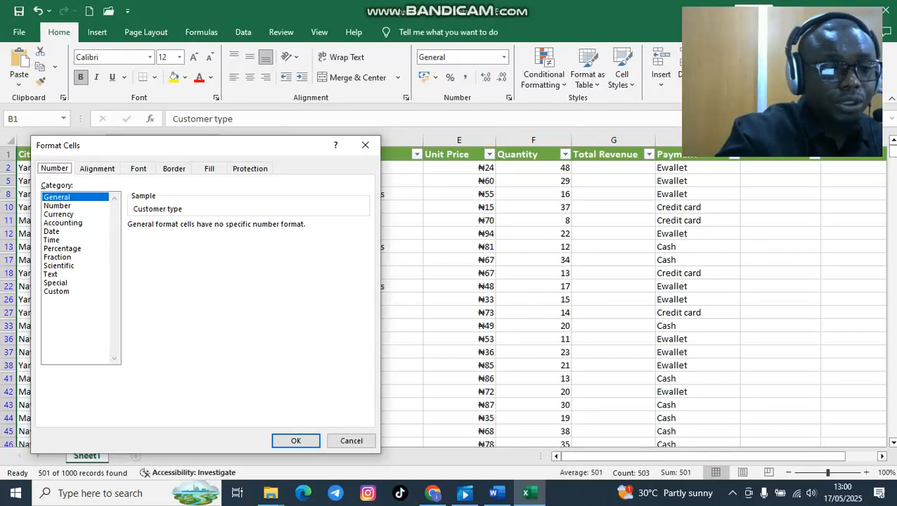
left_click(296, 441)
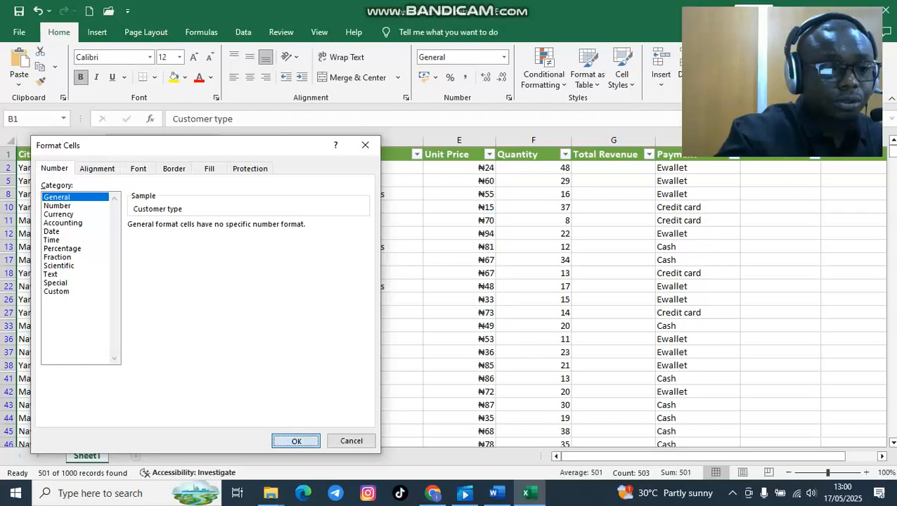
Reopen the member count formula =SUBTOTAL(103,B2:B1001) in cell B1004 and re-enter it
scroll(450, 296, "down", 3)
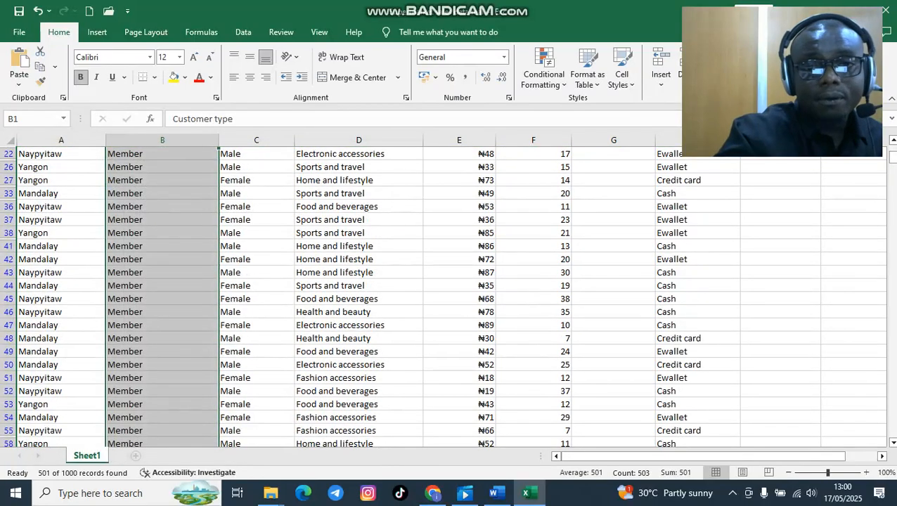
left_click_drag(893, 156, 893, 431)
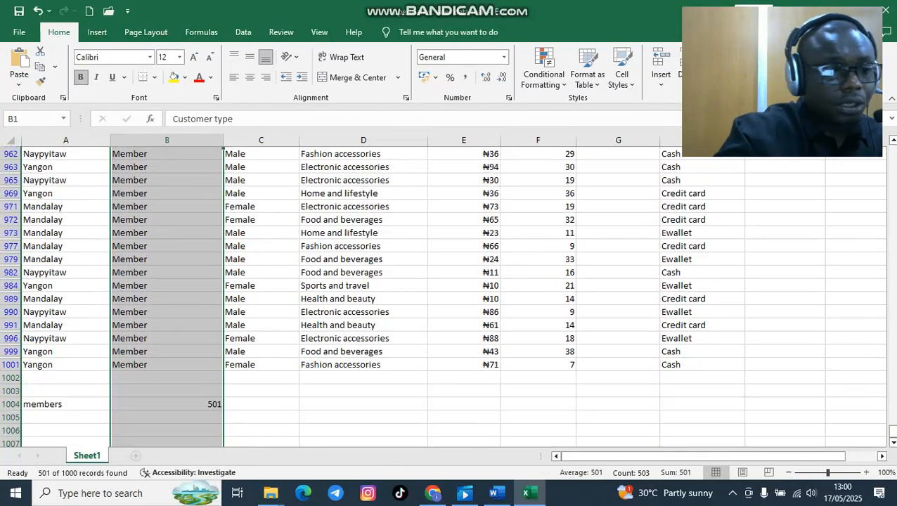
left_click(167, 404)
double_click(197, 404)
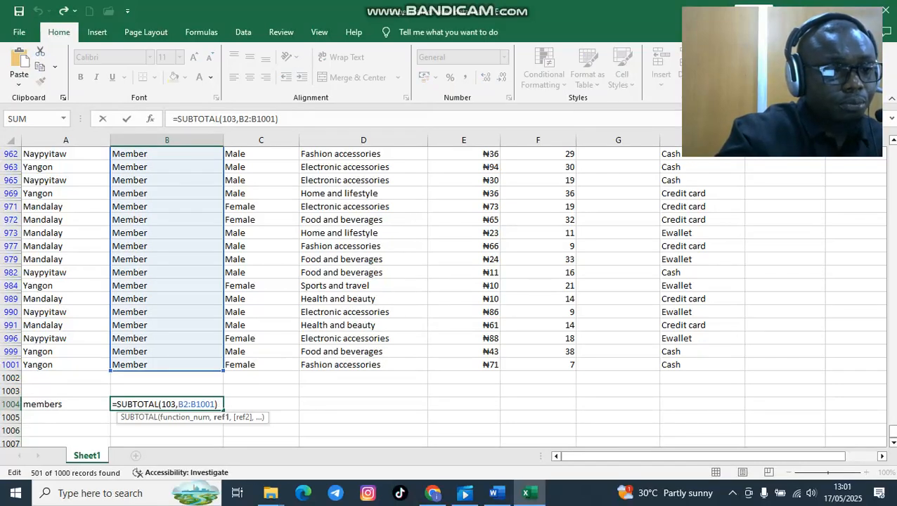
left_click(219, 404)
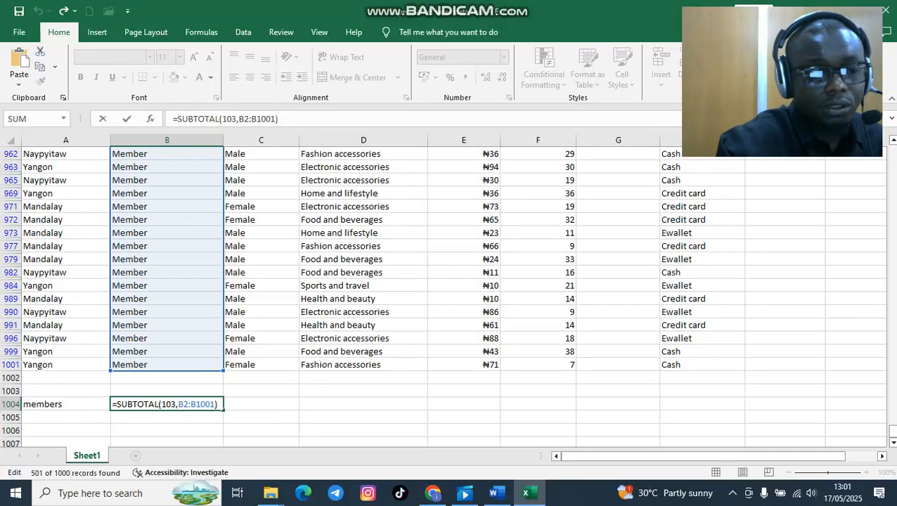
key("Return")
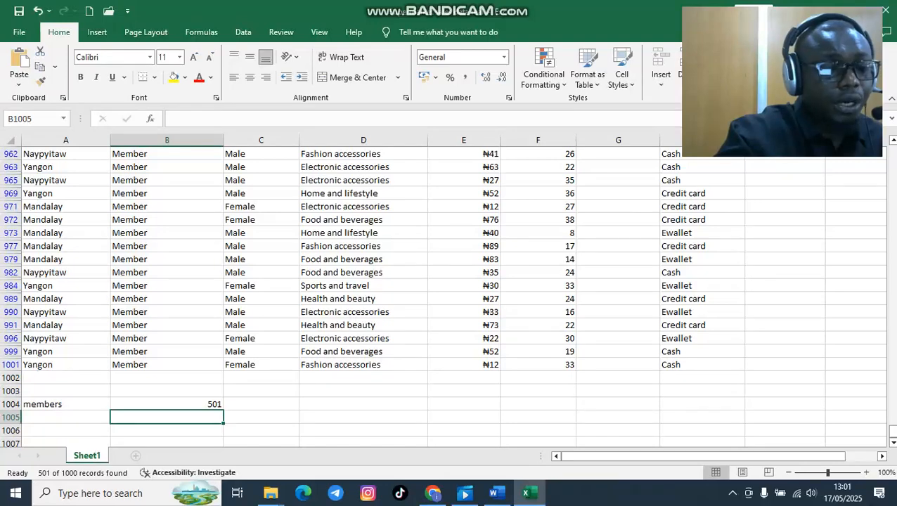
Switch to Word and write "Member =501, customers:" on the empty line below question 6
left_click(495, 493)
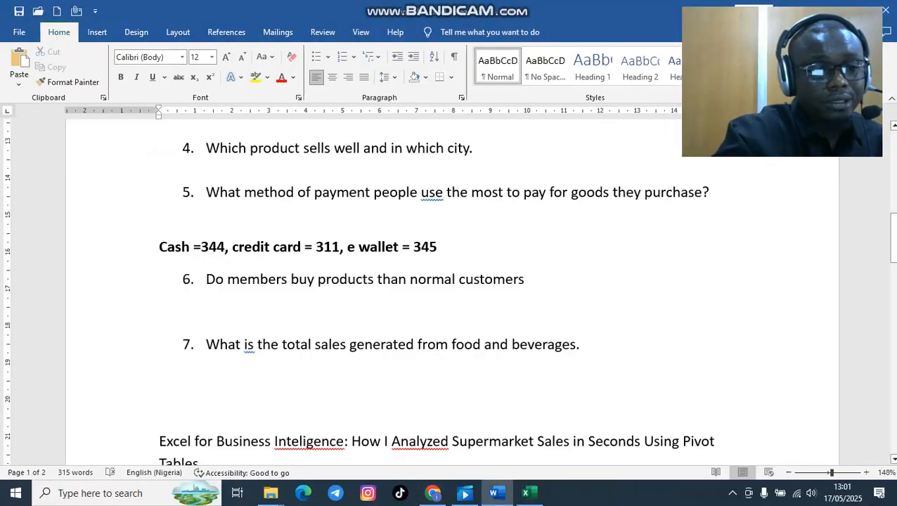
type("50")
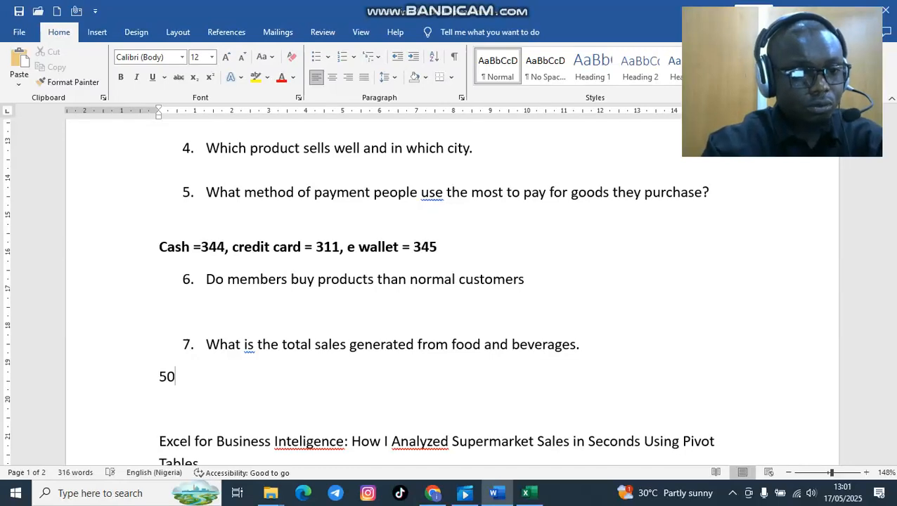
key("BackSpace")
key("BackSpace")
key("BackSpace")
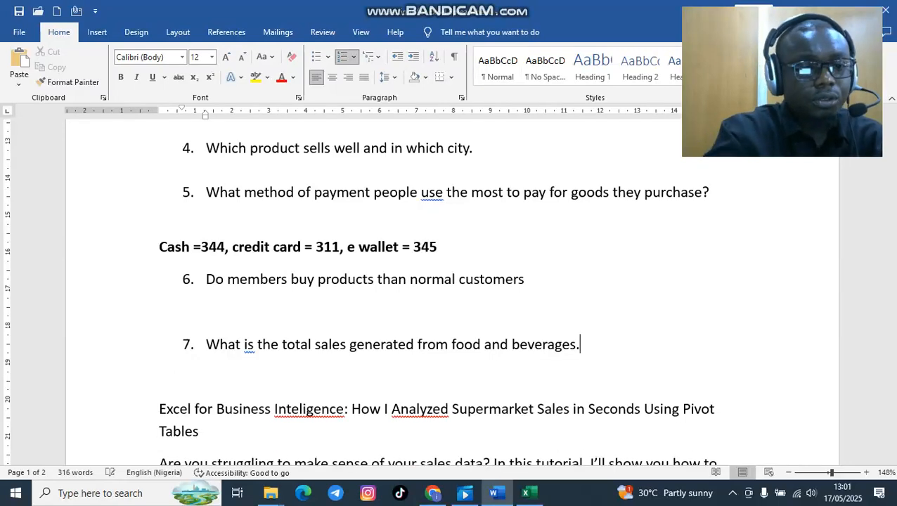
left_click(160, 310)
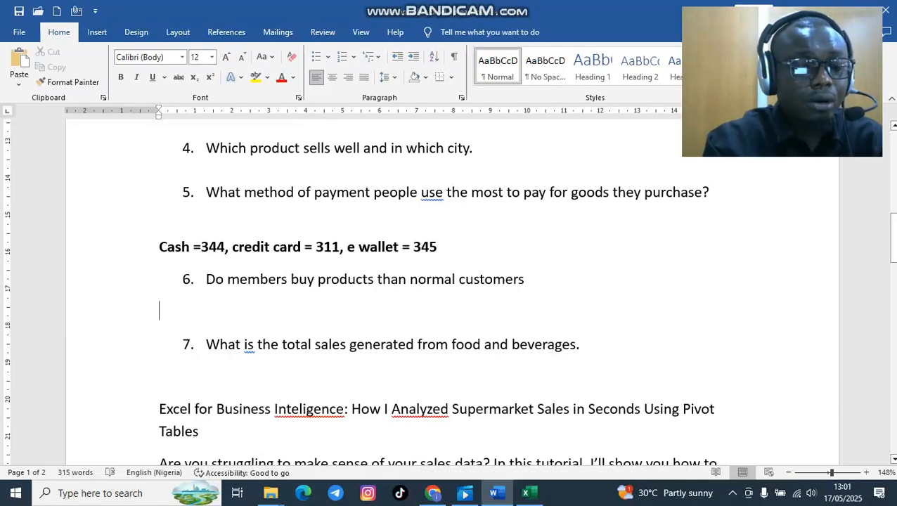
type("member ")
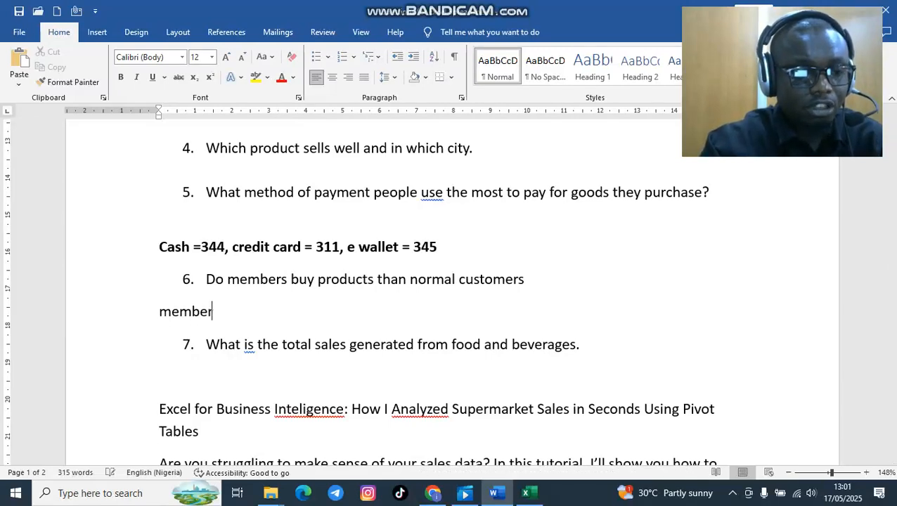
type("=5")
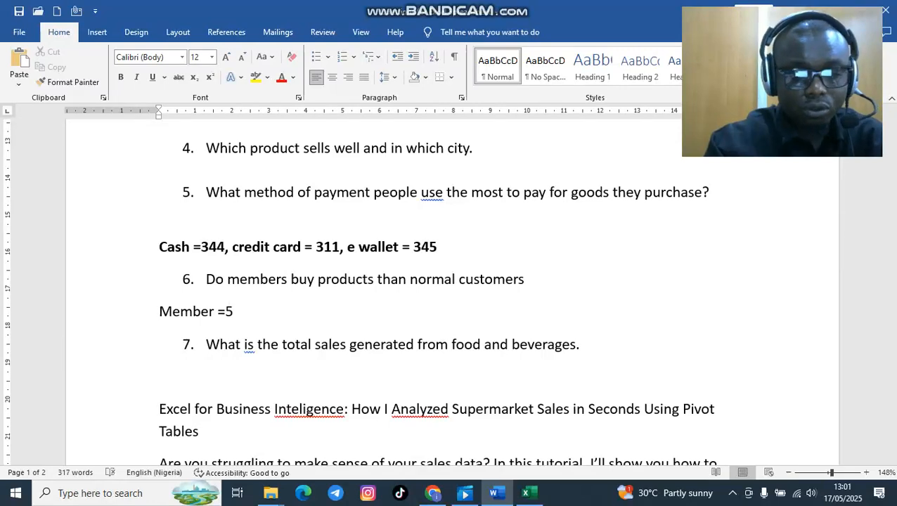
type("01, ")
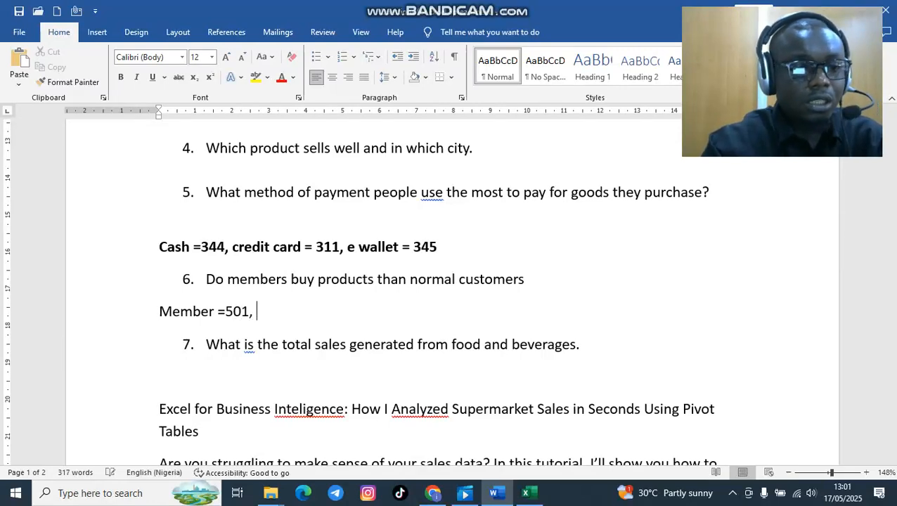
type(" custom")
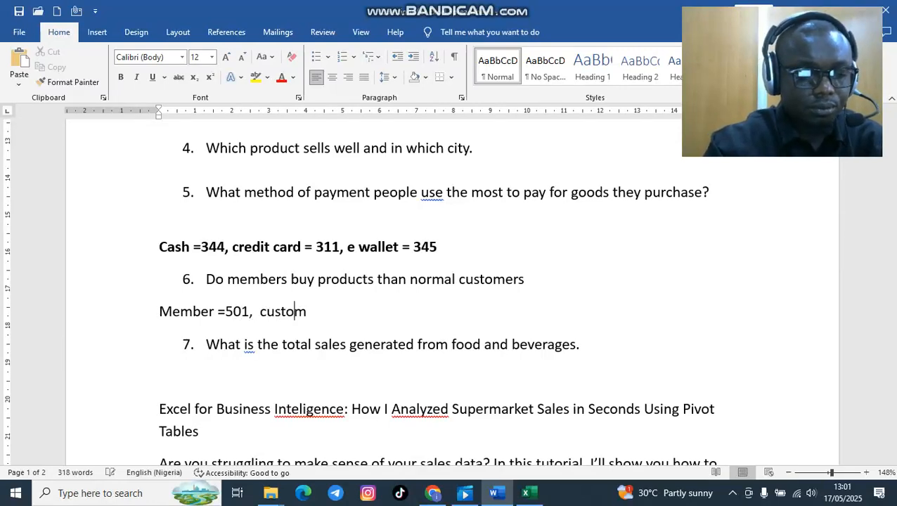
type("ers:")
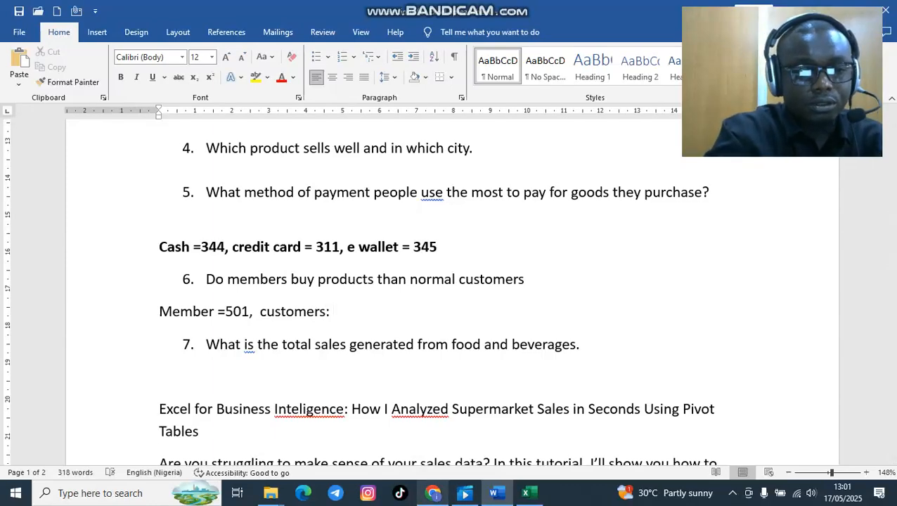
Switch to Excel and filter the Customer type column to show only Normal records
left_click(531, 493)
scroll(450, 296, "up", 5)
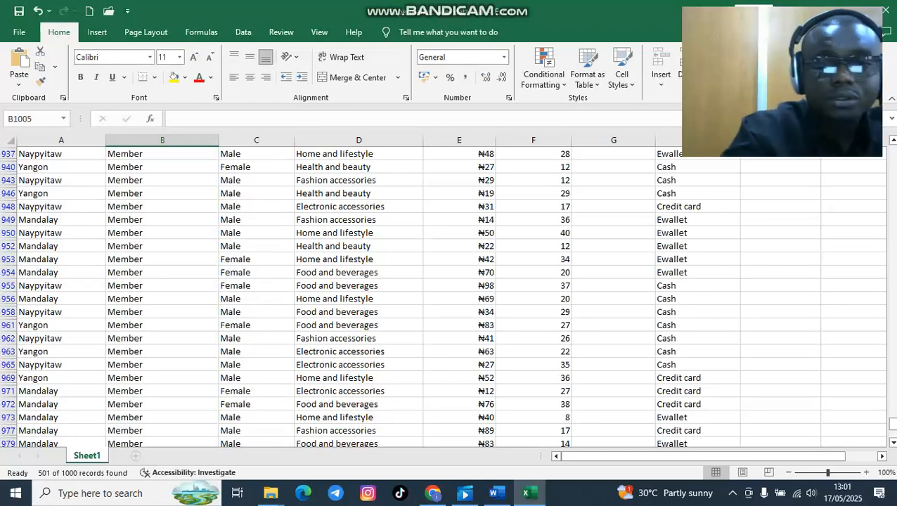
left_click_drag(893, 424, 893, 149)
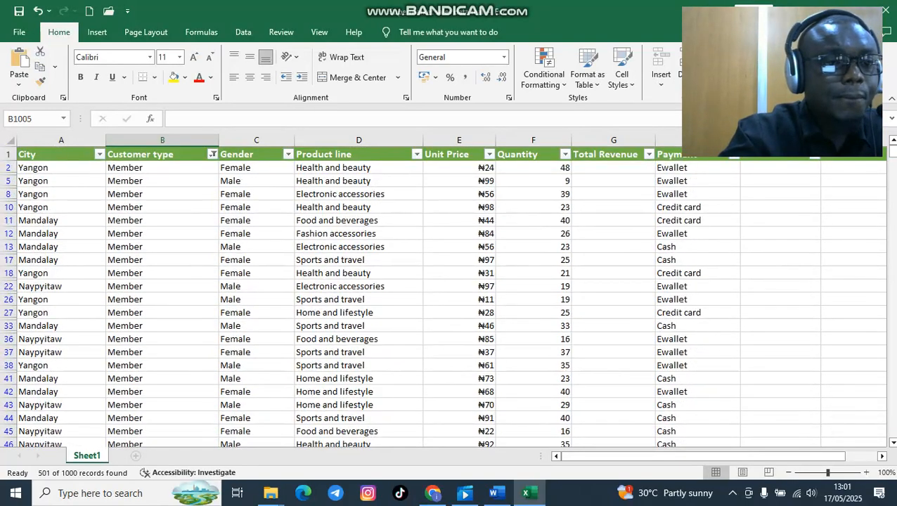
left_click(213, 154)
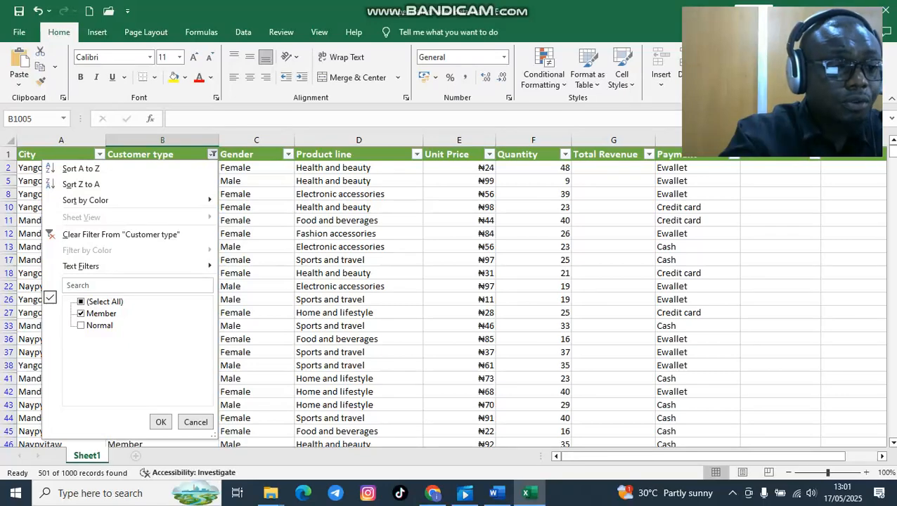
left_click(100, 325)
left_click(101, 314)
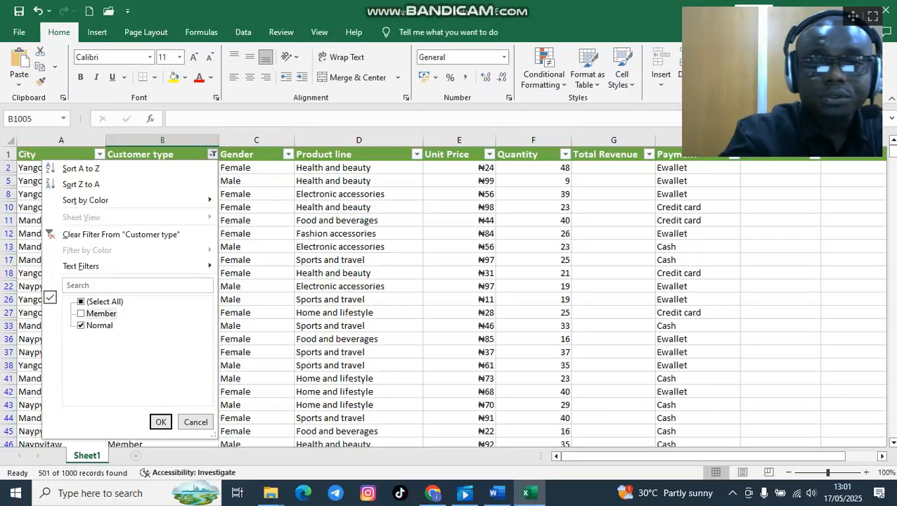
left_click(161, 422)
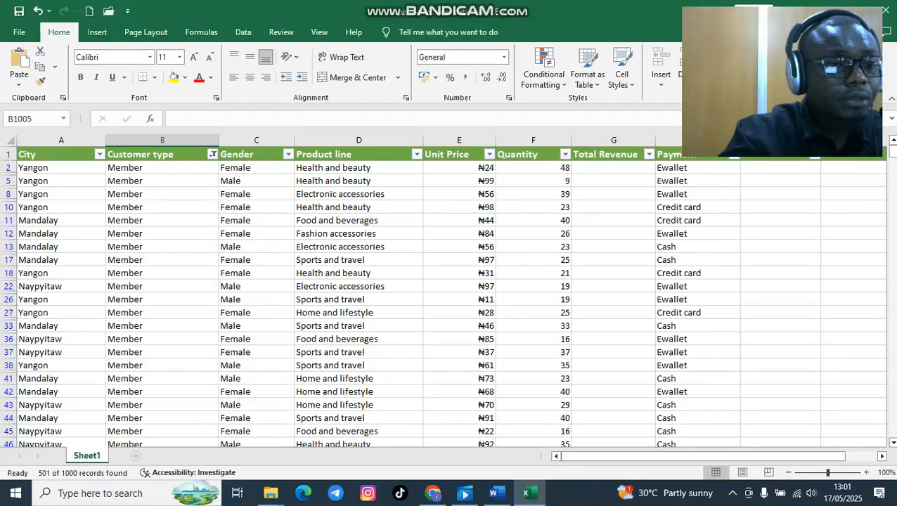
key("alt+Down")
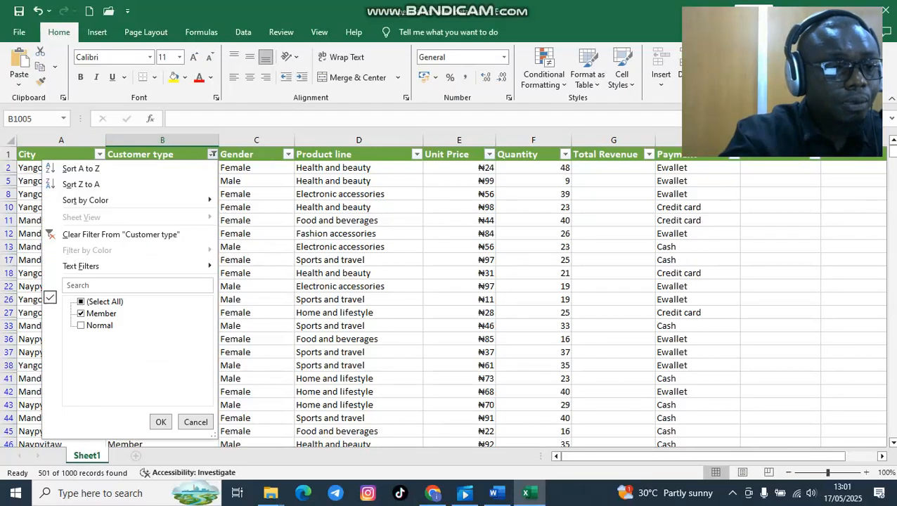
left_click(80, 326)
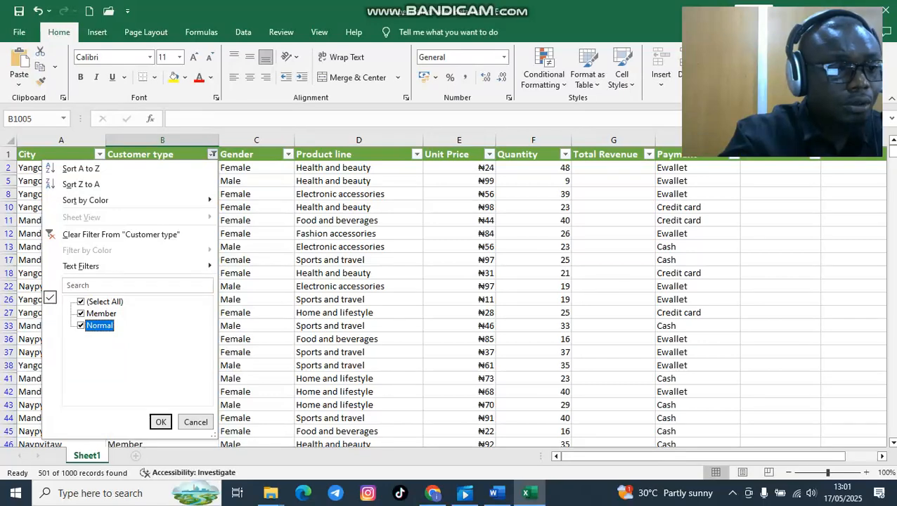
left_click(80, 313)
key("Escape")
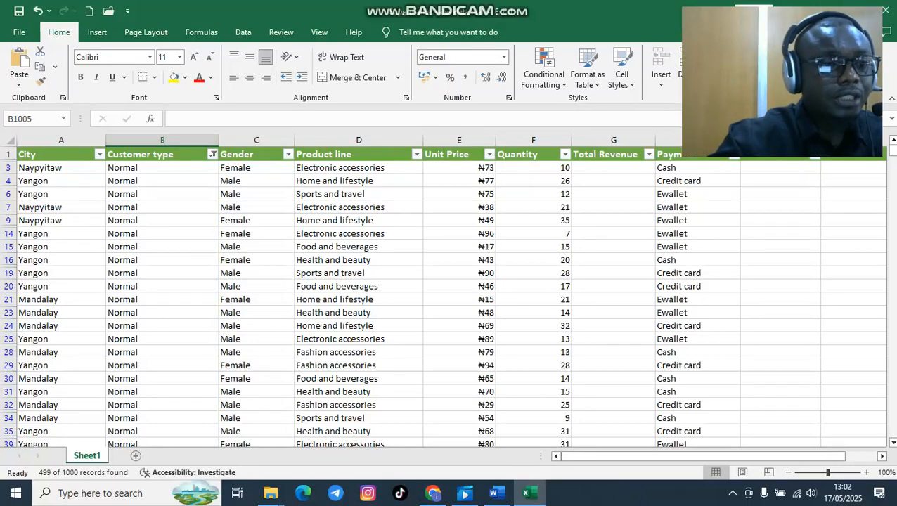
Change the count formula in cell B1004 to =SUBTOTAL(103,B3:B1000)
left_click_drag(893, 150, 893, 433)
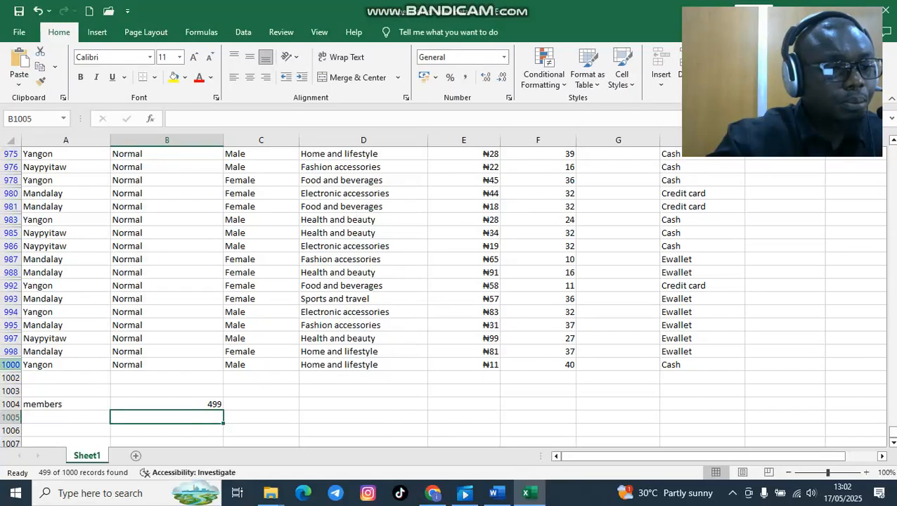
double_click(206, 404)
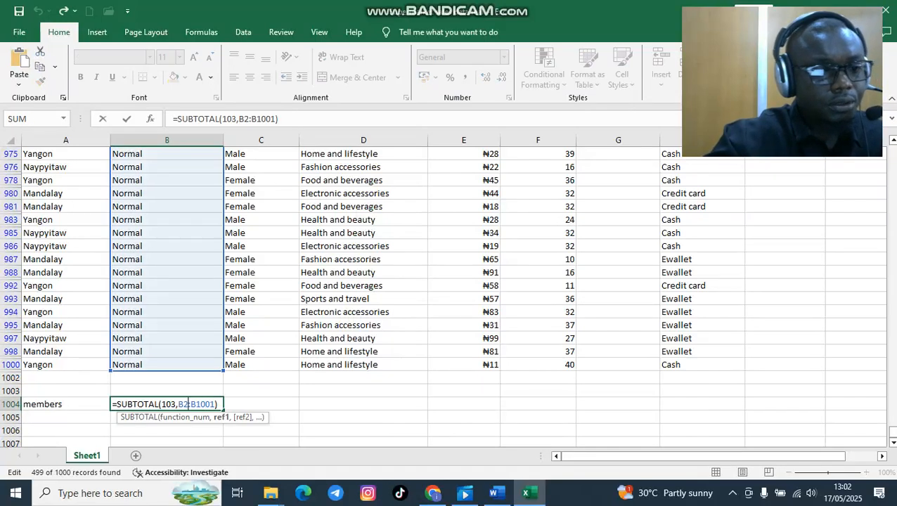
key("BackSpace")
type("3")
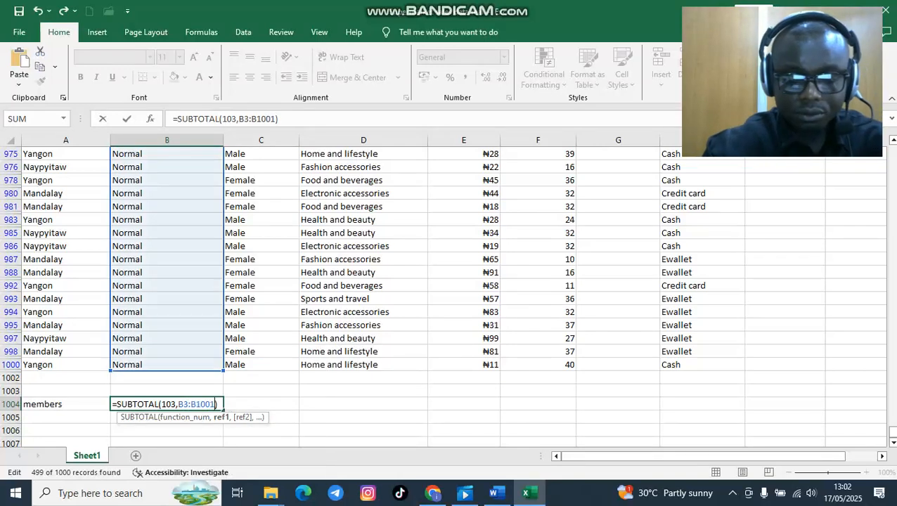
key("BackSpace")
type("0")
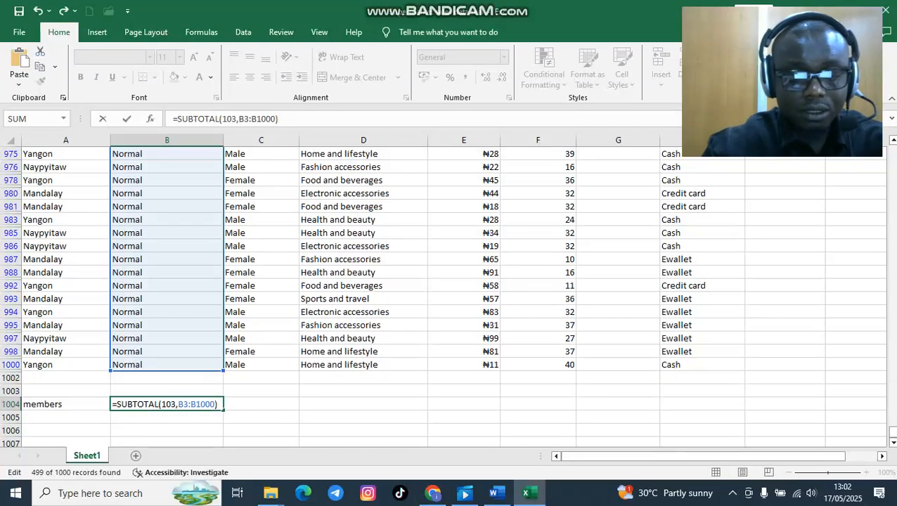
key("Return")
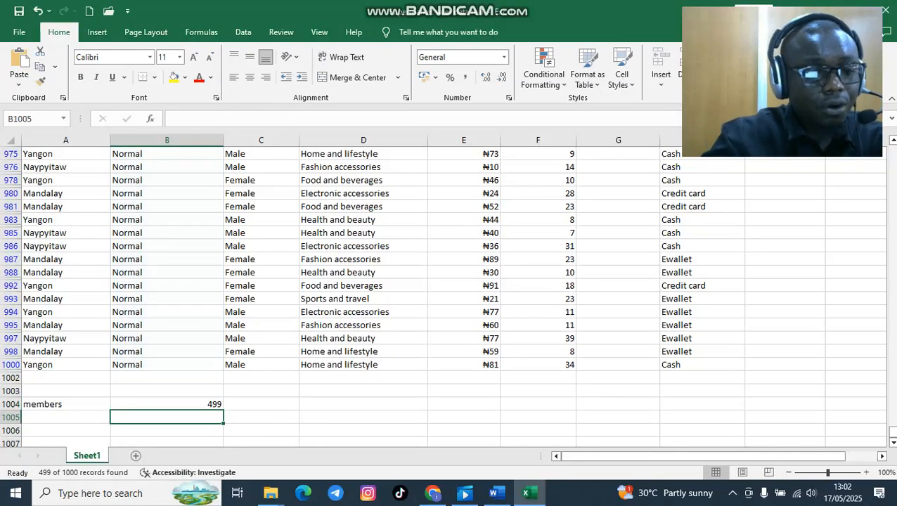
Switch to Word and complete the answer to question 6 with "normal customers: 499"
left_click(494, 493)
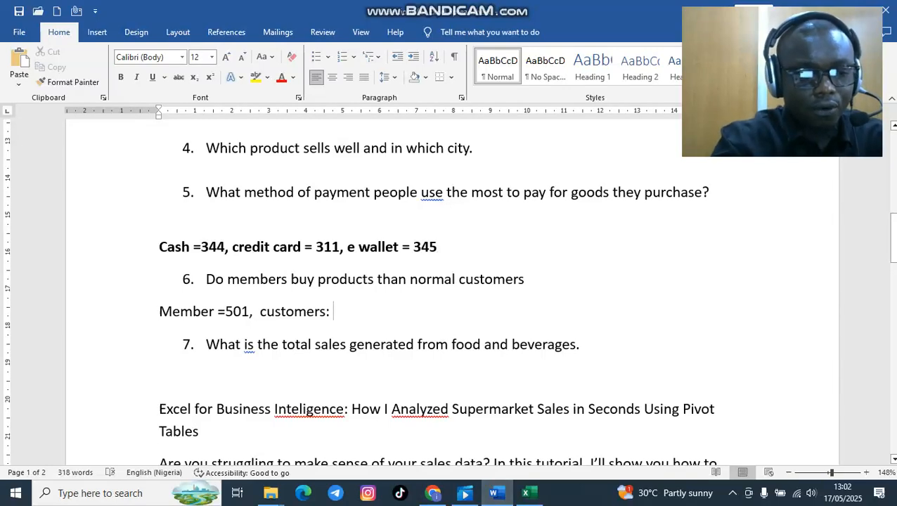
type("499")
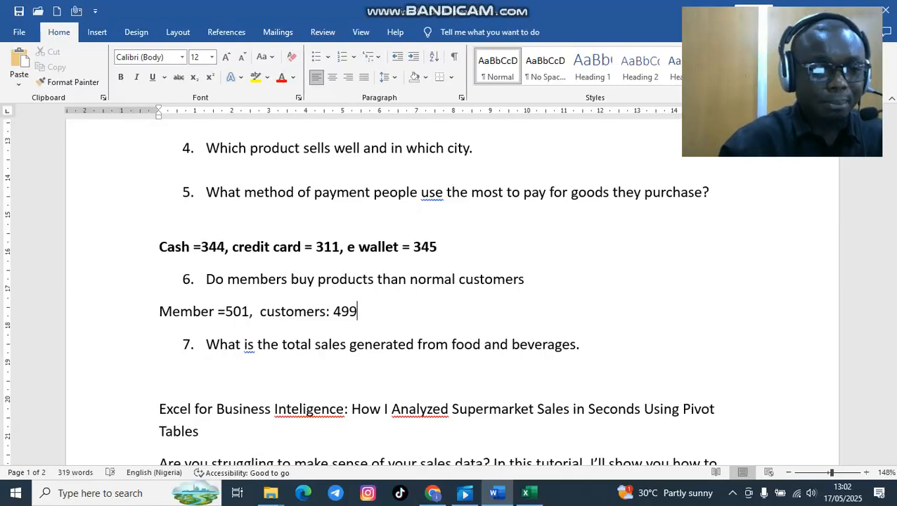
left_click(260, 311)
type("normal")
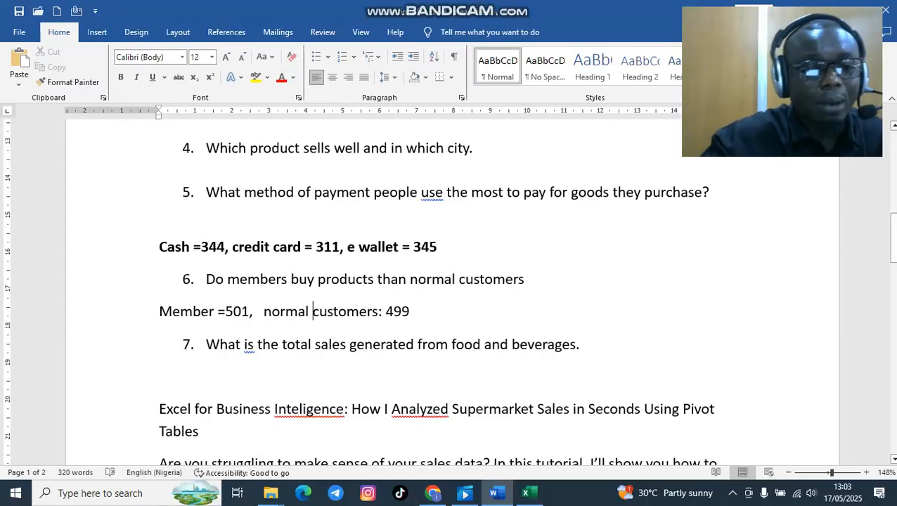
left_click(411, 312)
key("Return")
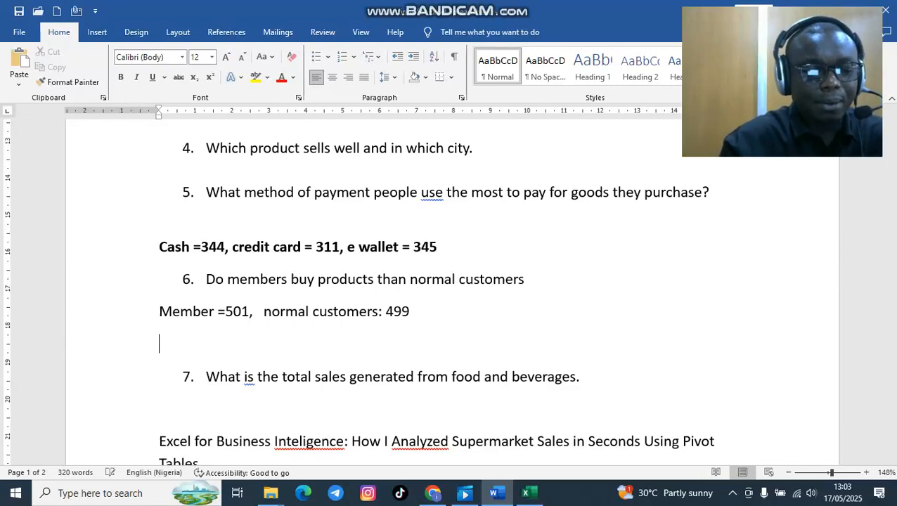
type("ememebr")
key("BackSpace")
key("BackSpace")
key("BackSpace")
key("BackSpace")
key("BackSpace")
key("BackSpace")
key("BackSpace")
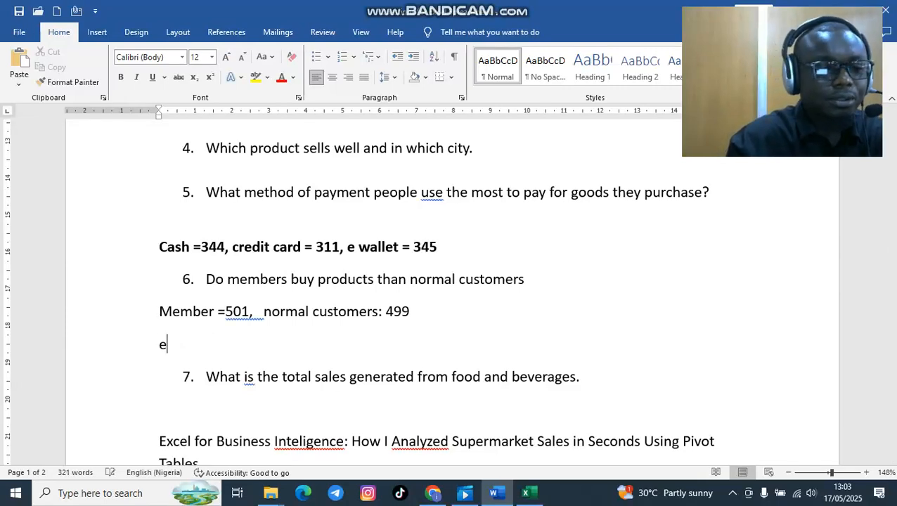
type("member ")
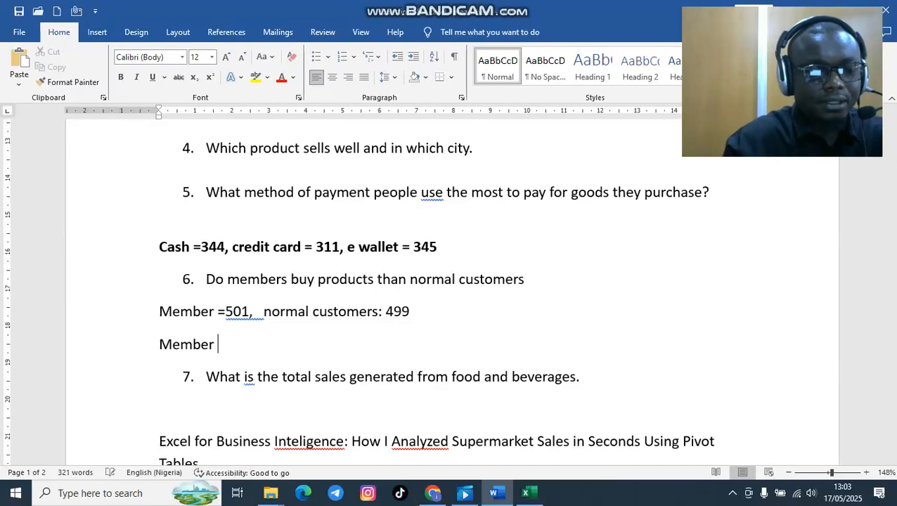
type("= 5")
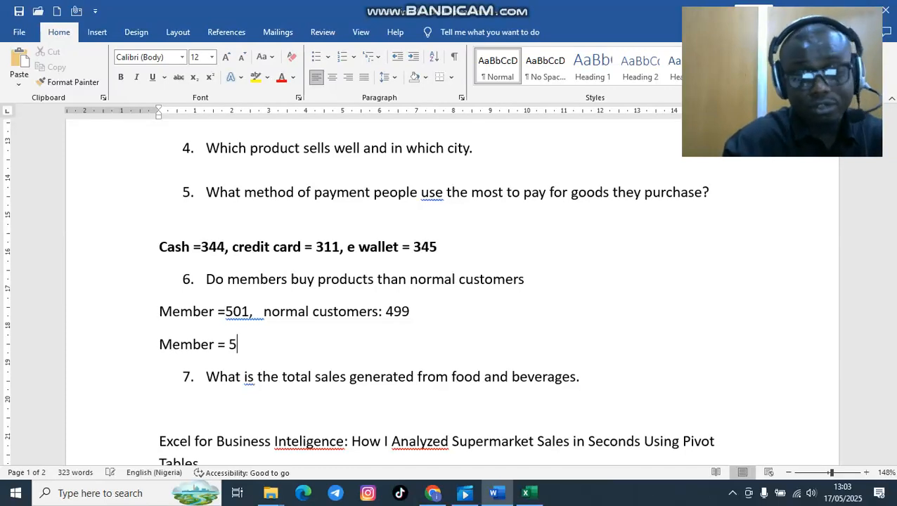
type(", n")
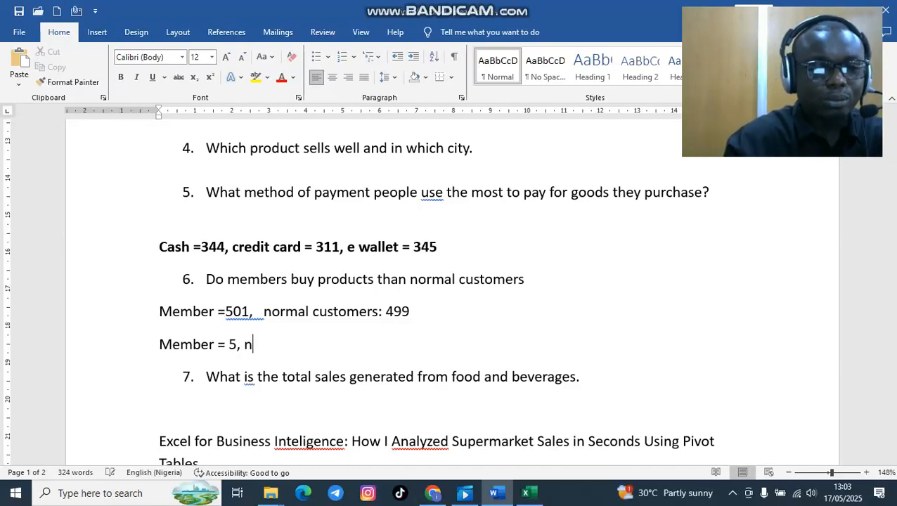
key("BackSpace")
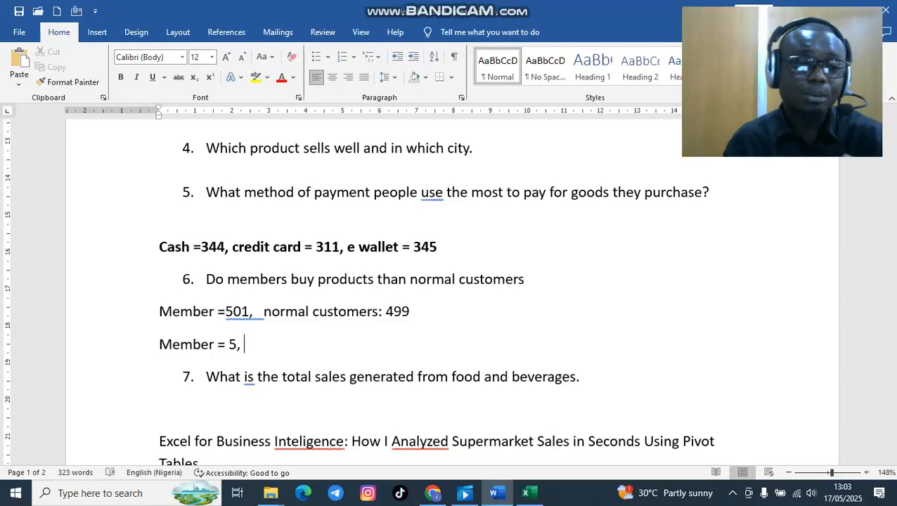
key("BackSpace")
key("BackSpace")
key("BackSpace")
key("BackSpace")
key("BackSpace")
key("BackSpace")
key("BackSpace")
key("BackSpace")
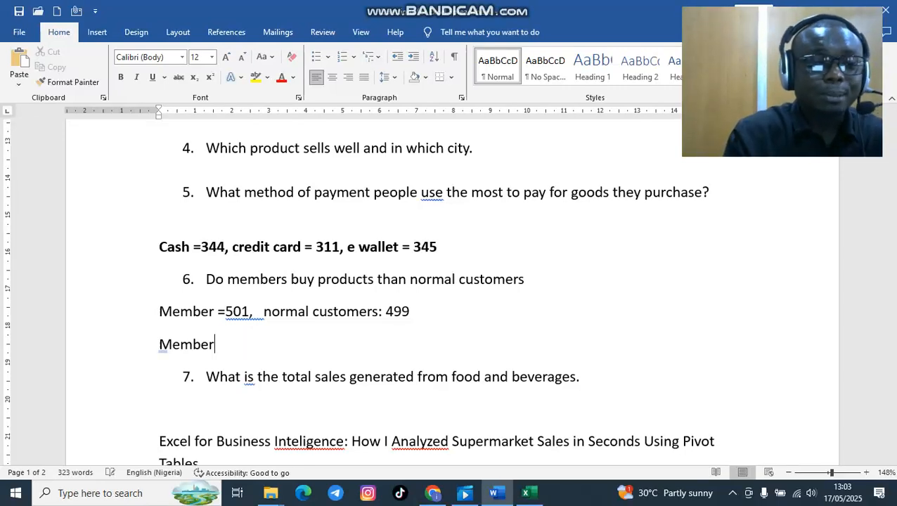
key("BackSpace")
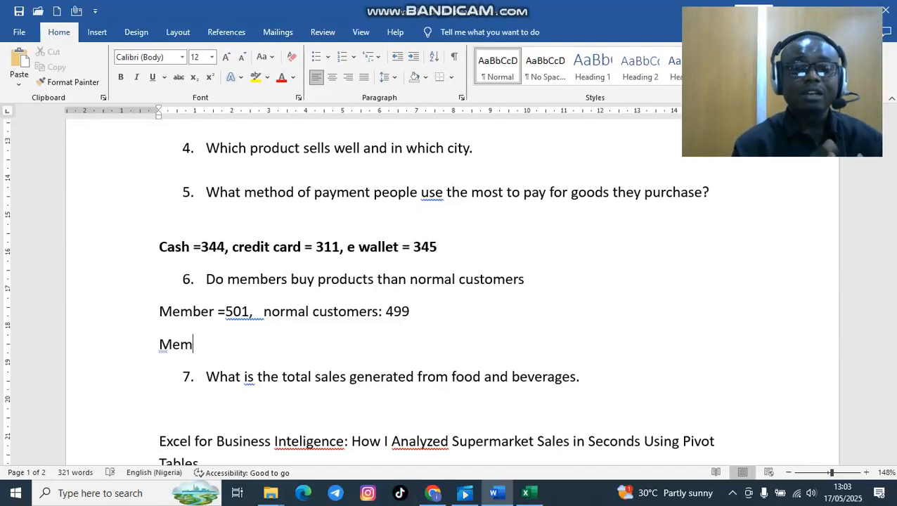
key("BackSpace")
key("BackSpace")
key("BackSpace")
key("BackSpace")
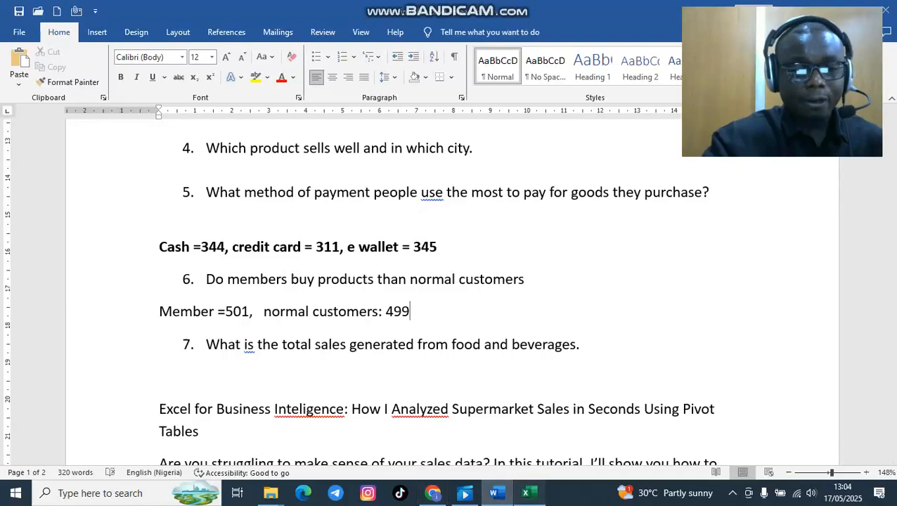
Switch to Excel and filter the Product line column to show only Food and beverages
left_click(526, 493)
scroll(450, 296, "up", 8)
scroll(450, 295, "up", 20)
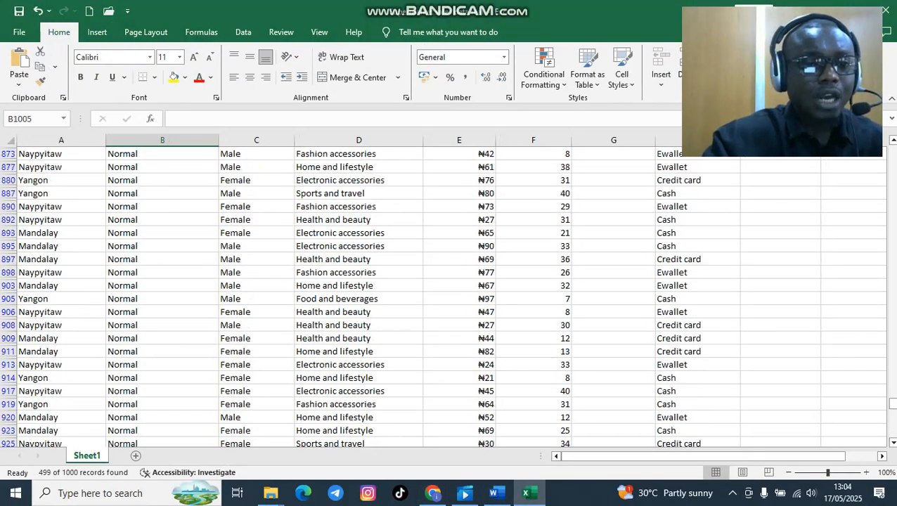
scroll(451, 295, "up", 20)
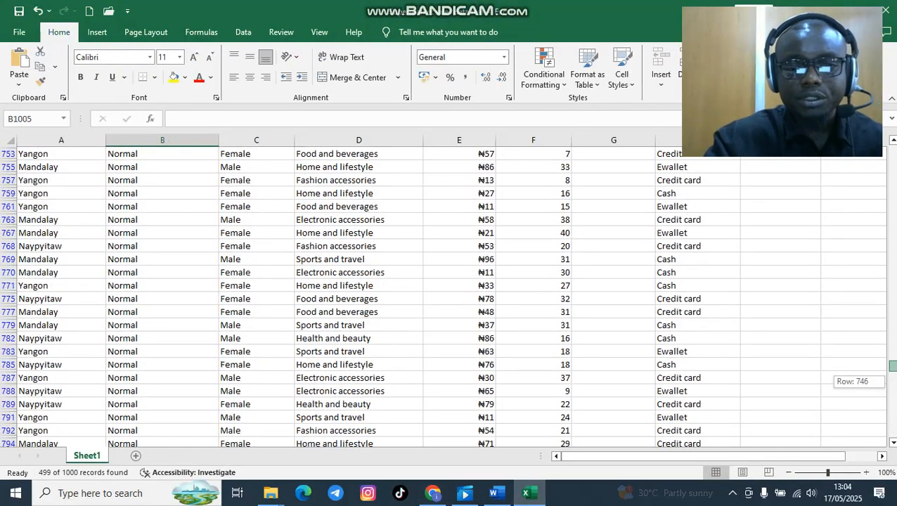
left_click(416, 154)
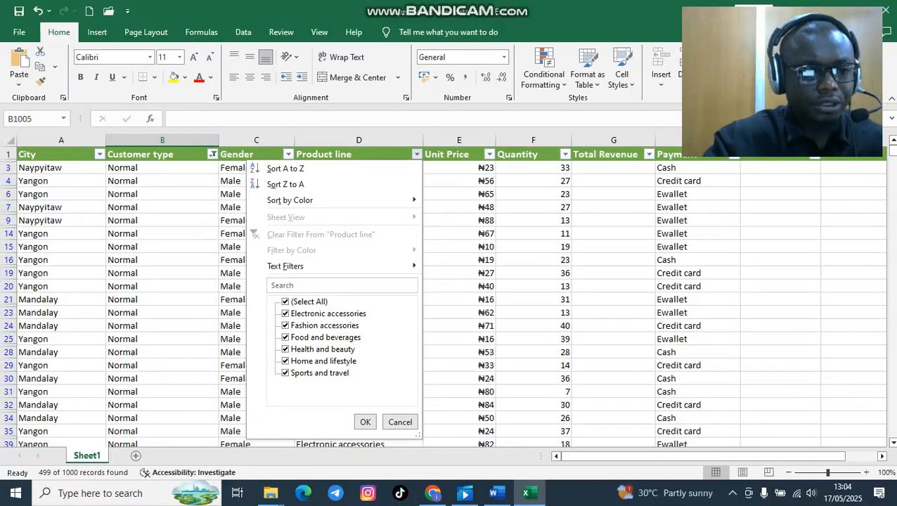
left_click(285, 302)
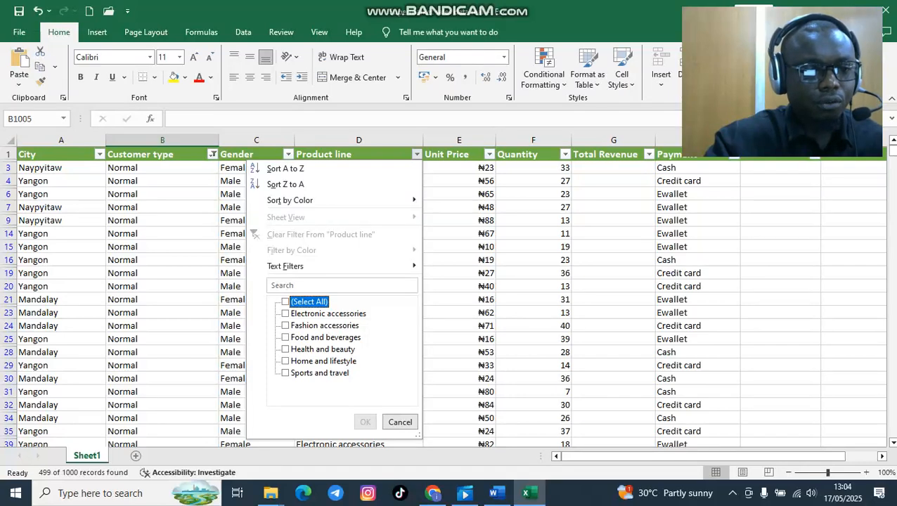
left_click(285, 337)
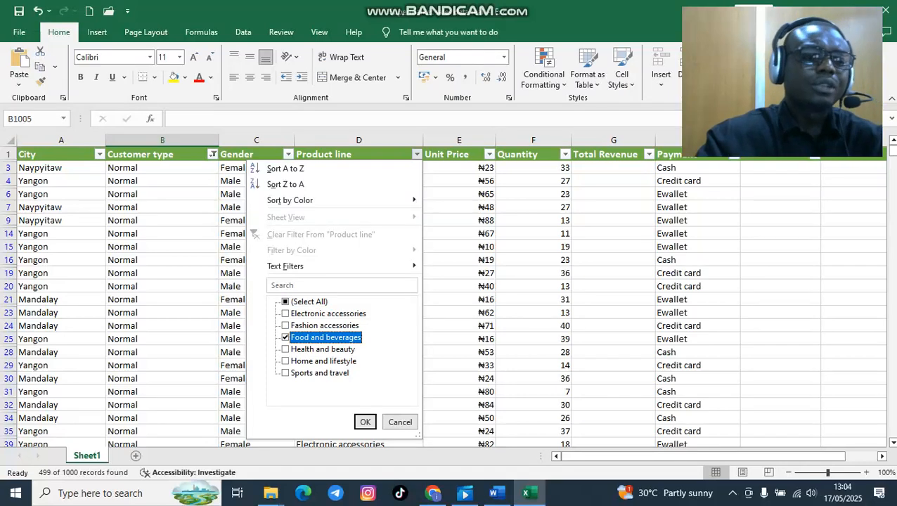
left_click(365, 422)
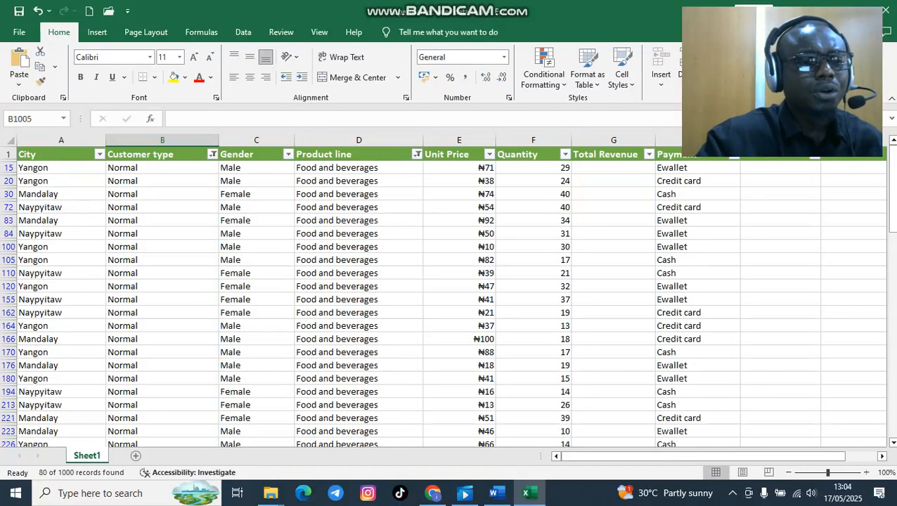
Restore all customer types in the Customer type column's filter
left_click(212, 154)
left_click(104, 301)
left_click(160, 422)
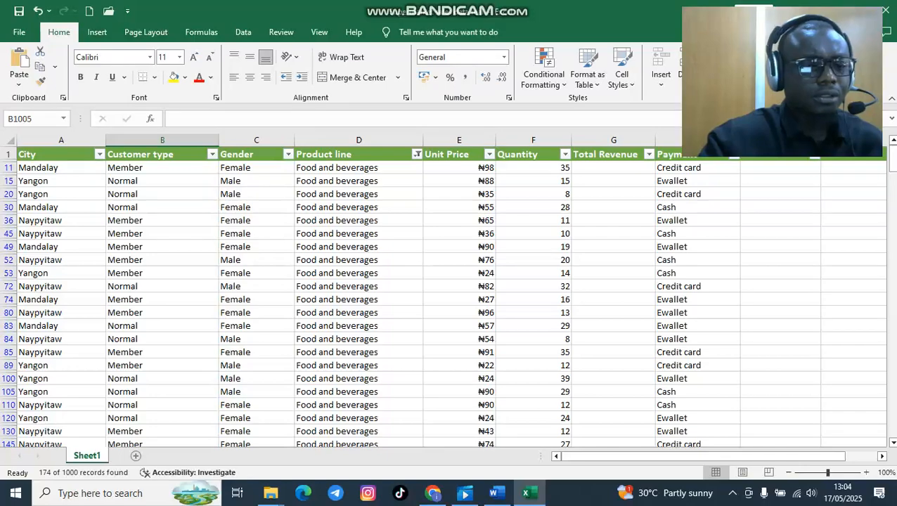
Delete the SUBTOTAL formula from cell B1004 beside the members label below the data
scroll(450, 295, "down", 8)
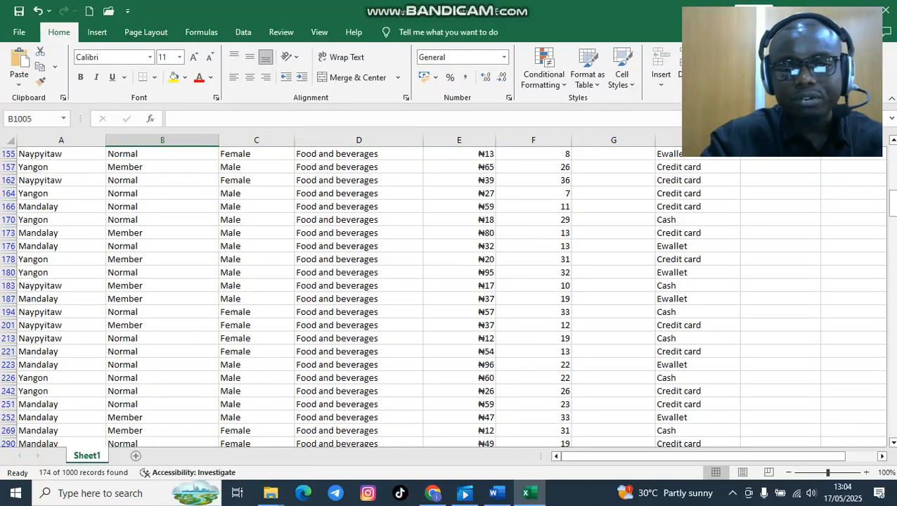
left_click_drag(891, 202, 891, 422)
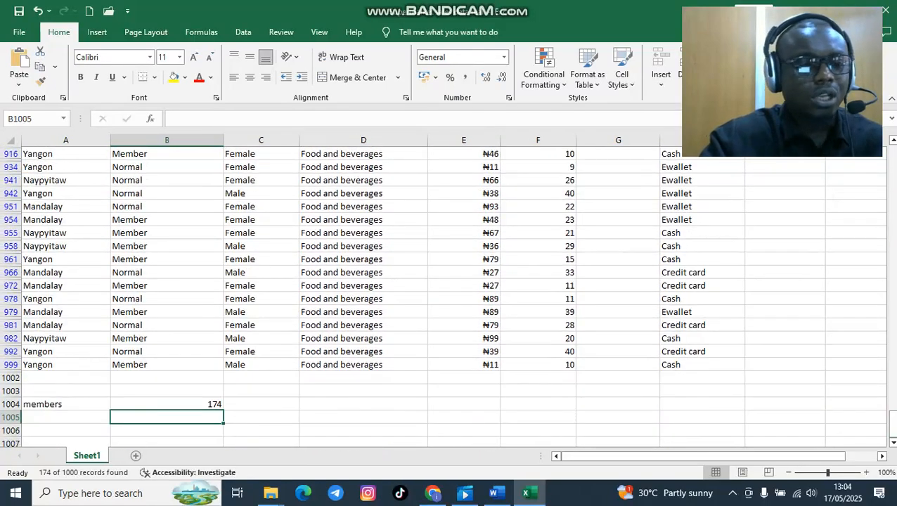
scroll(450, 295, "down", 1)
double_click(183, 391)
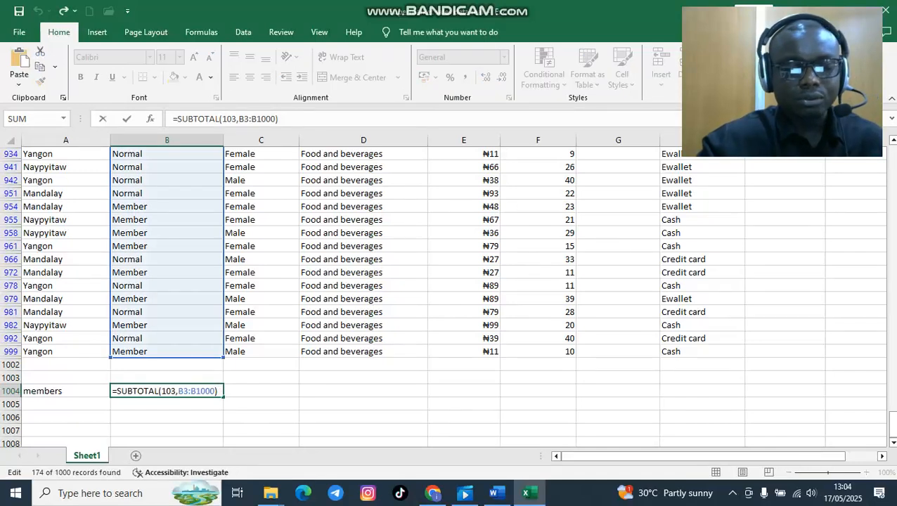
key("BackSpace")
key("BackSpace")
key("BackSpace")
key("BackSpace")
key("BackSpace")
key("BackSpace")
key("BackSpace")
key("BackSpace")
key("BackSpace")
key("BackSpace")
key("BackSpace")
key("BackSpace")
key("BackSpace")
key("BackSpace")
key("BackSpace")
key("BackSpace")
key("BackSpace")
key("BackSpace")
key("BackSpace")
key("BackSpace")
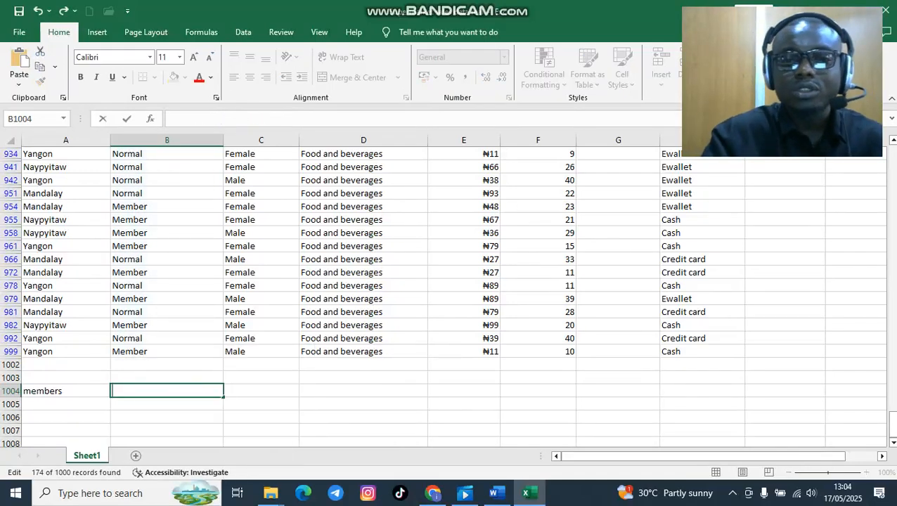
scroll(443, 295, "up", 5)
scroll(443, 295, "up", 15)
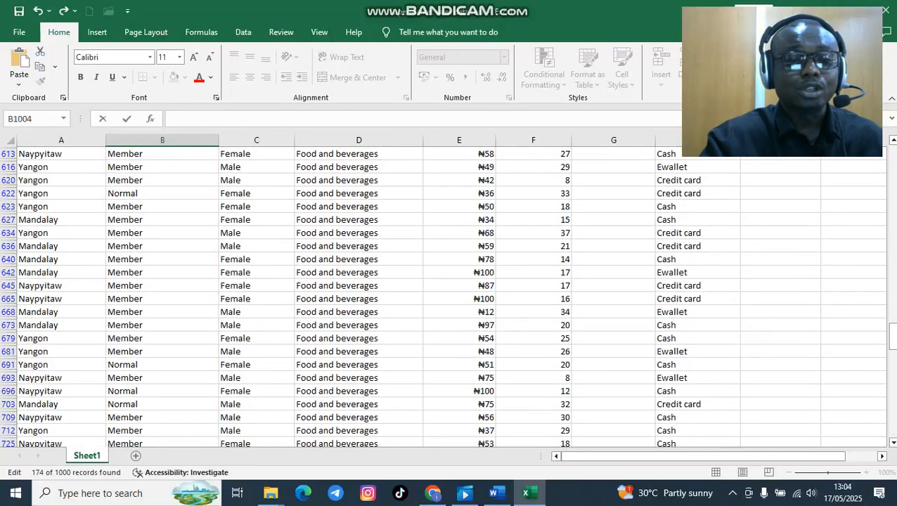
scroll(443, 295, "down", 9)
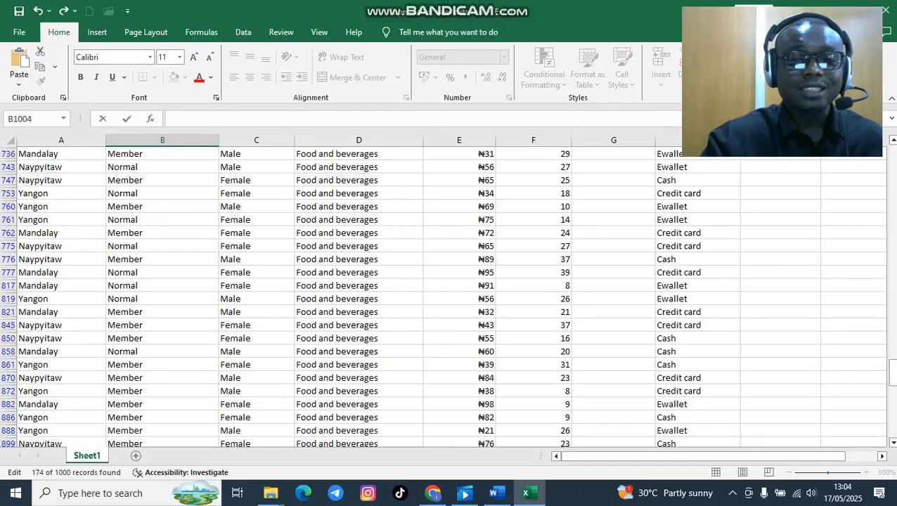
scroll(443, 295, "down", 4)
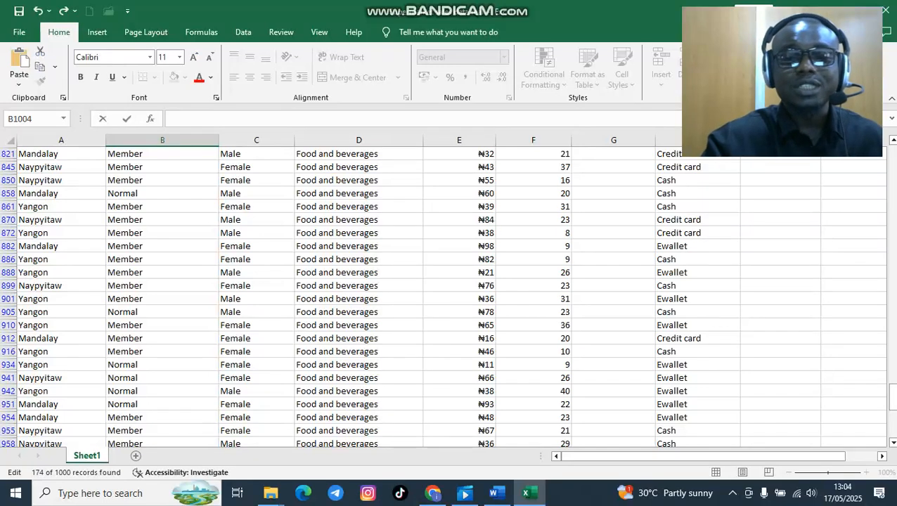